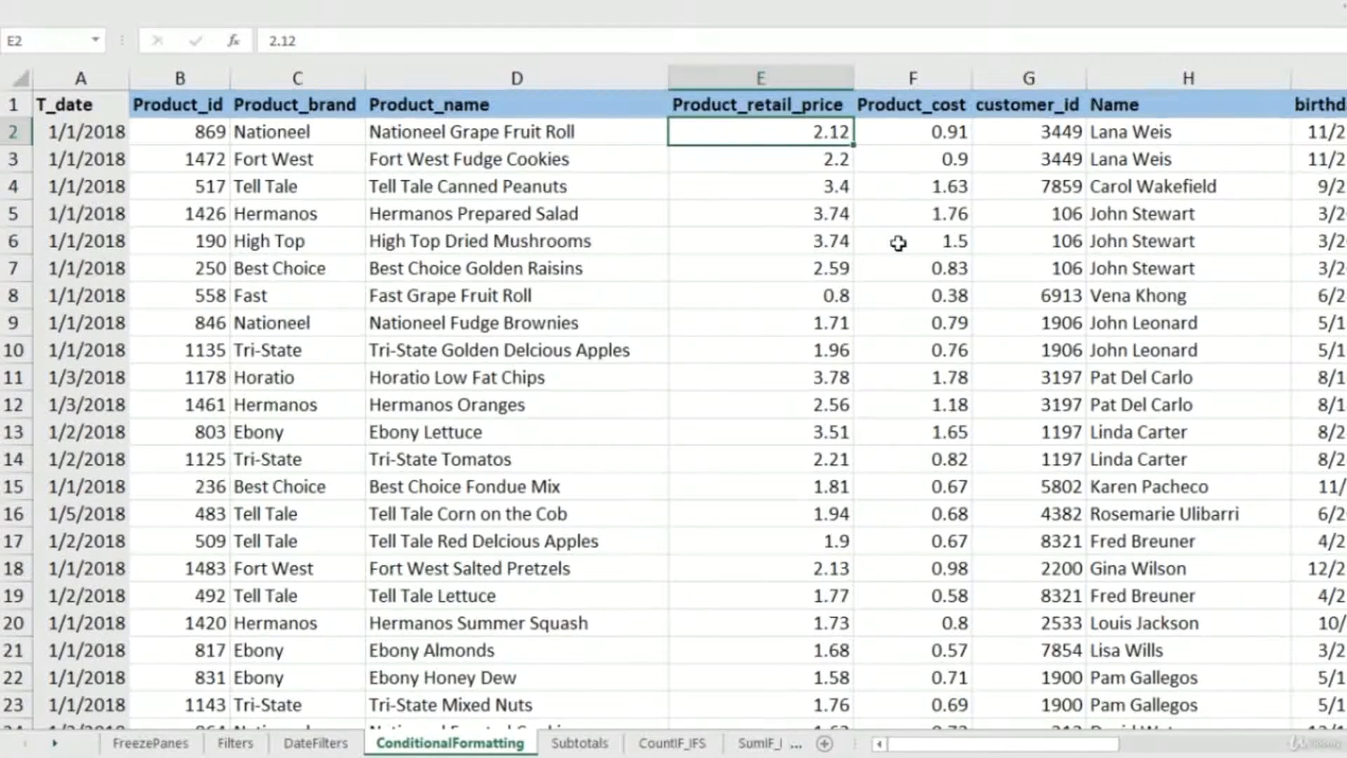
Look through the retail prices down the Product_retail_price column and return to the upper rows
{"action": "key", "text": "Down"}
{"action": "key", "text": "Down"}
{"action": "key", "text": "Down"}
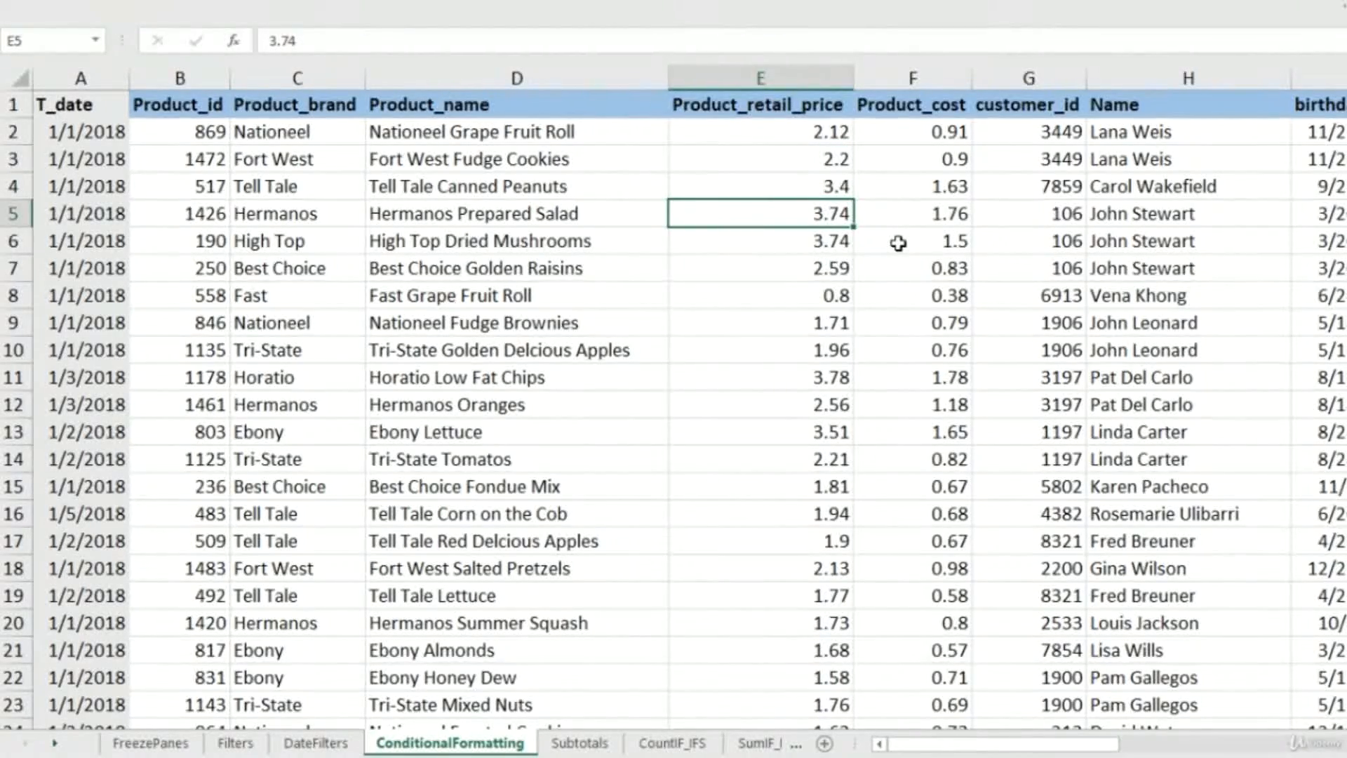
{"action": "key", "text": "Page_Down"}
{"action": "key", "text": "Page_Down"}
{"action": "key", "text": "Page_Down"}
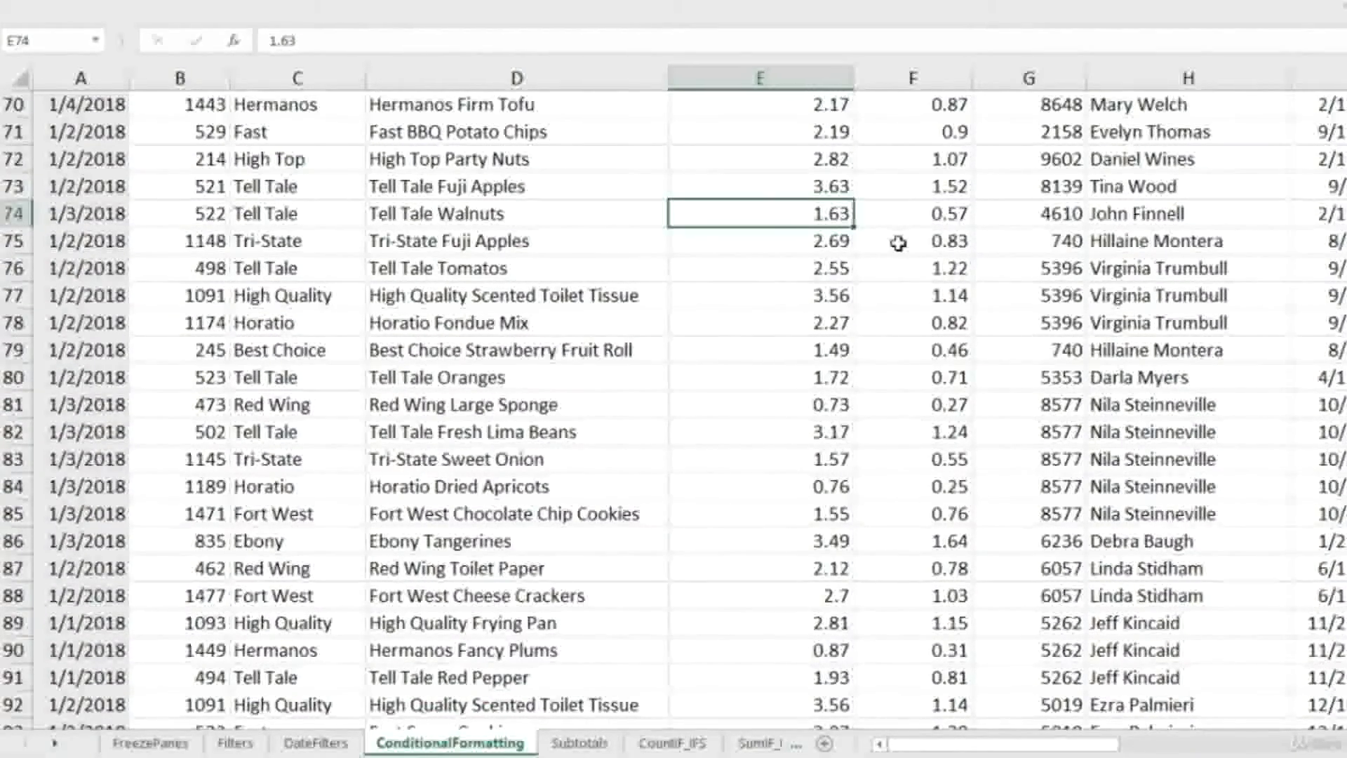
{"action": "key", "text": "Page_Up"}
{"action": "key", "text": "Page_Up"}
{"action": "key", "text": "Page_Up"}
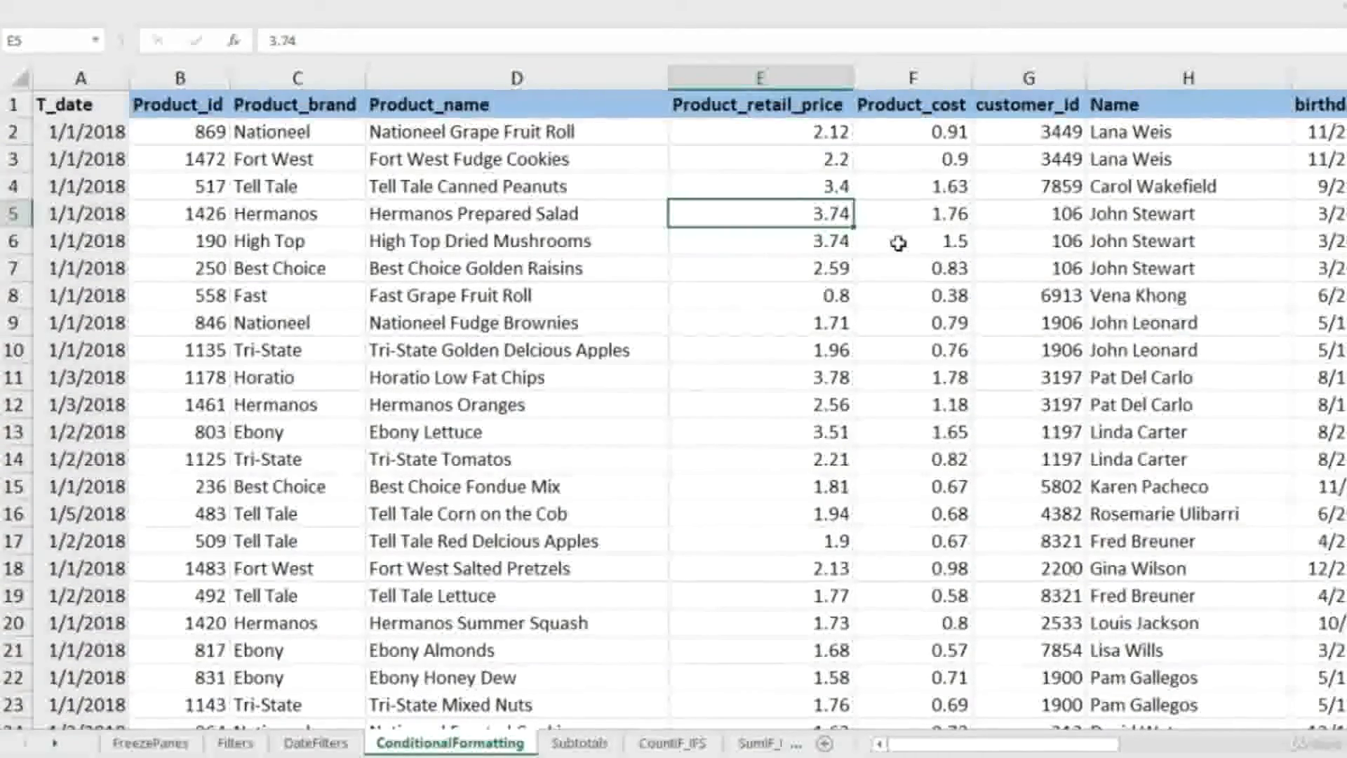
Add a Top 10 Items conditional formatting rule to the Product_retail_price data, marking the top 3 values with Light Red Fill with Dark Red Text
{"action": "key", "text": "Up"}
{"action": "key", "text": "Up"}
{"action": "key", "text": "Up"}
{"action": "key", "text": "Up"}
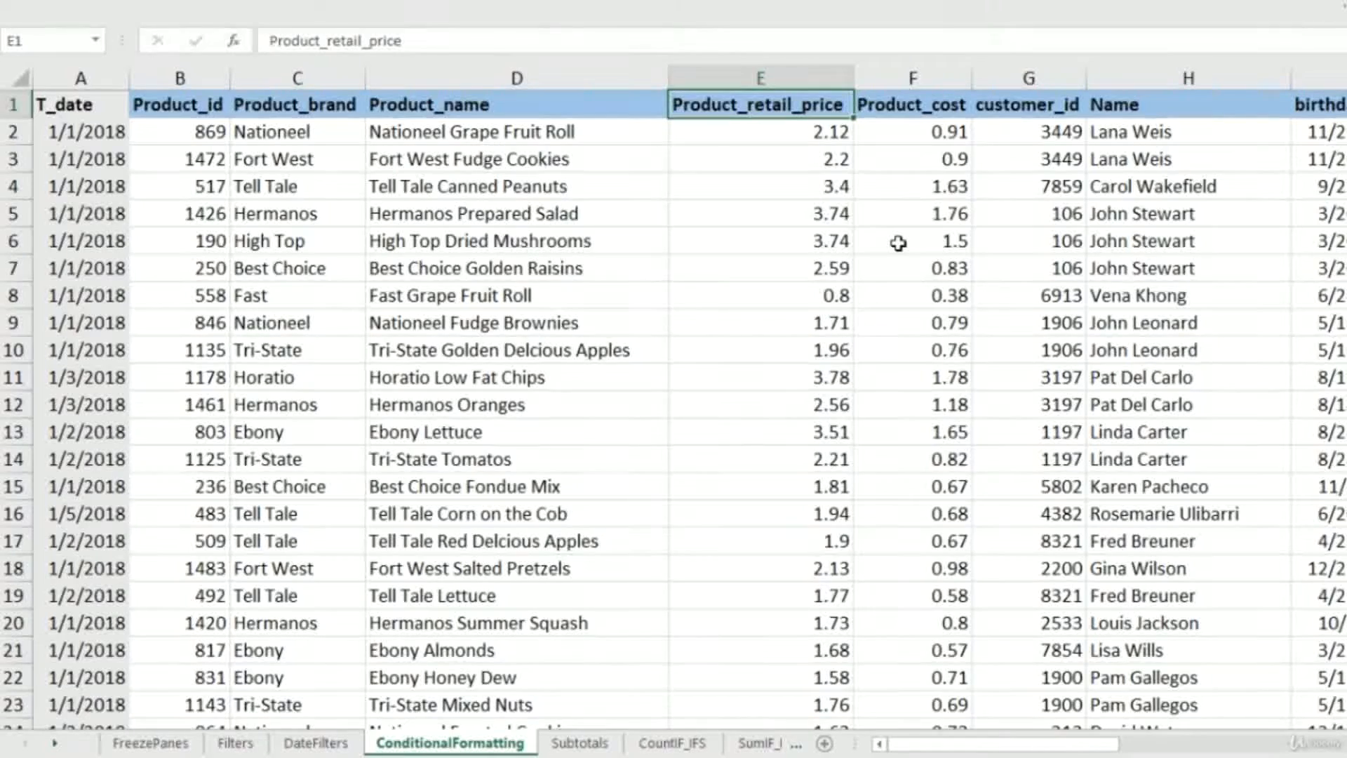
{"action": "key", "text": "ctrl+shift+Down"}
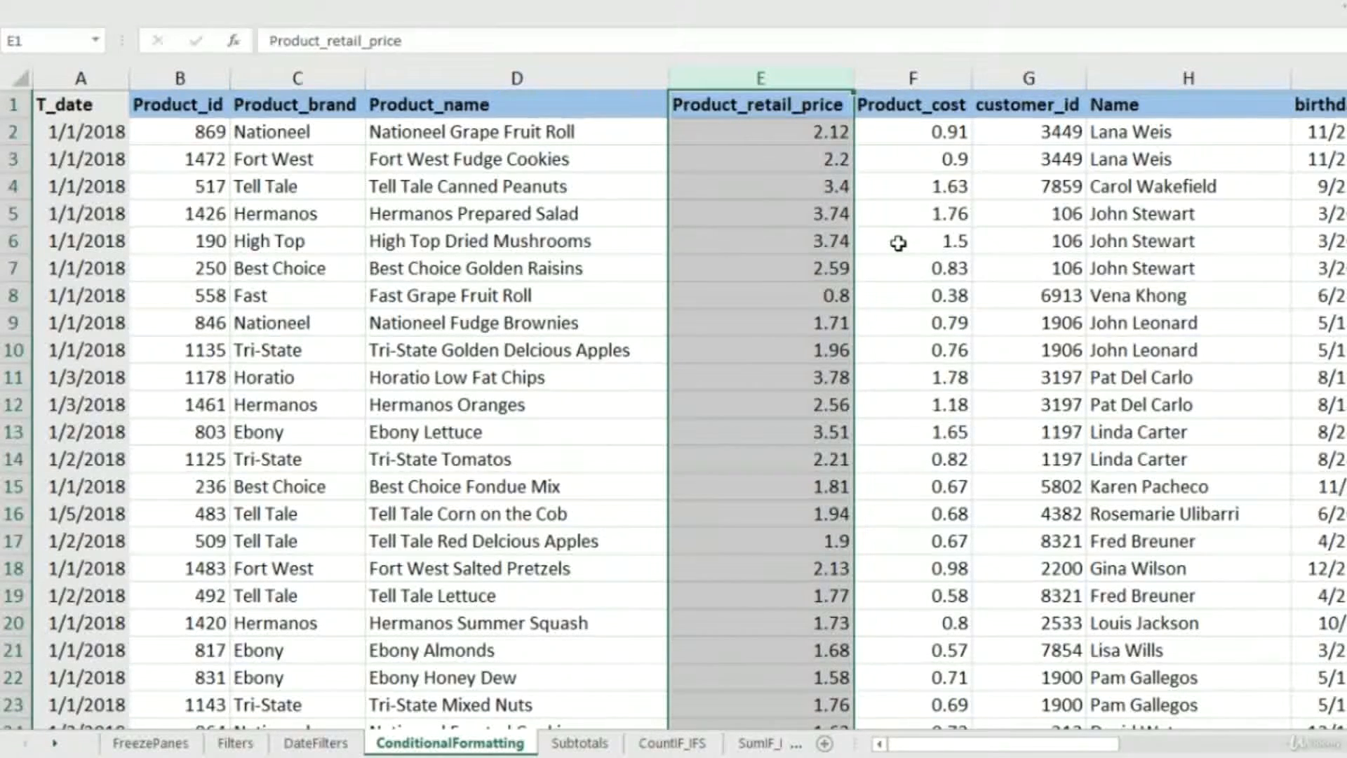
{"action": "key", "text": "alt"}
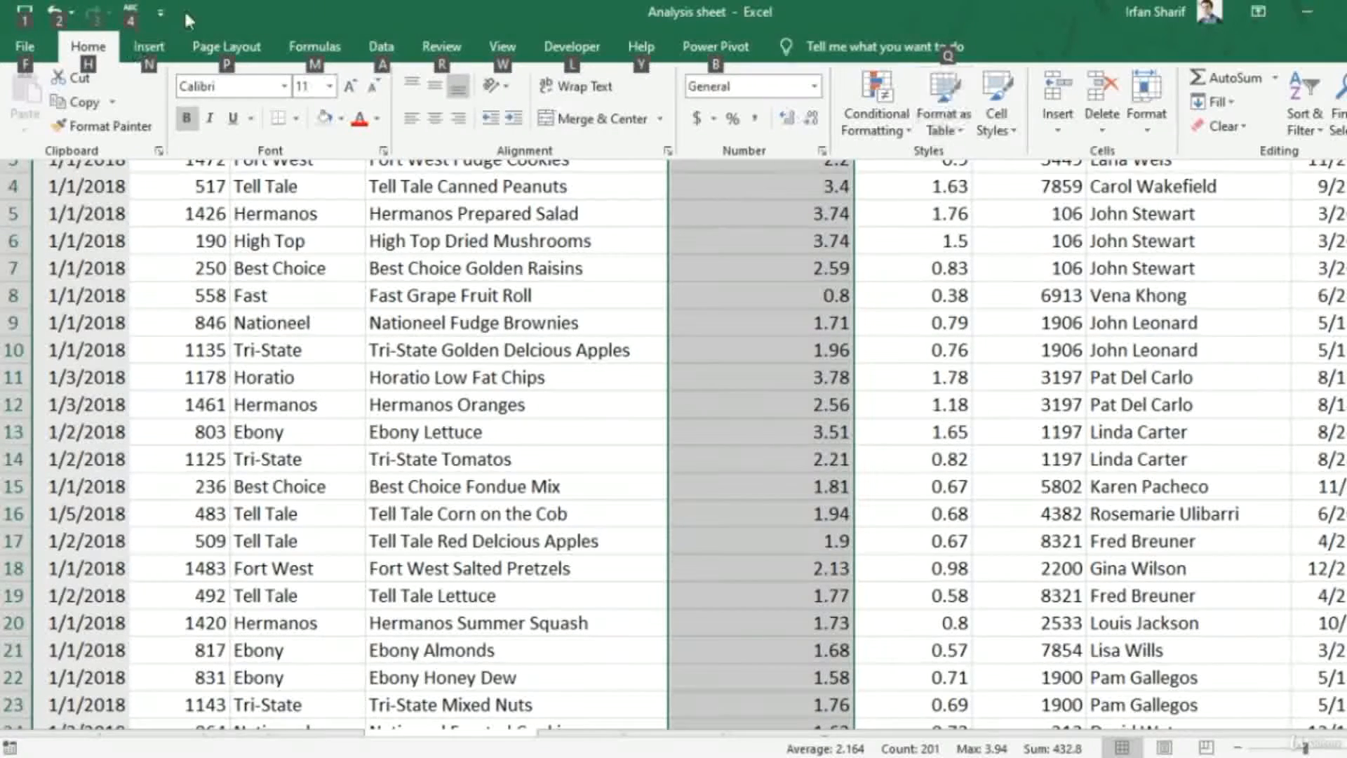
{"action": "left_click", "coordinate": [880, 127]}
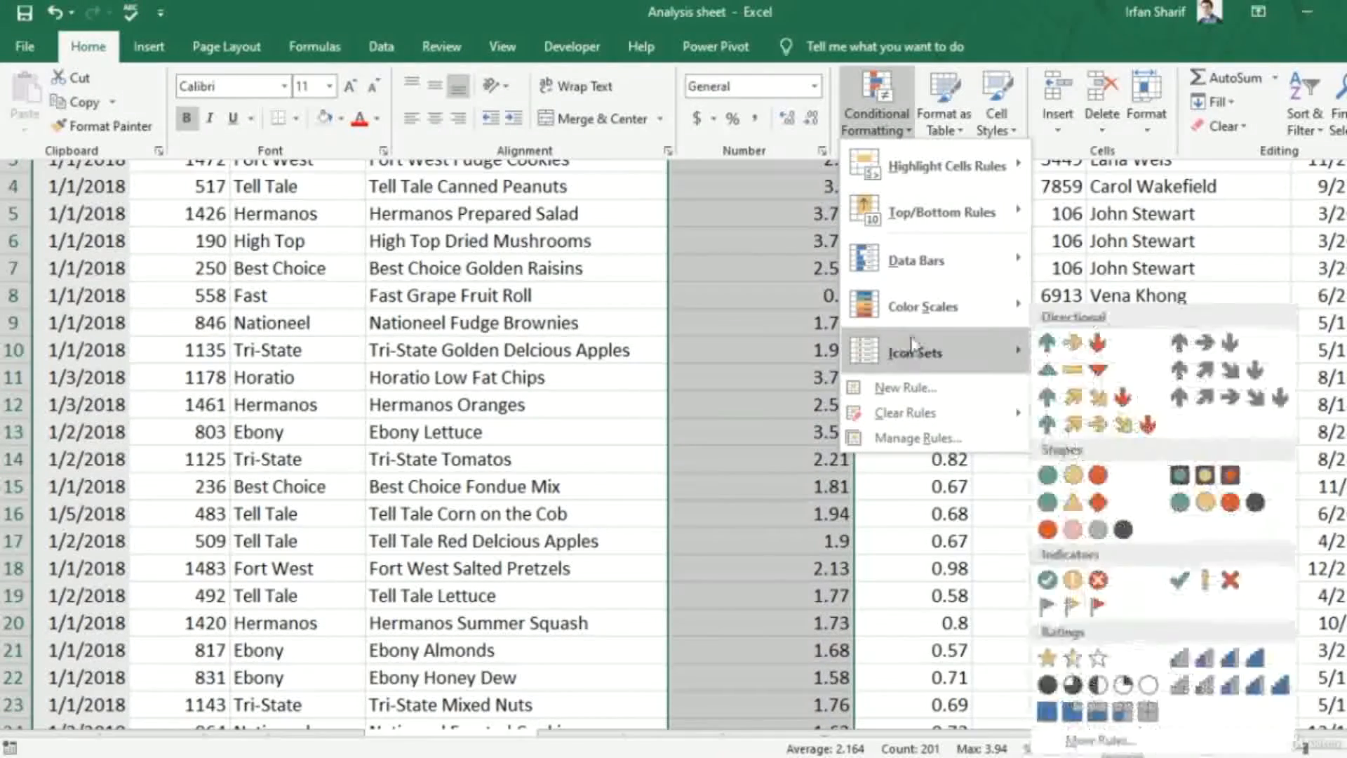
{"action": "mouse_move", "coordinate": [927, 221]}
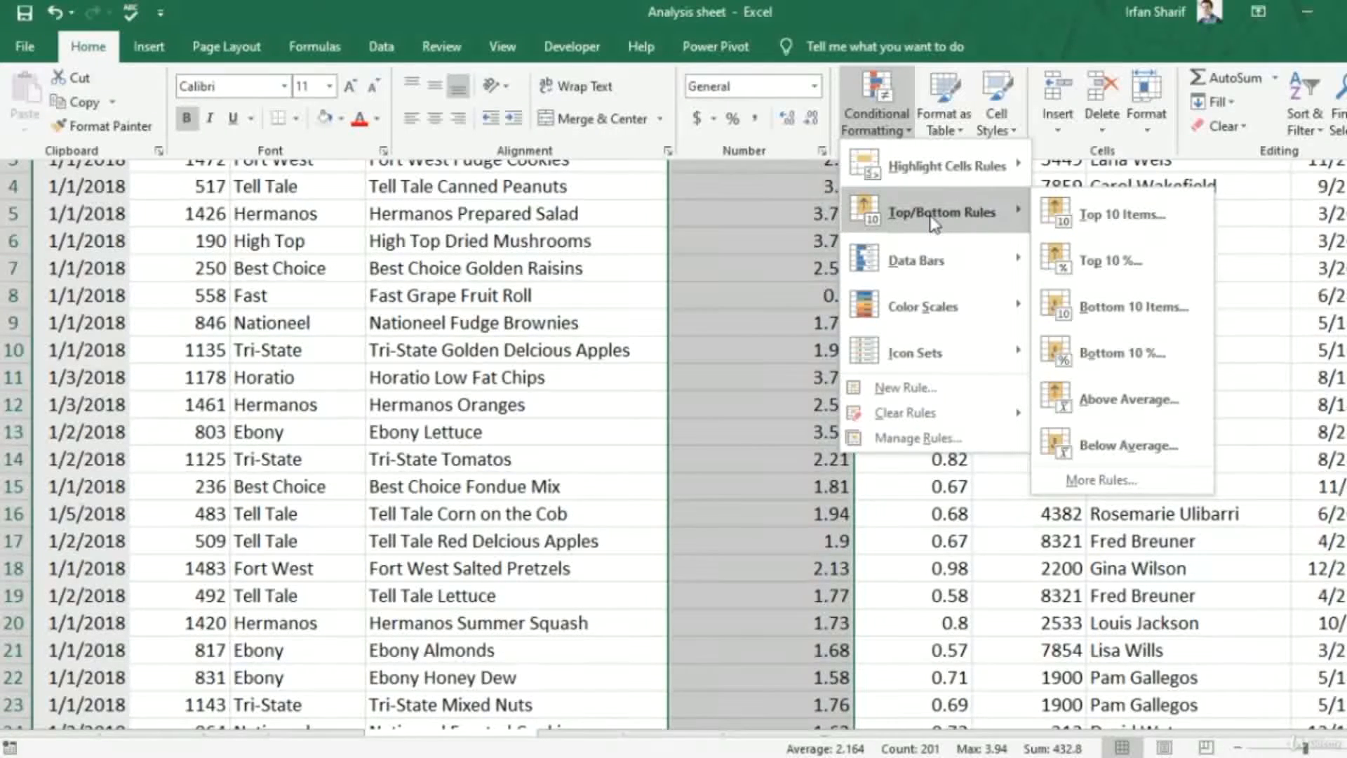
{"action": "left_click", "coordinate": [1158, 215]}
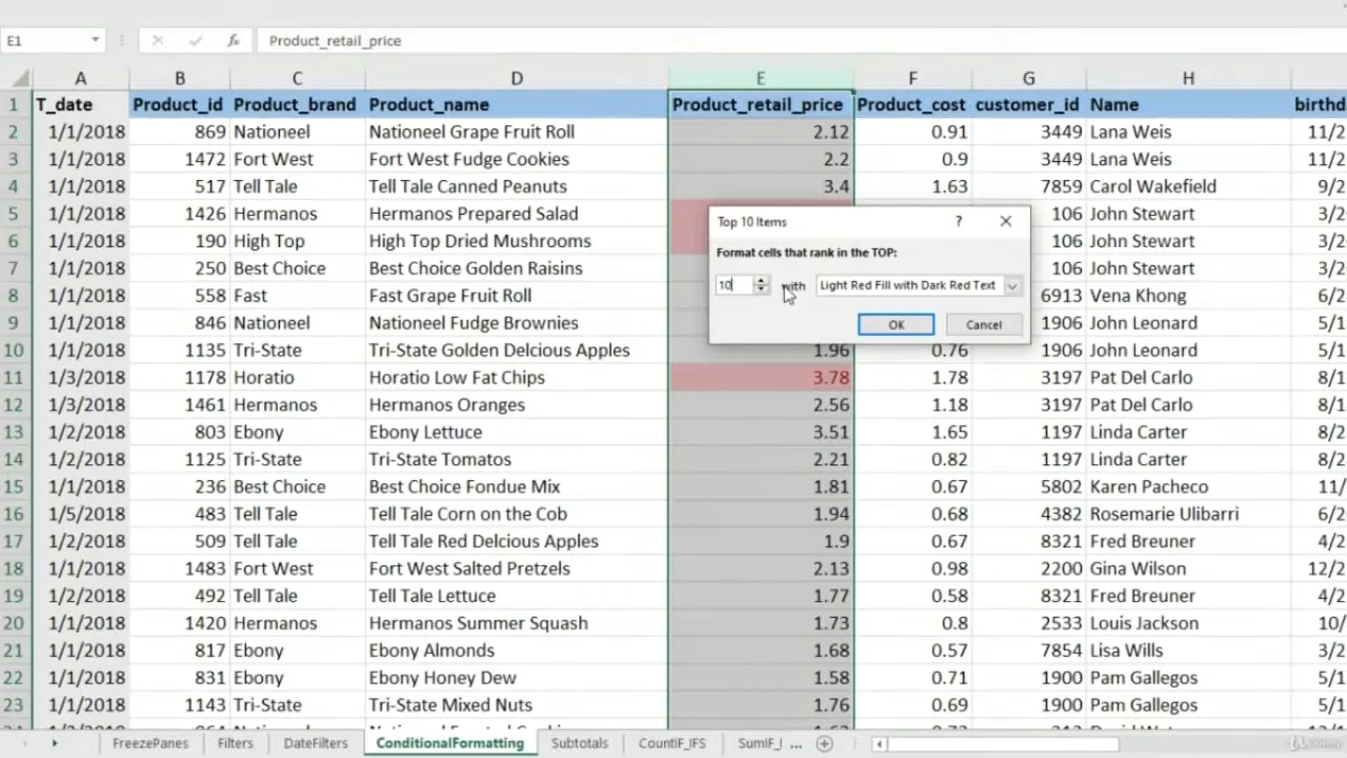
{"action": "key", "text": "BackSpace"}
{"action": "key", "text": "BackSpace"}
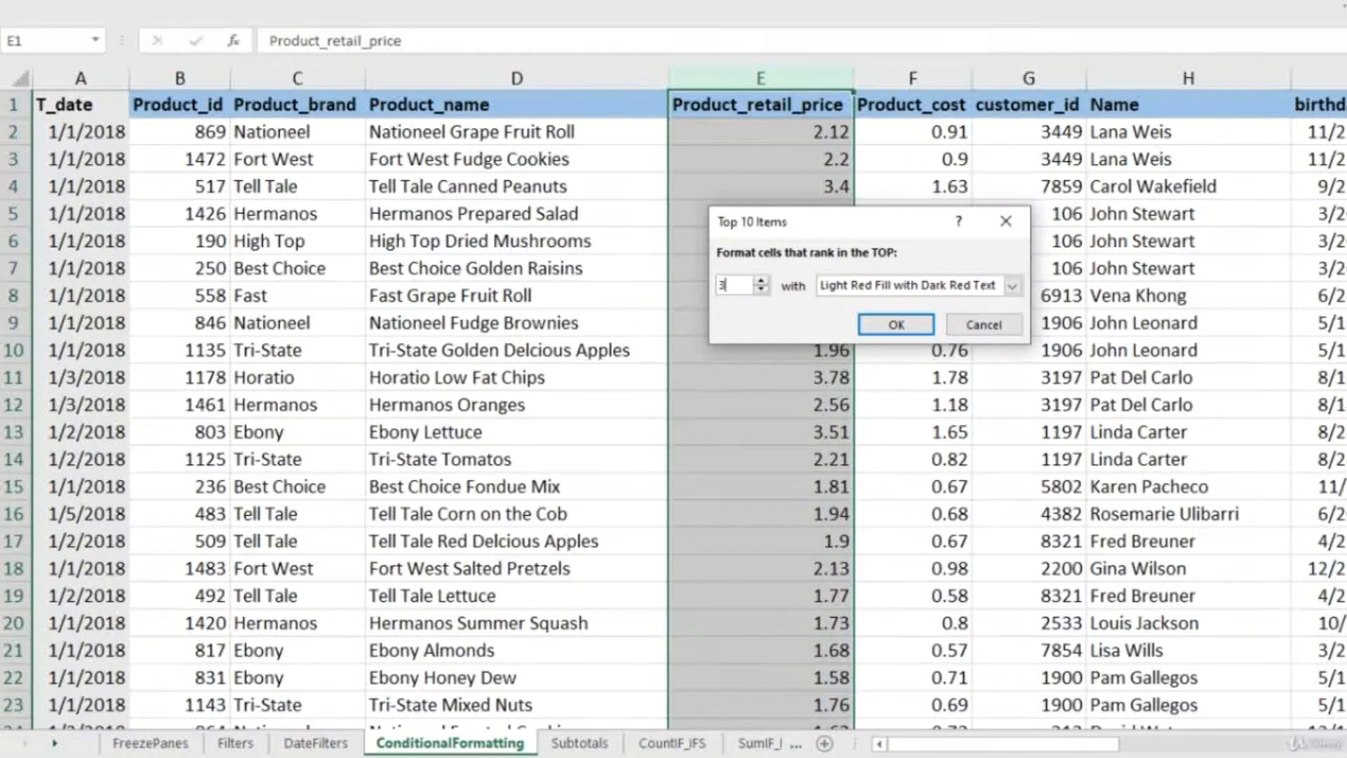
{"action": "type", "text": "3"}
{"action": "left_click", "coordinate": [1013, 286]}
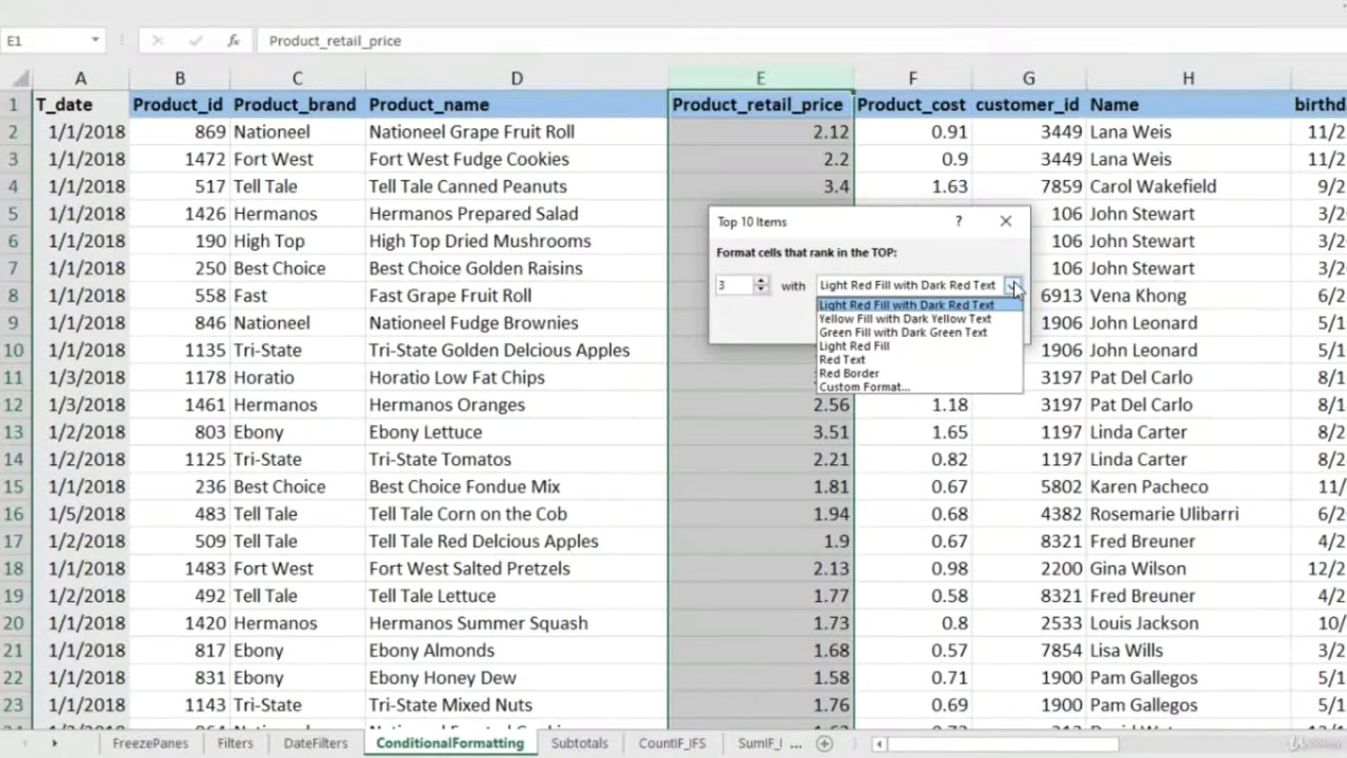
{"action": "left_click", "coordinate": [918, 306]}
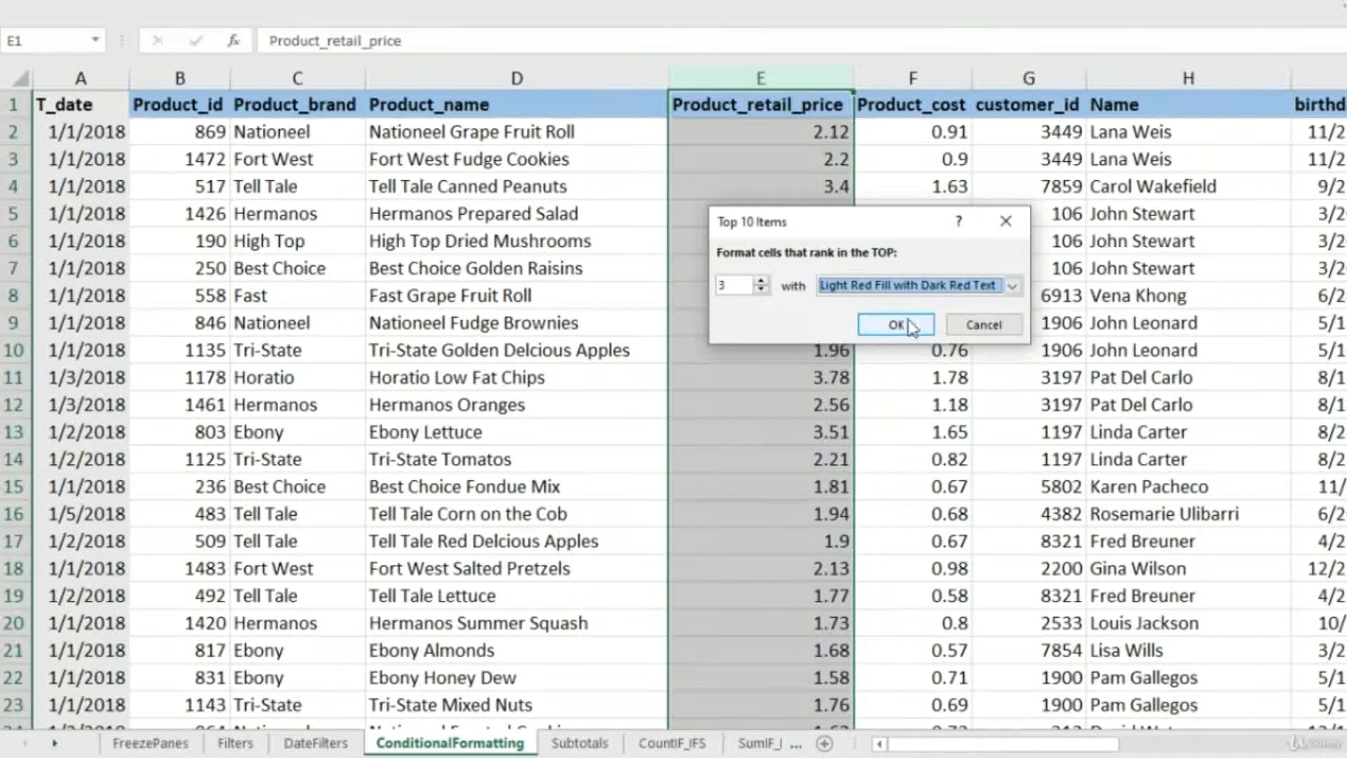
{"action": "left_click", "coordinate": [906, 324]}
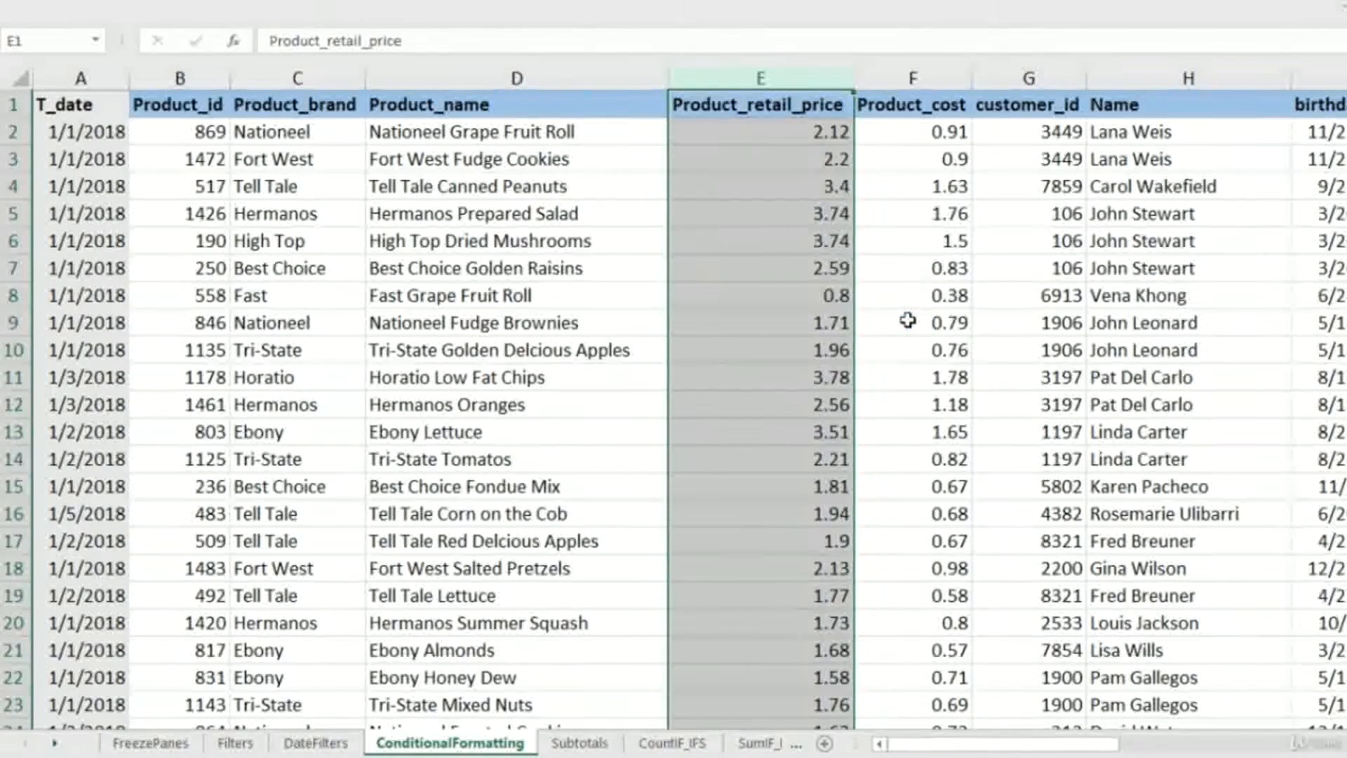
Review the red-highlighted top prices down to the end of the Product_retail_price column, and return to its header
{"action": "left_click", "coordinate": [805, 271]}
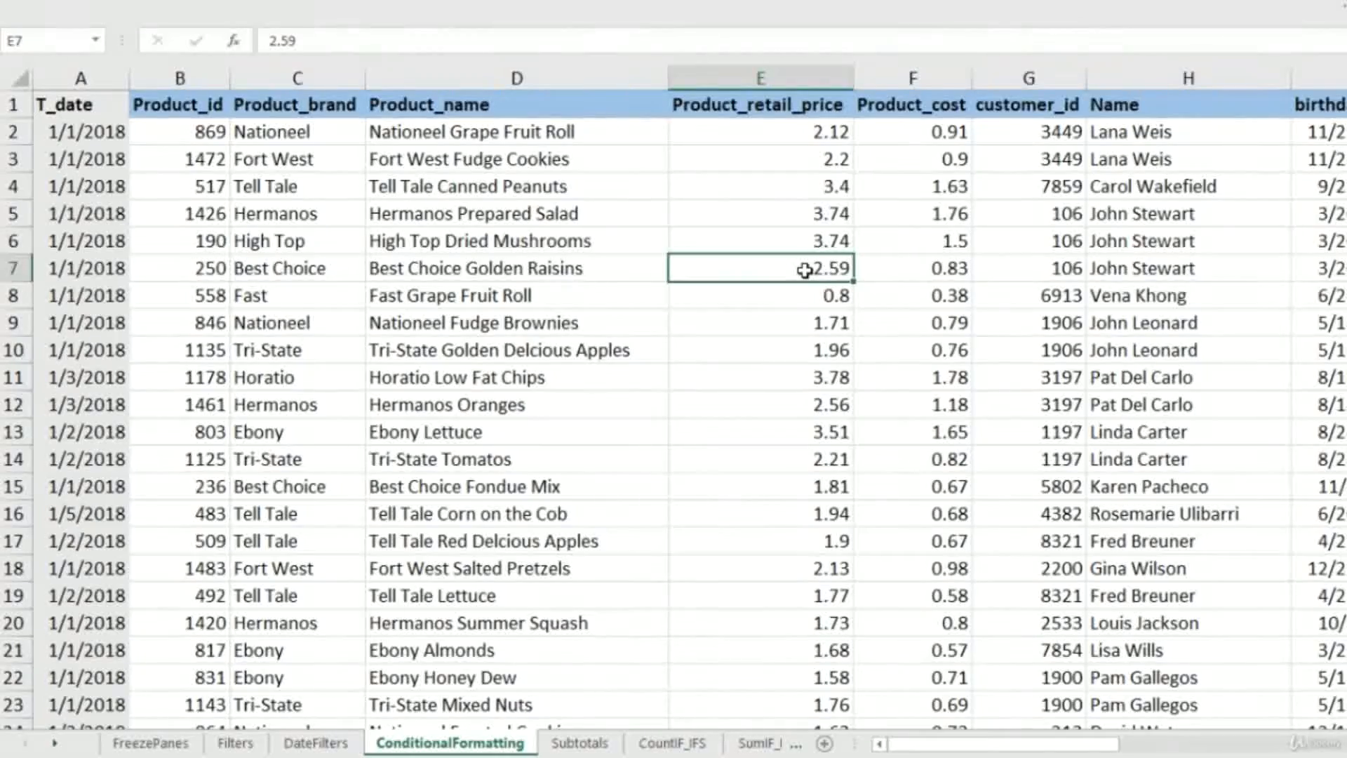
{"action": "scroll", "coordinate": [805, 271], "scroll_direction": "down", "scroll_amount": 10}
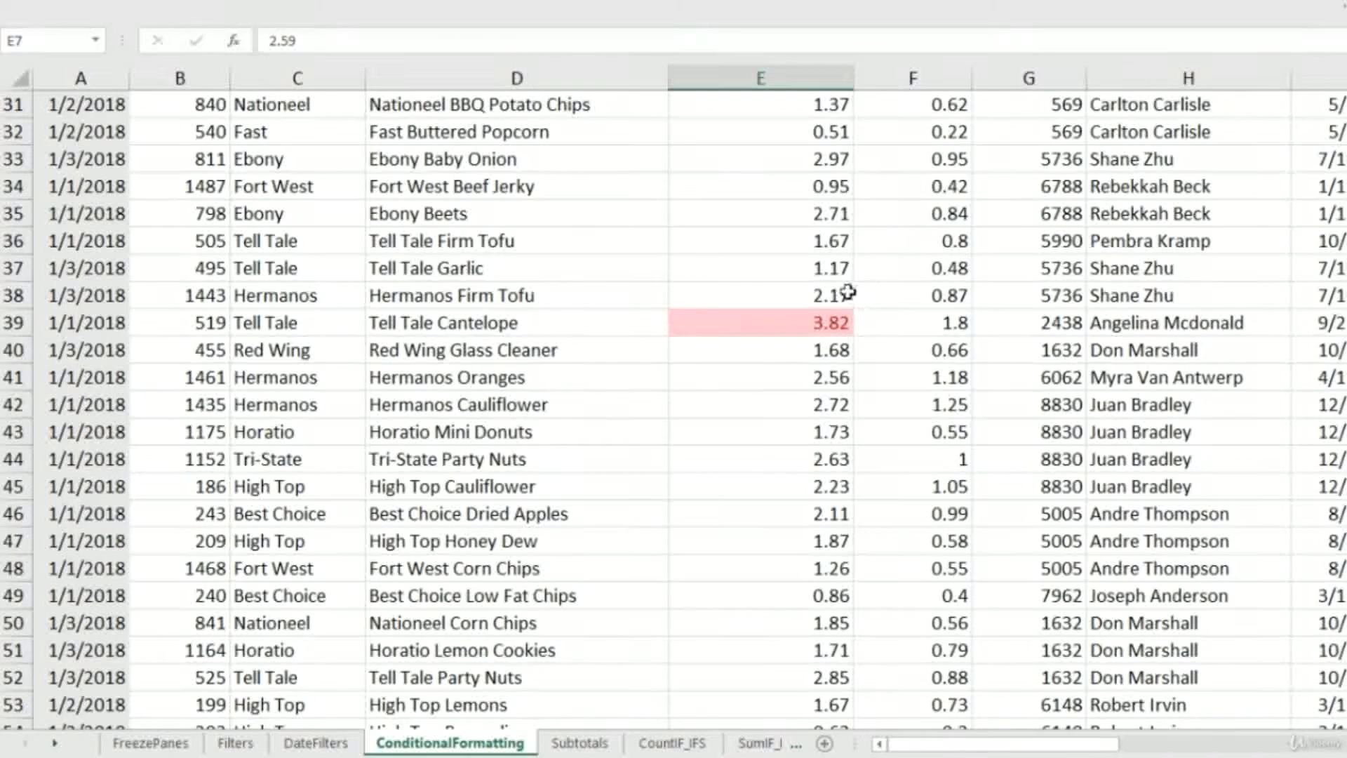
{"action": "scroll", "coordinate": [808, 349], "scroll_direction": "down", "scroll_amount": 4}
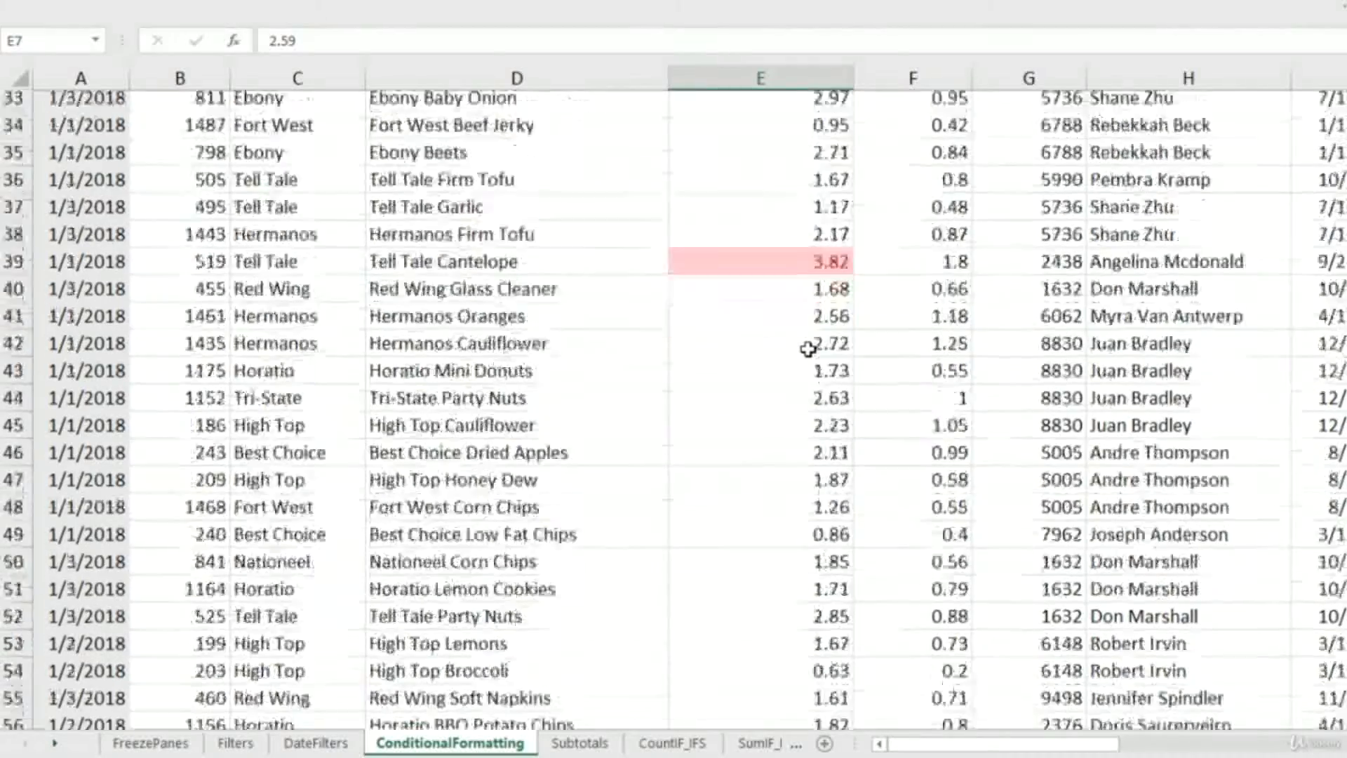
{"action": "scroll", "coordinate": [807, 349], "scroll_direction": "down", "scroll_amount": 14}
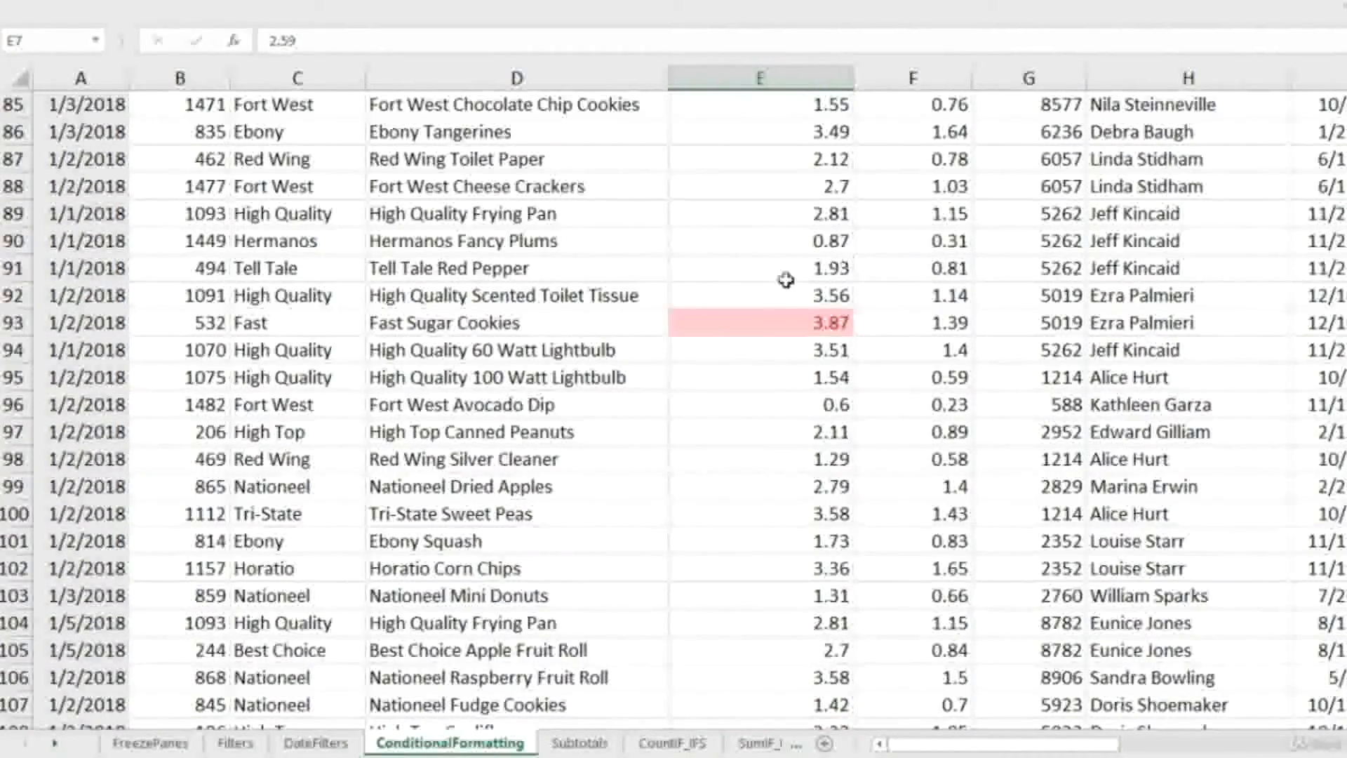
{"action": "scroll", "coordinate": [765, 351], "scroll_direction": "down", "scroll_amount": 8}
{"action": "scroll", "coordinate": [798, 358], "scroll_direction": "down", "scroll_amount": 20}
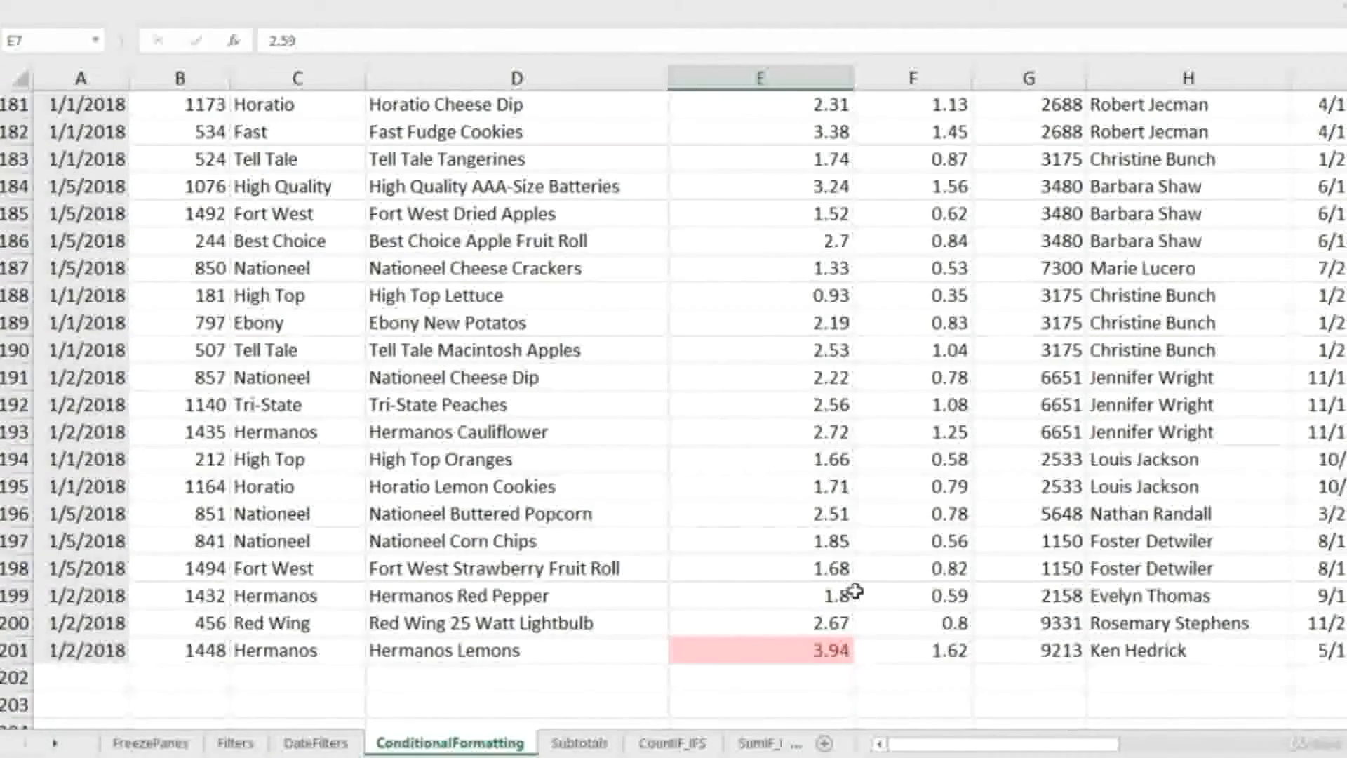
{"action": "left_click", "coordinate": [831, 439]}
{"action": "key", "text": "ctrl+Up"}
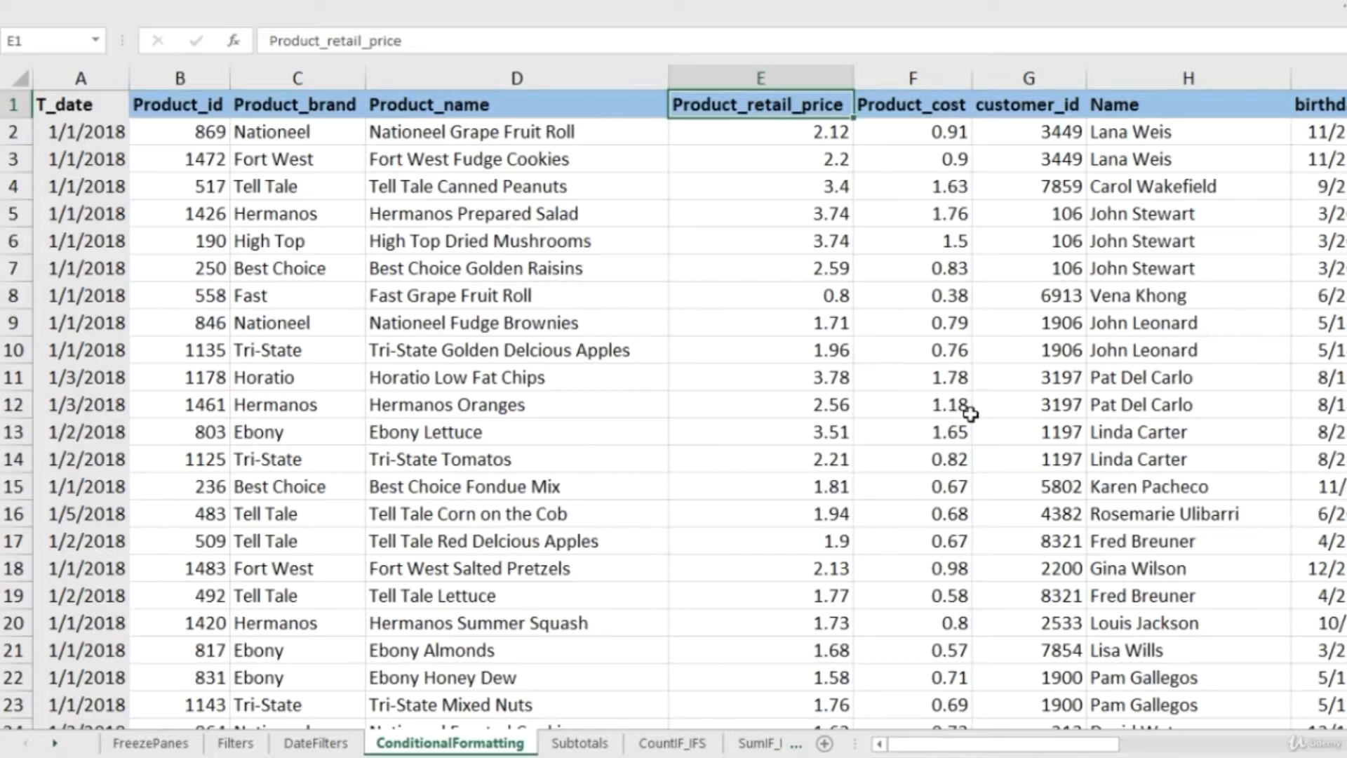
Add a Bottom 10 Items conditional formatting rule to the whole Product_retail_price column, marking the bottom 3 values with Green Fill with Dark Green Text
{"action": "key", "text": "alt"}
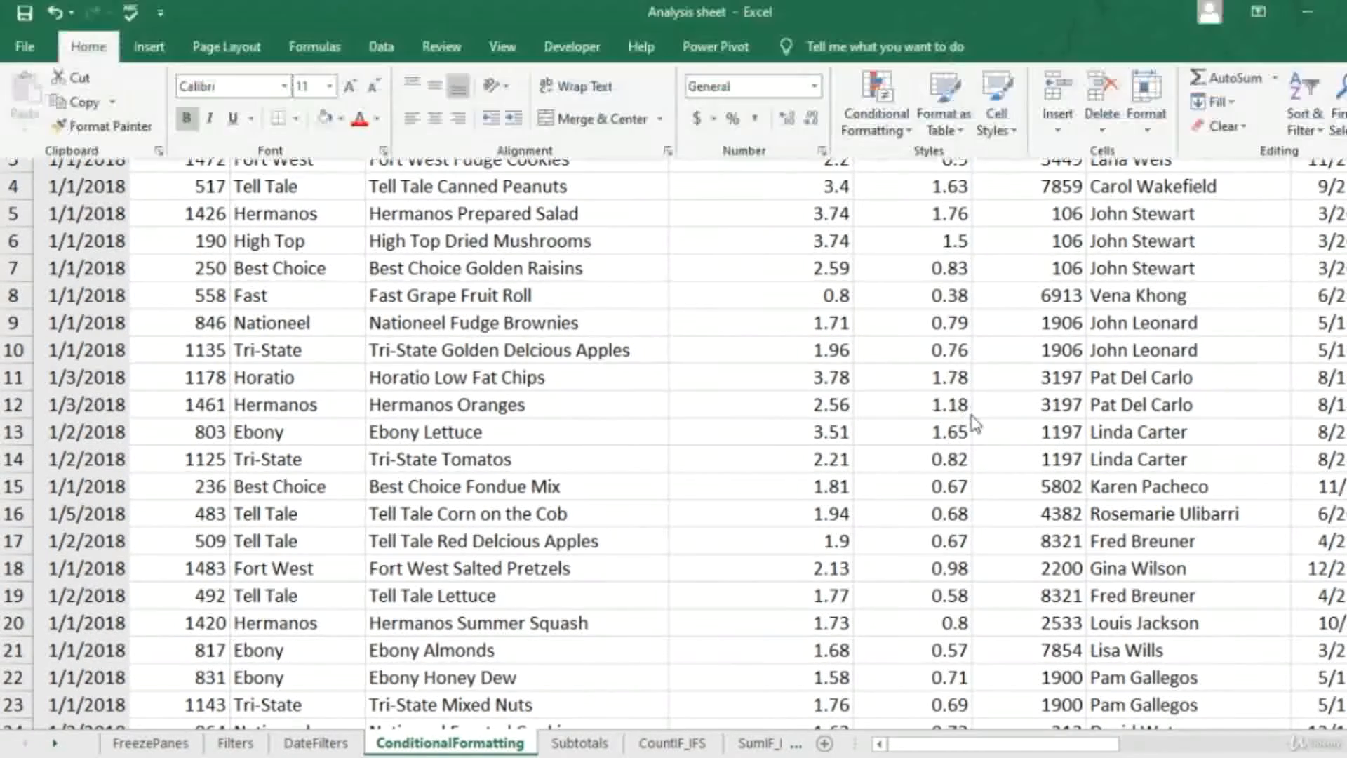
{"action": "left_click", "coordinate": [832, 294]}
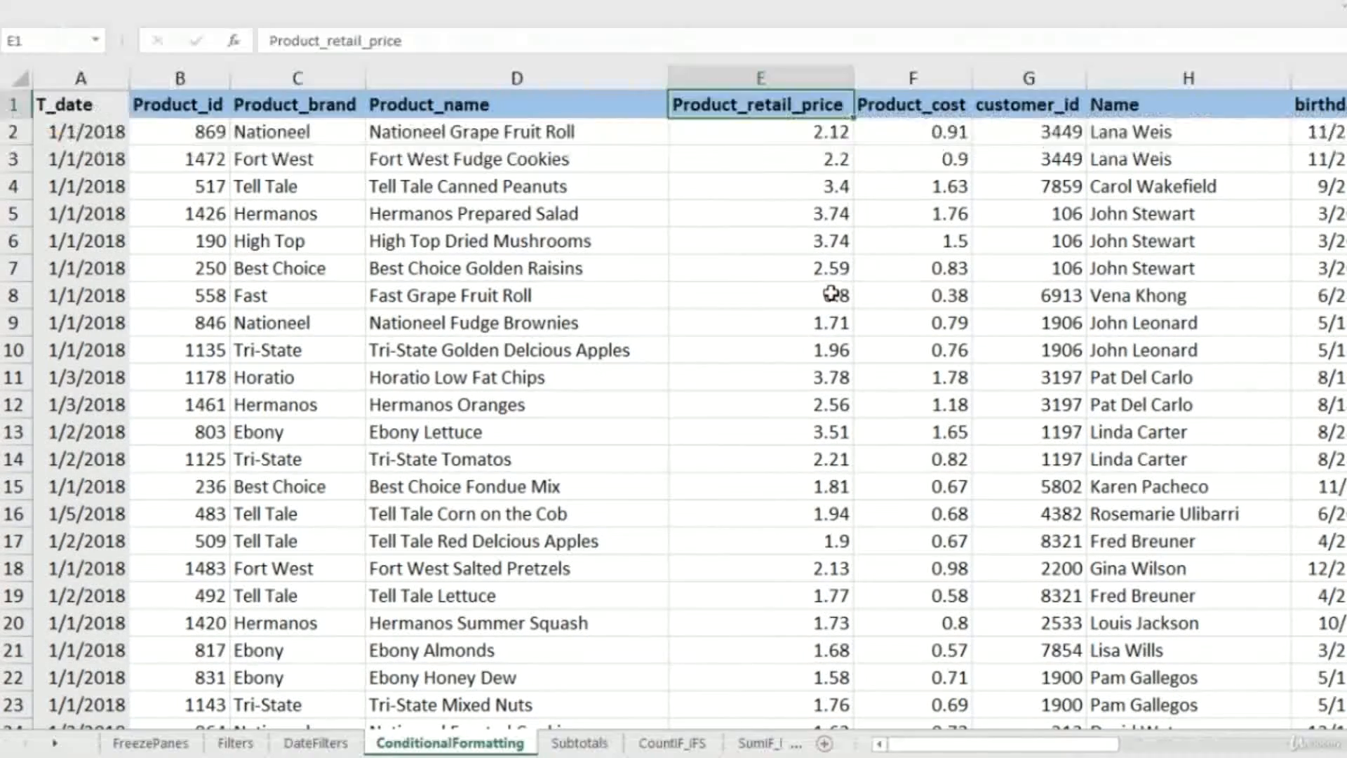
{"action": "left_click", "coordinate": [830, 293]}
{"action": "key", "text": "ctrl+space"}
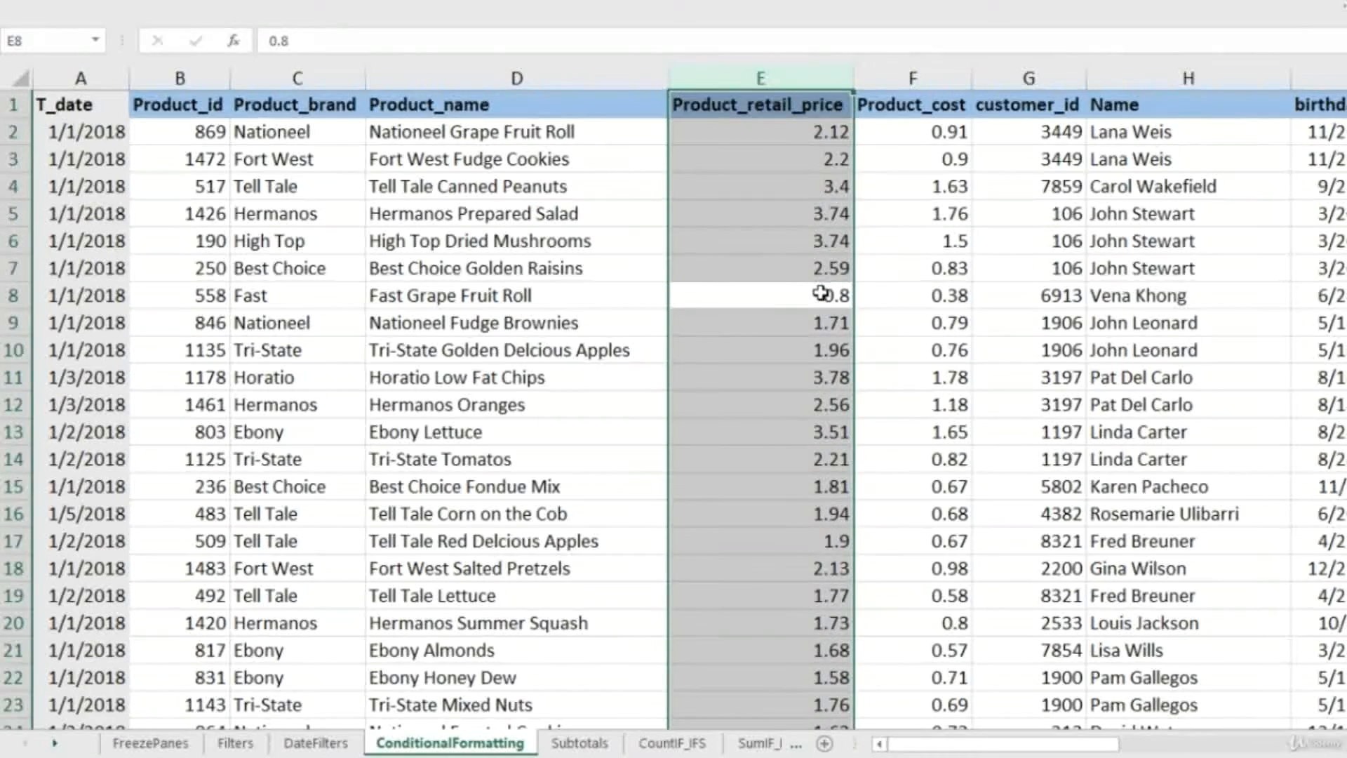
{"action": "key", "text": "alt"}
{"action": "left_click", "coordinate": [903, 100]}
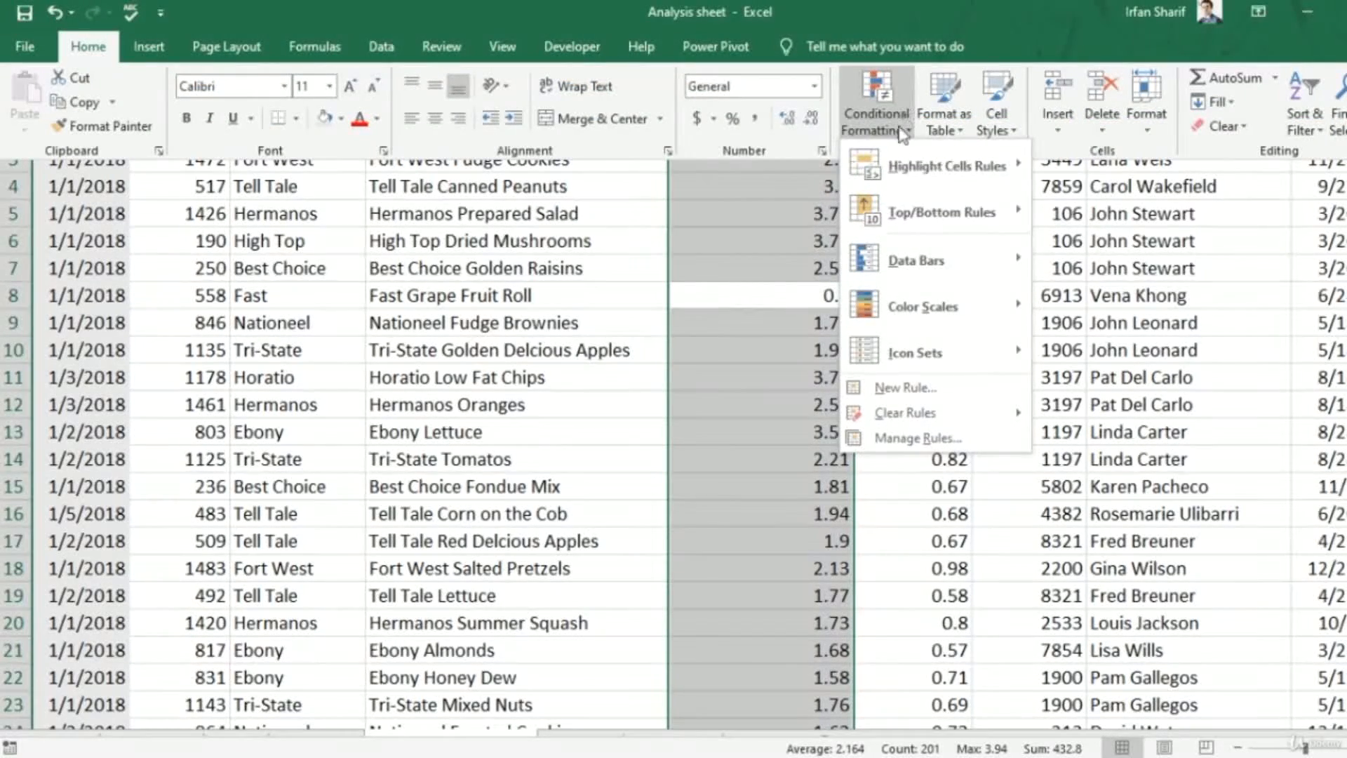
{"action": "mouse_move", "coordinate": [925, 219]}
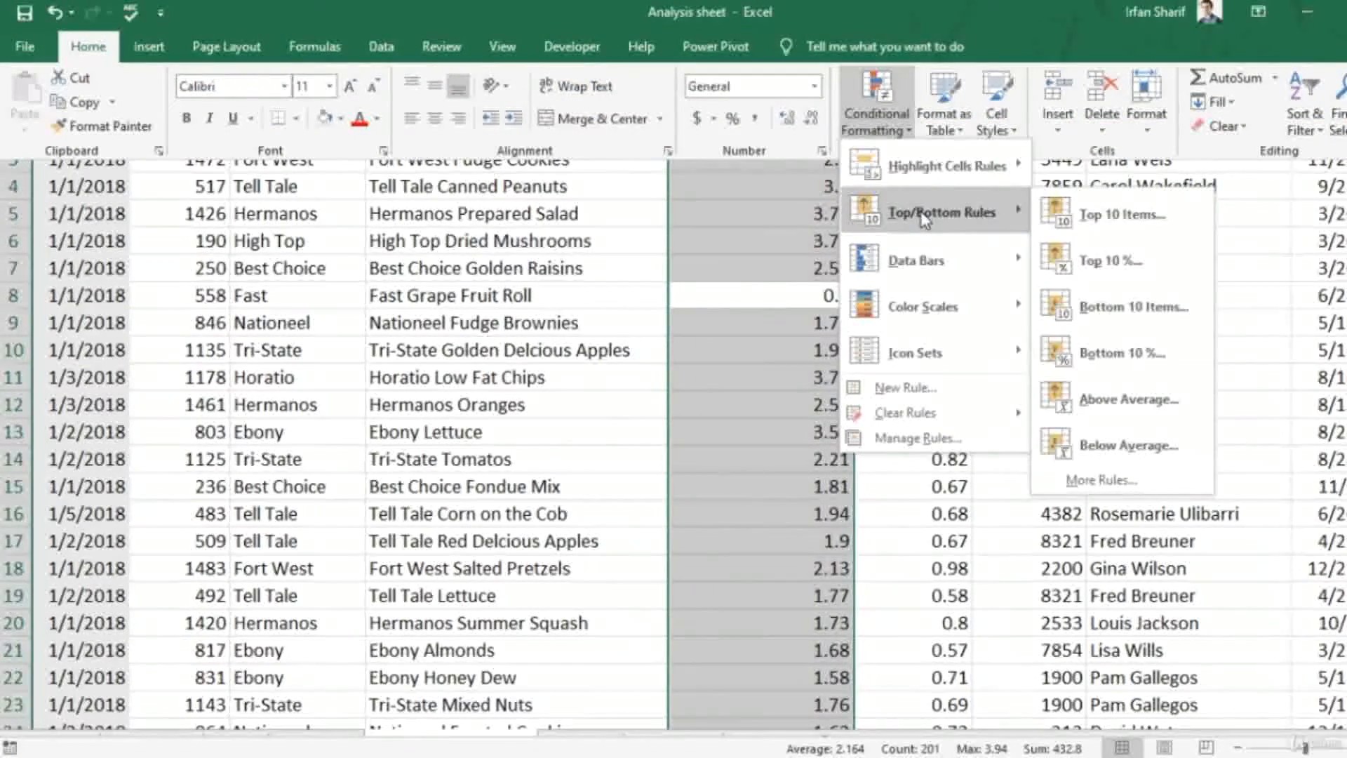
{"action": "left_click", "coordinate": [1135, 309]}
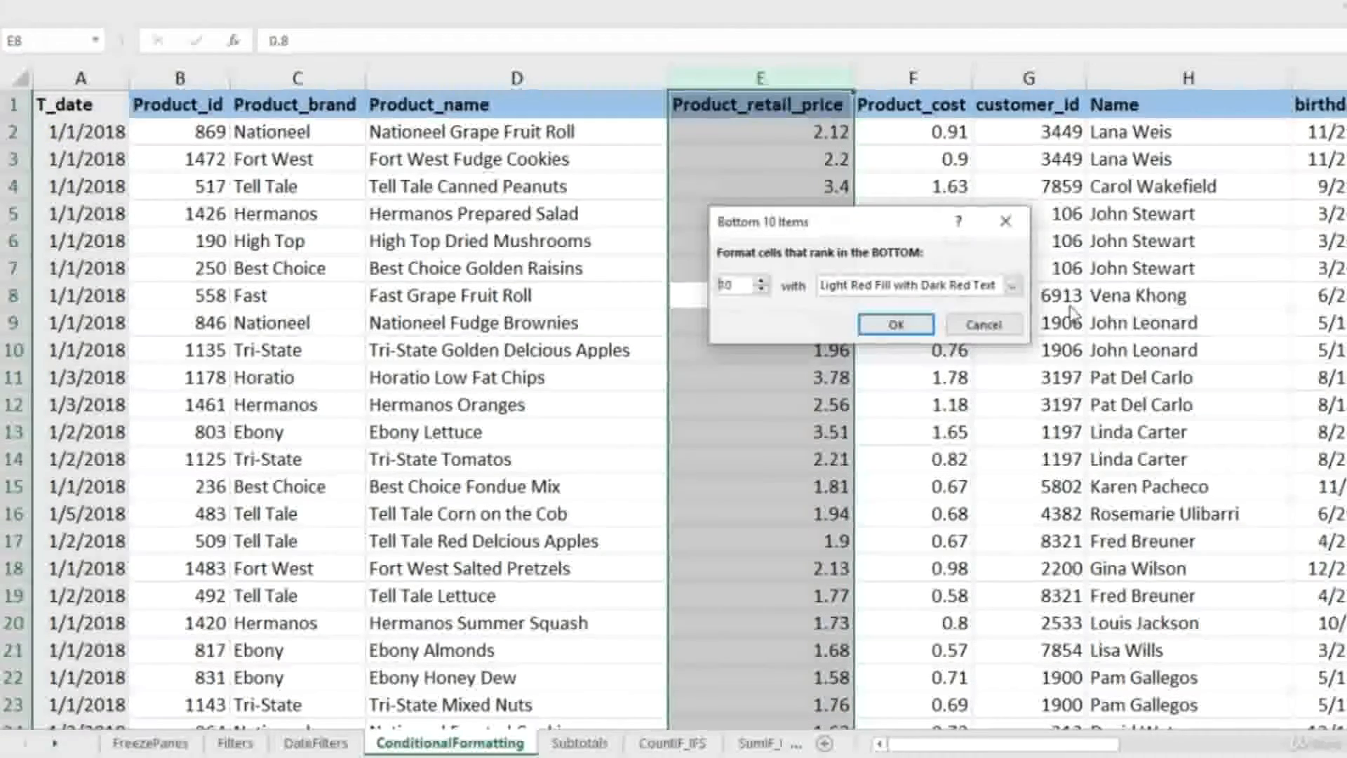
{"action": "left_click", "coordinate": [761, 289]}
{"action": "left_click", "coordinate": [761, 289]}
{"action": "left_click", "coordinate": [761, 289]}
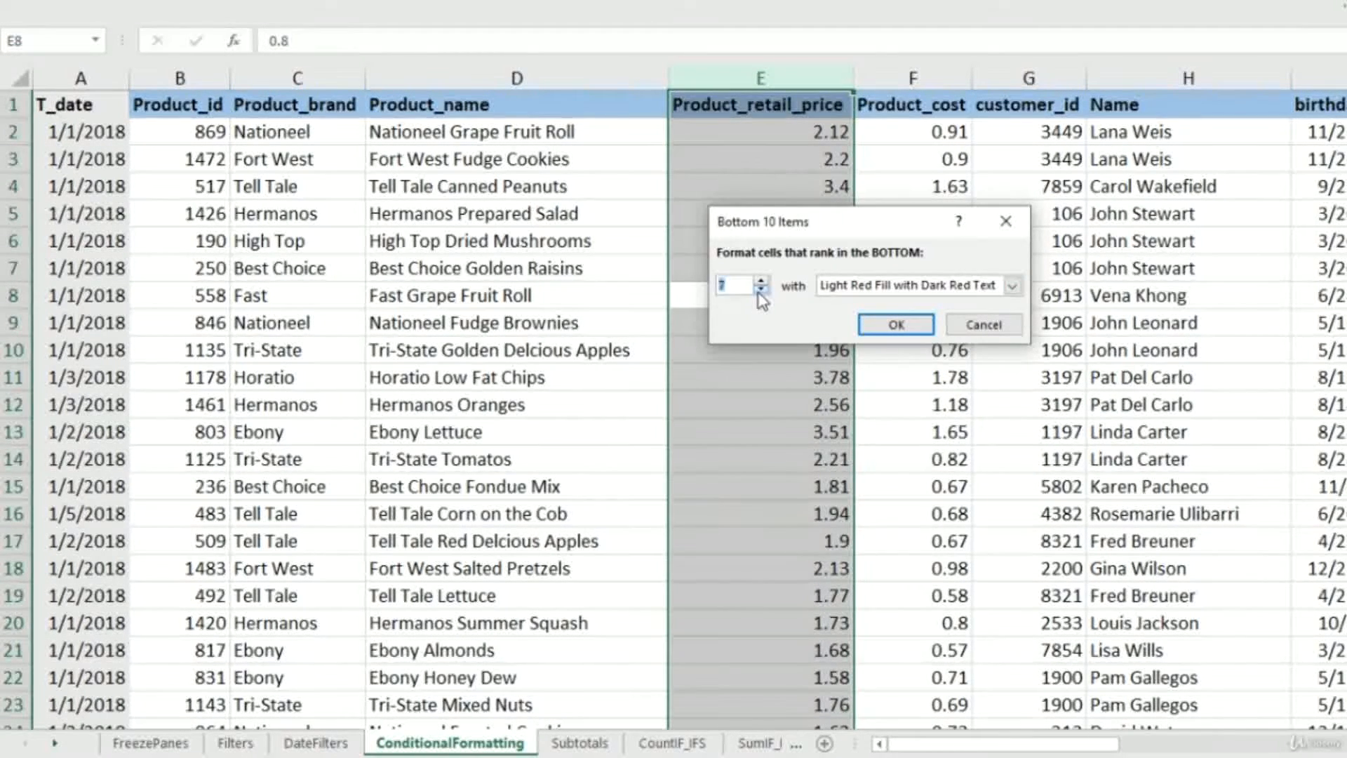
{"action": "left_click", "coordinate": [1013, 286]}
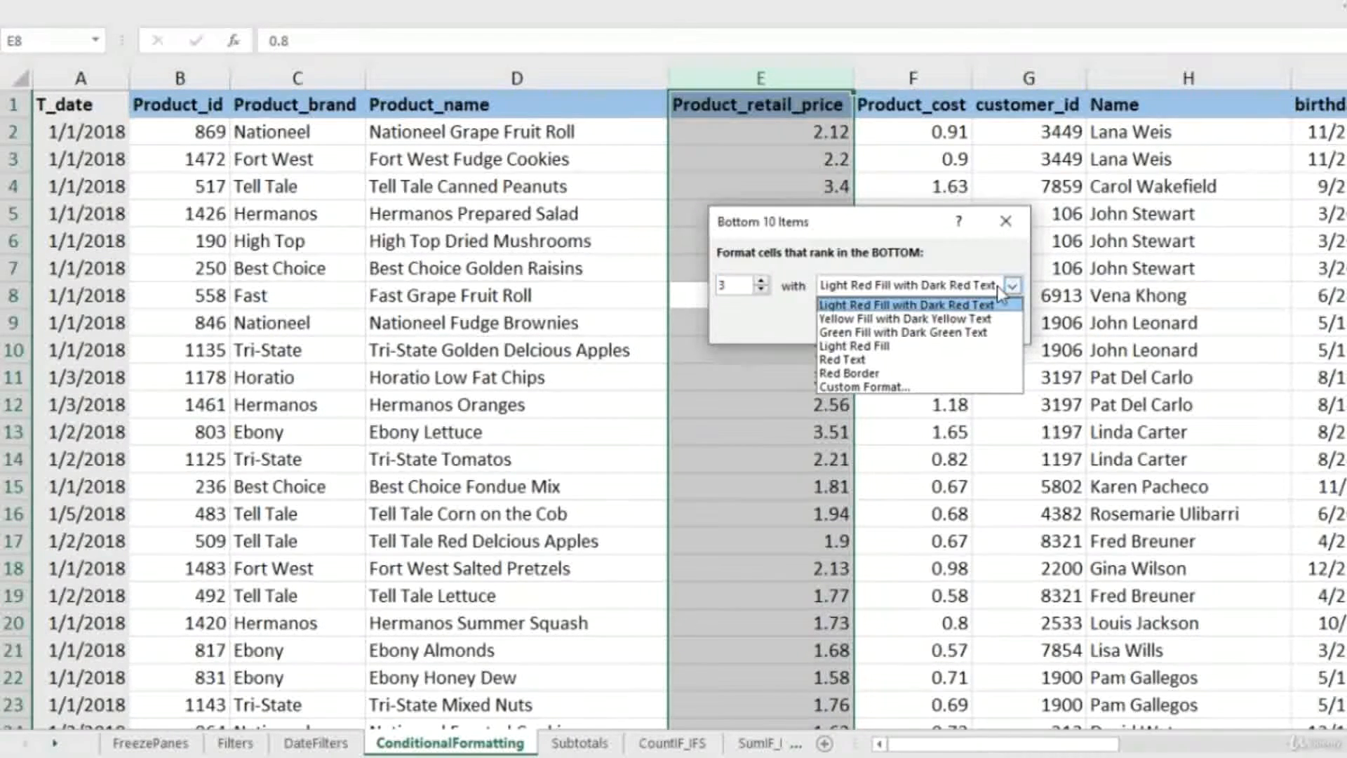
{"action": "left_click", "coordinate": [912, 334]}
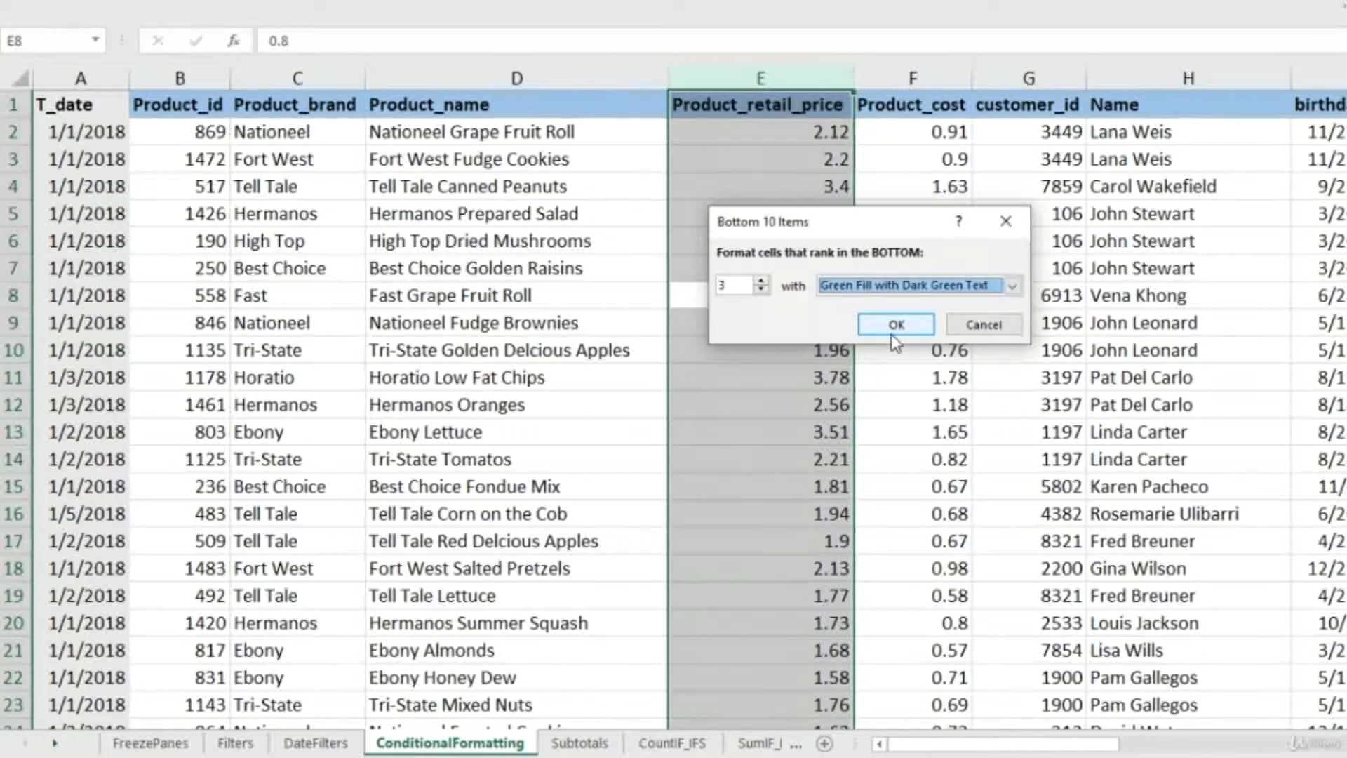
{"action": "left_click", "coordinate": [896, 326]}
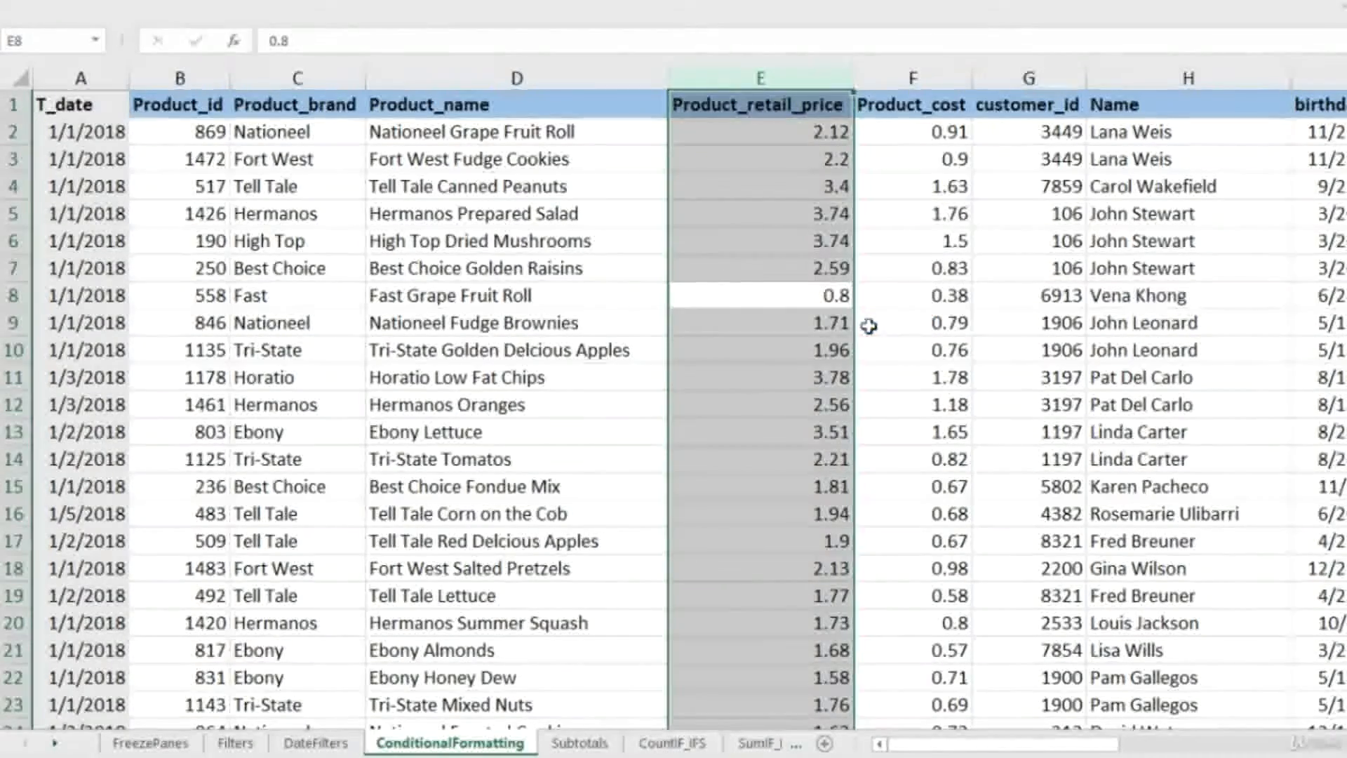
Review the green and red highlighted prices in the Product_retail_price column, and return to the first data row at the Product_cost column
{"action": "left_click", "coordinate": [797, 266]}
{"action": "scroll", "coordinate": [803, 293], "scroll_direction": "down", "scroll_amount": 4}
{"action": "scroll", "coordinate": [803, 294], "scroll_direction": "down", "scroll_amount": 4}
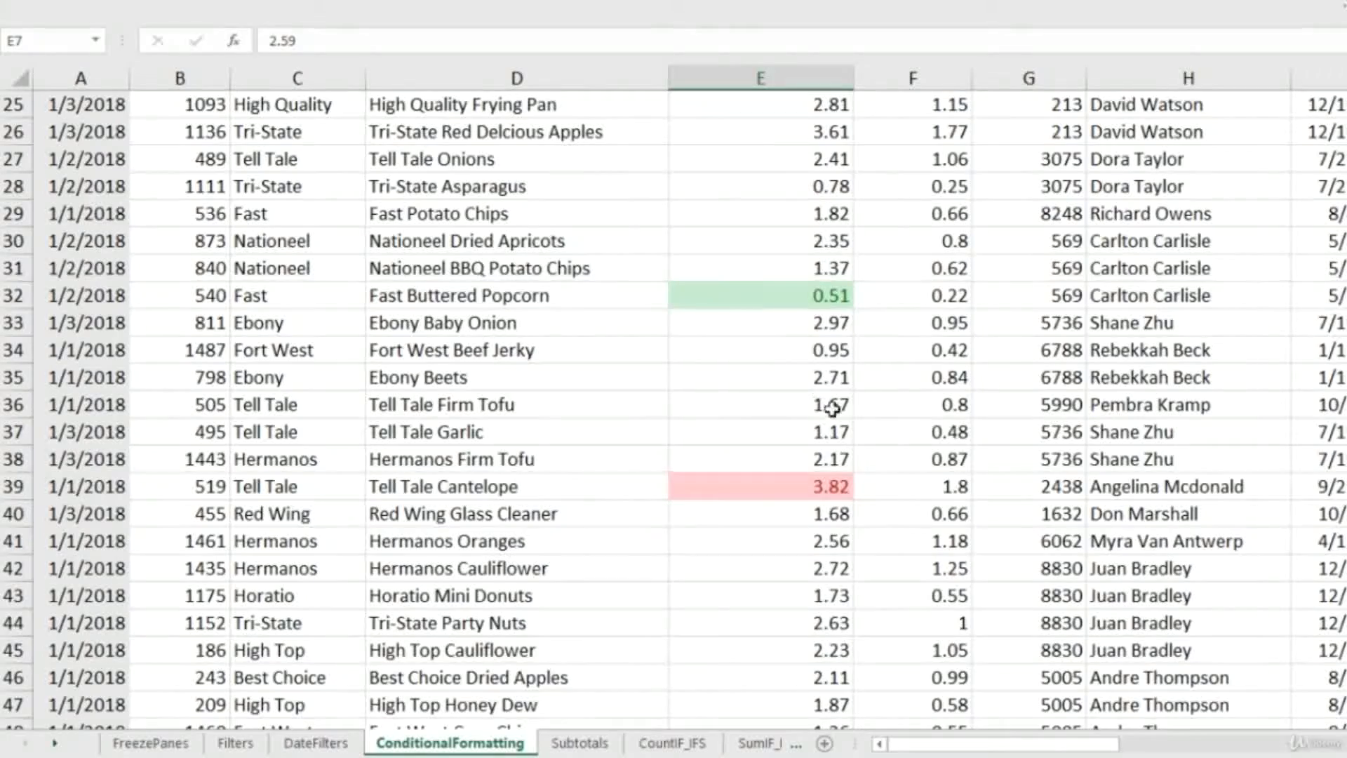
{"action": "scroll", "coordinate": [821, 456], "scroll_direction": "down", "scroll_amount": 12}
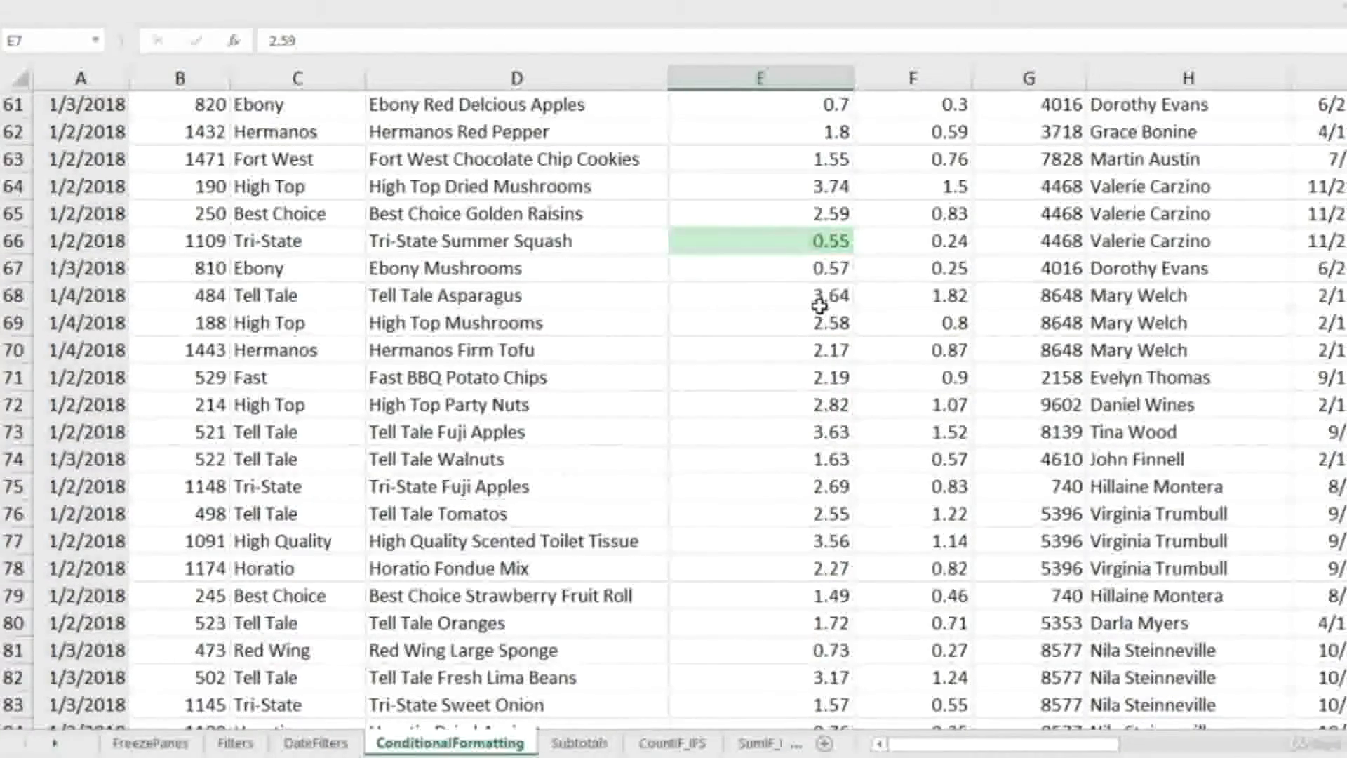
{"action": "scroll", "coordinate": [820, 307], "scroll_direction": "up", "scroll_amount": 5}
{"action": "left_click", "coordinate": [822, 295]}
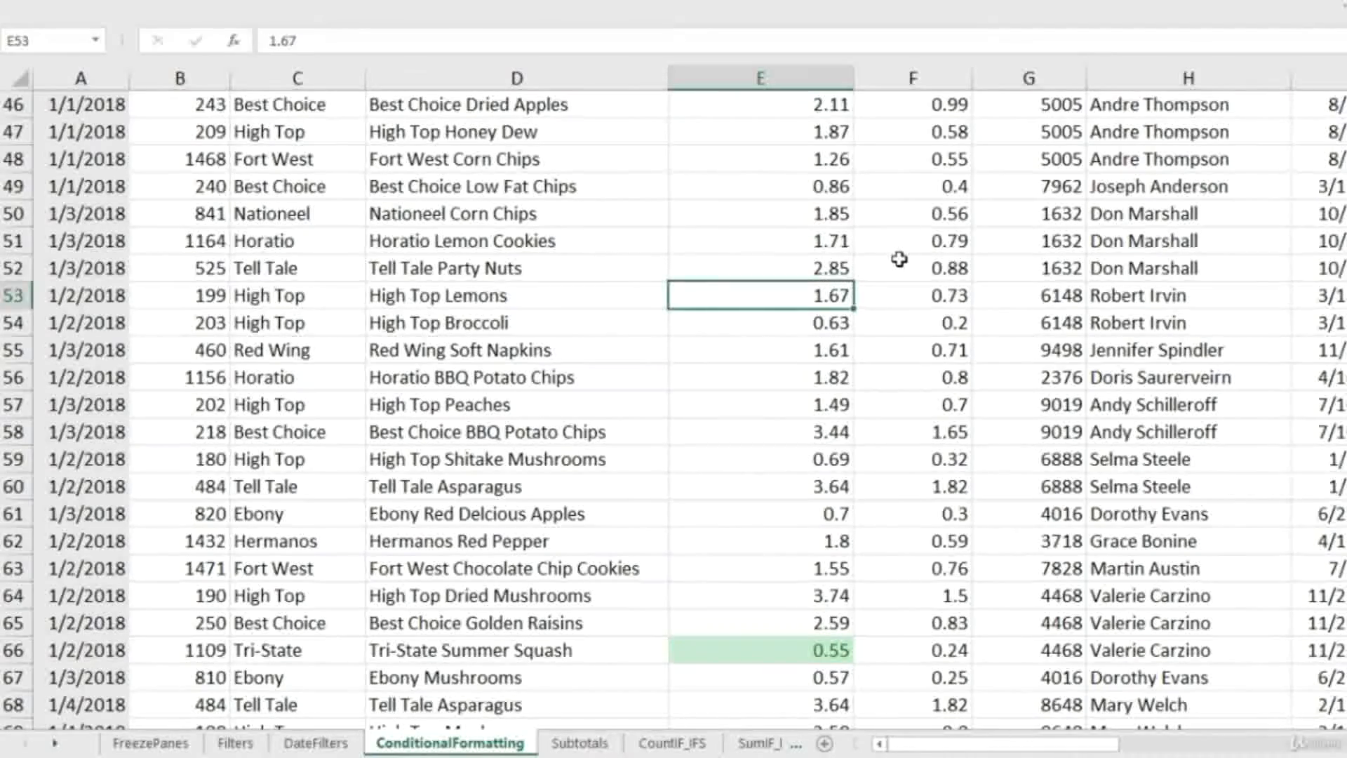
{"action": "key", "text": "ctrl+Up"}
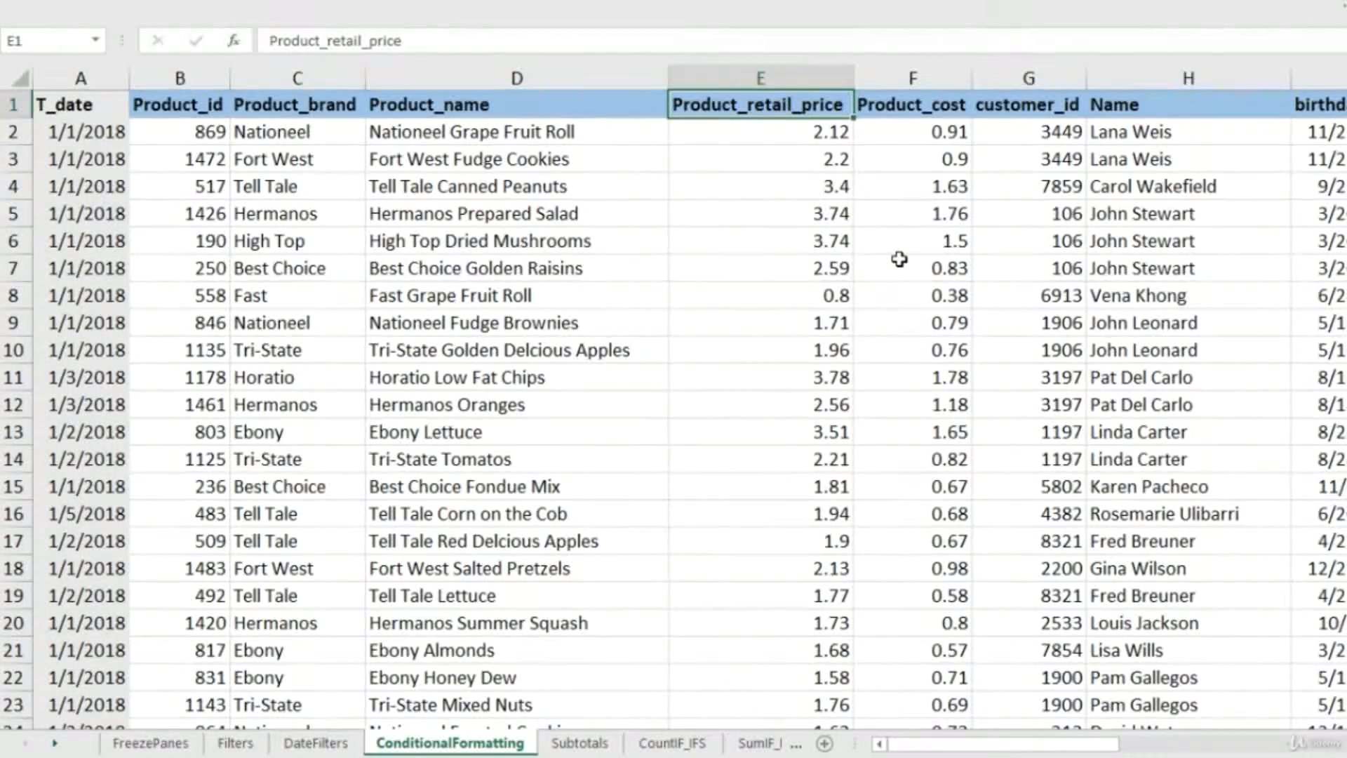
{"action": "key", "text": "Down"}
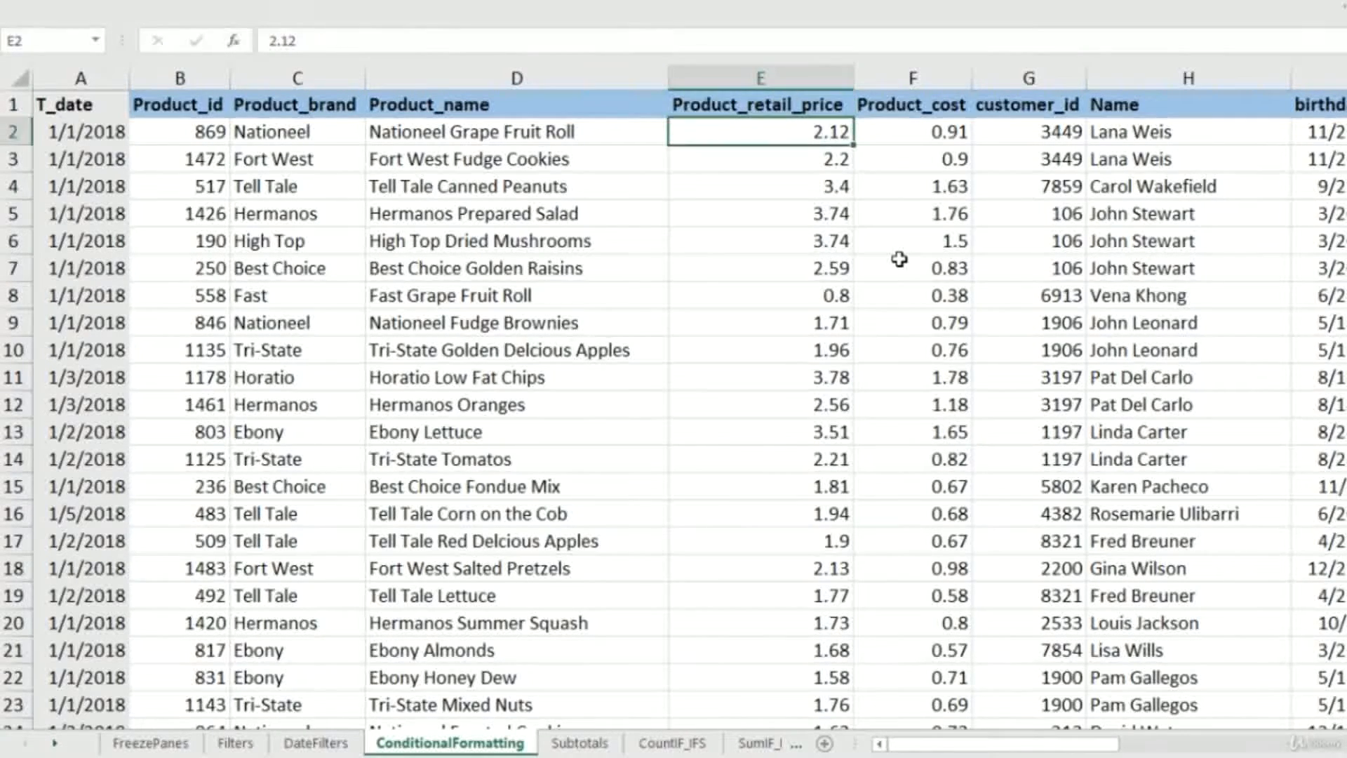
{"action": "key", "text": "Right"}
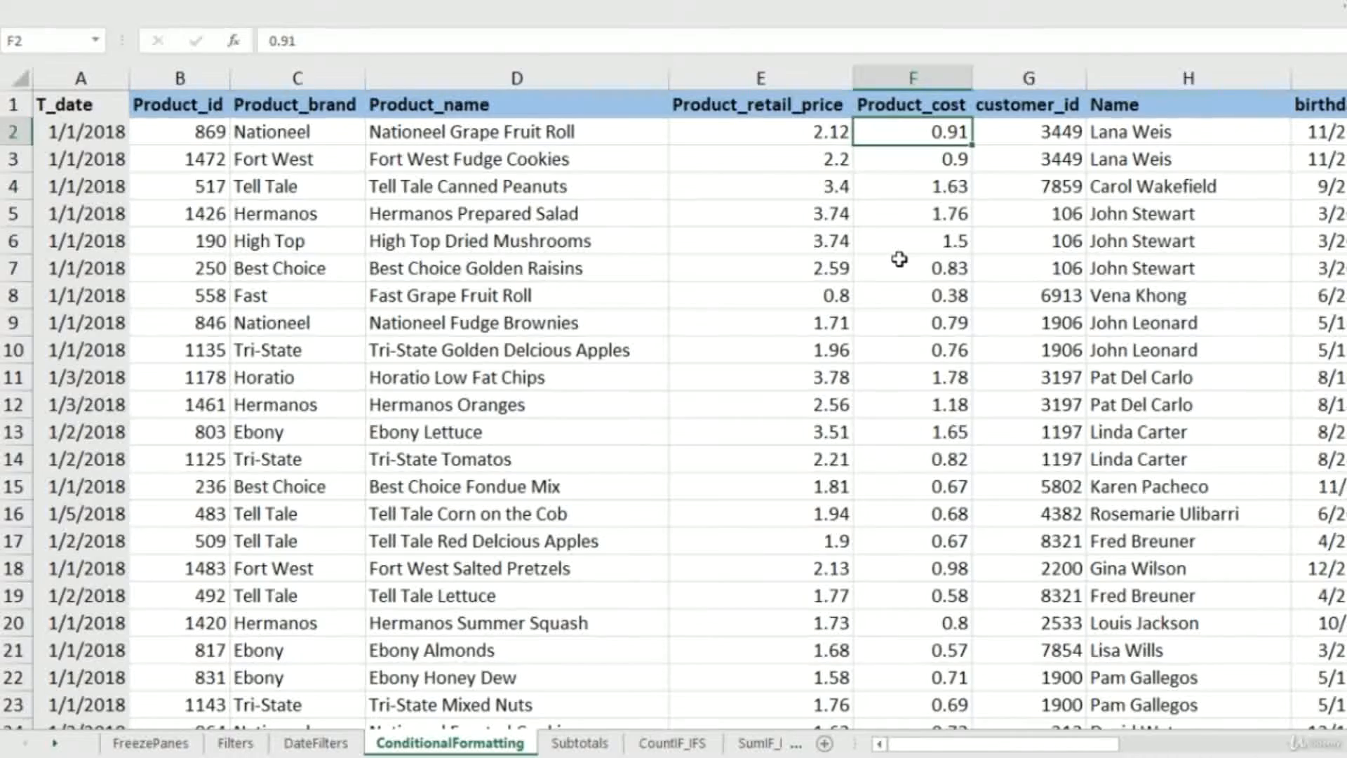
Add a Greater Than conditional formatting rule to the whole Product_cost column, marking values above 1.5 with Light Red Fill with Dark Red Text
{"action": "key", "text": "ctrl+shift+Down"}
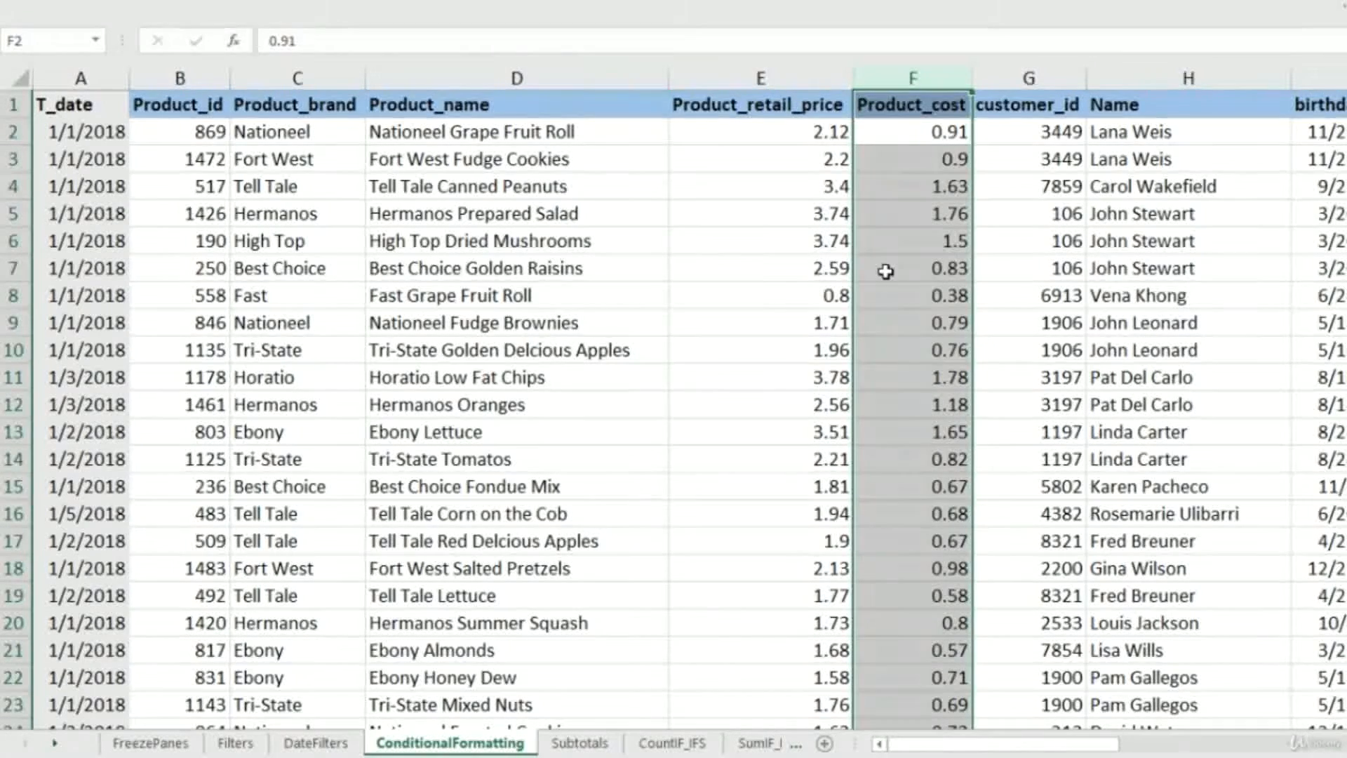
{"action": "left_click", "coordinate": [84, 14]}
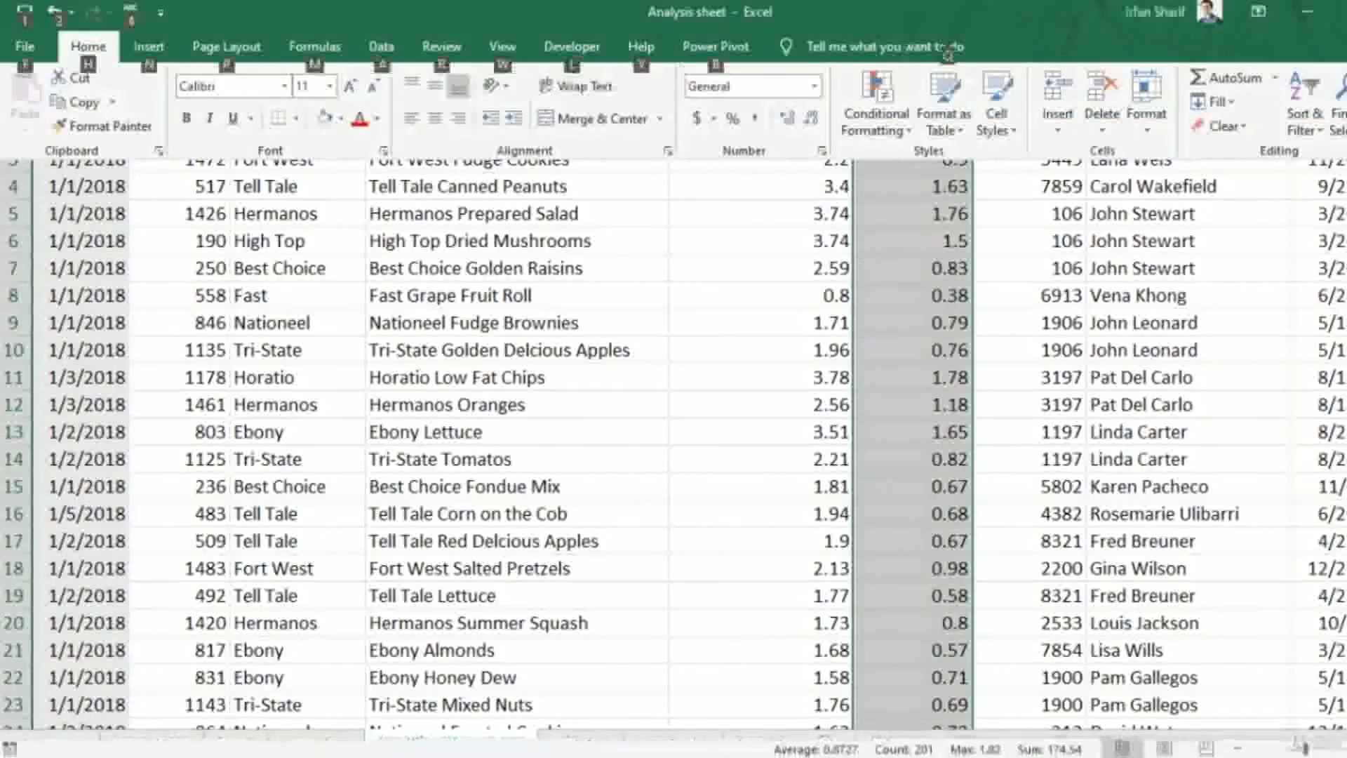
{"action": "left_click", "coordinate": [874, 130]}
{"action": "mouse_move", "coordinate": [939, 175]}
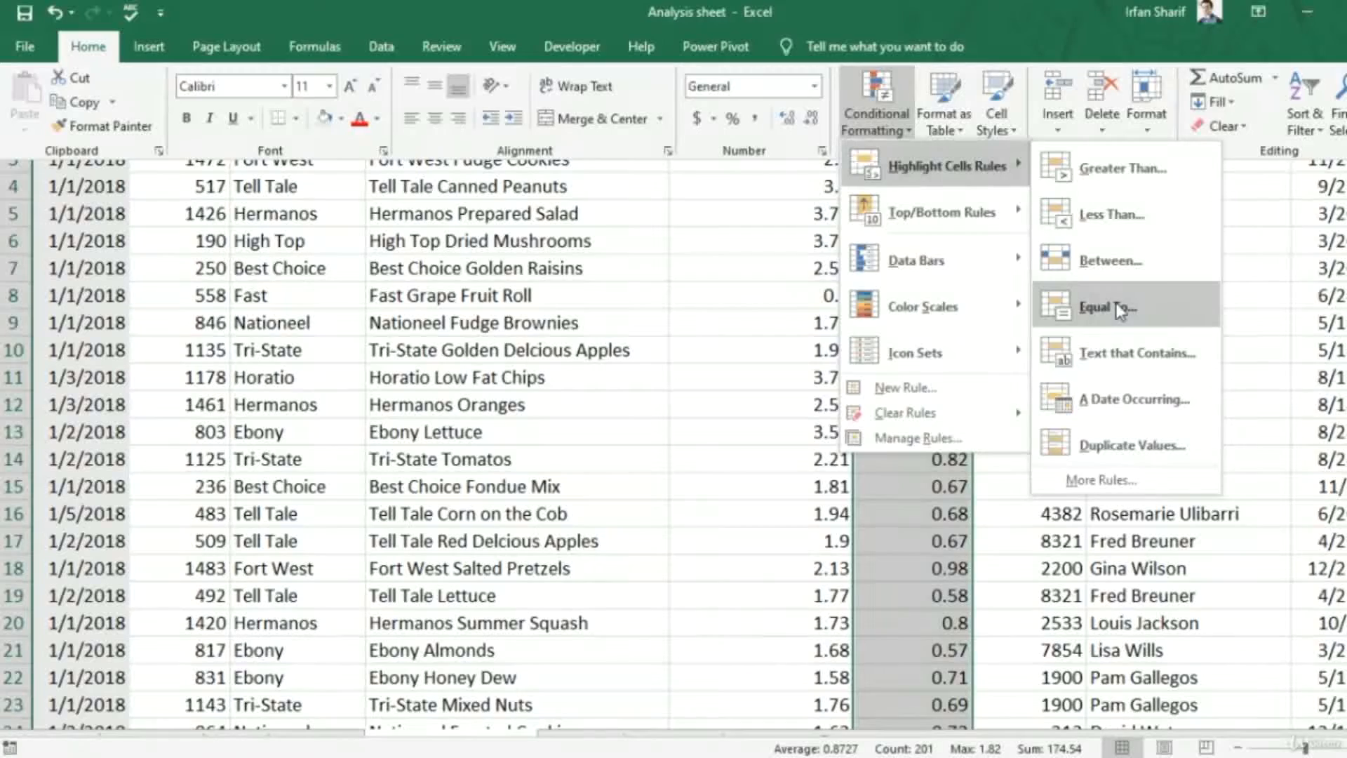
{"action": "left_click", "coordinate": [1135, 181]}
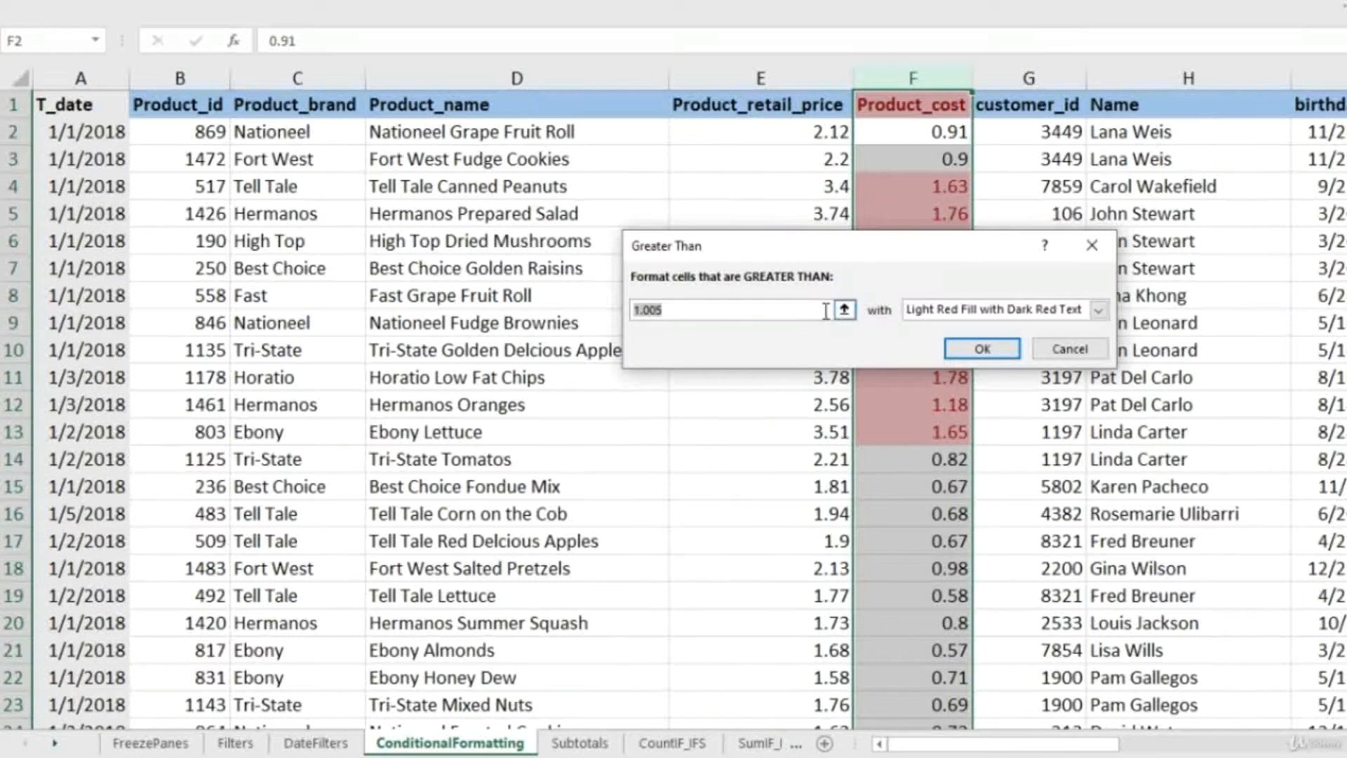
{"action": "left_click", "coordinate": [777, 307]}
{"action": "type", "text": "5"}
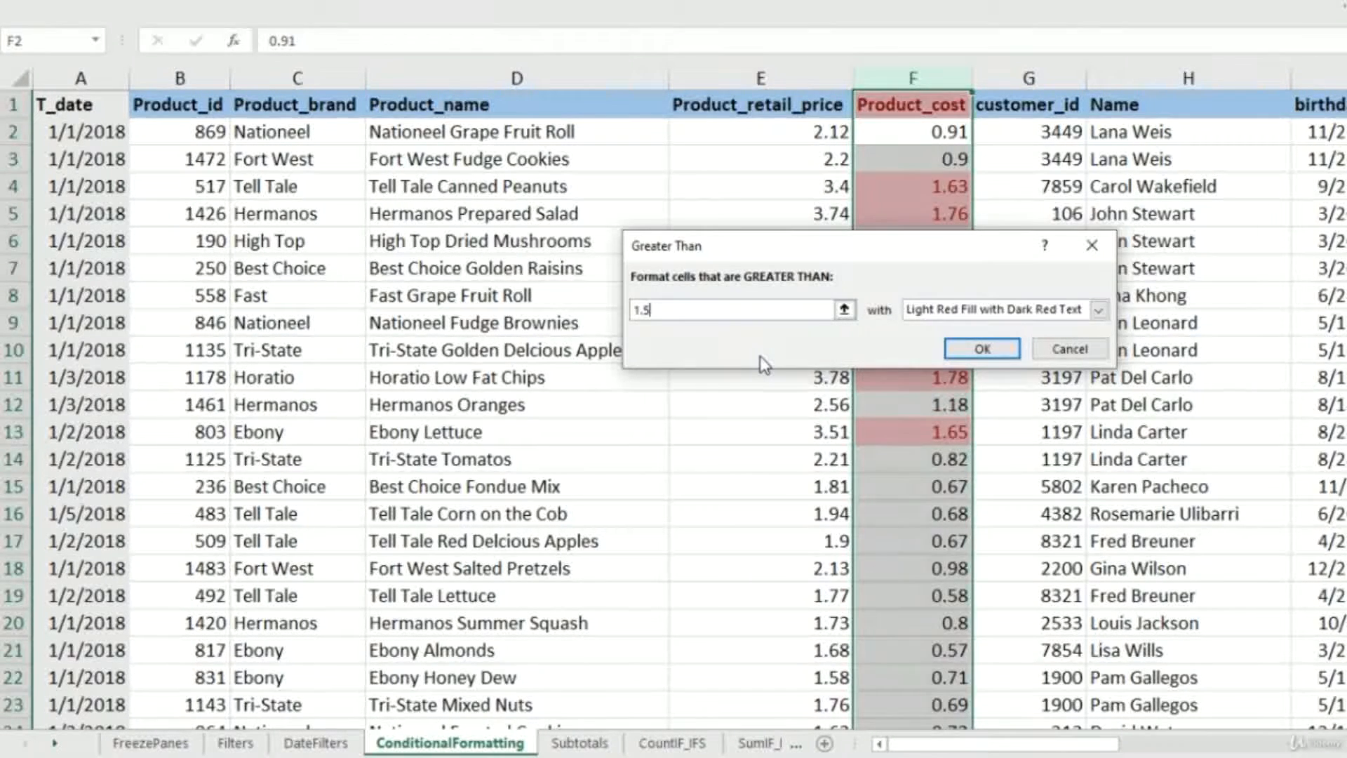
{"action": "left_click", "coordinate": [983, 349]}
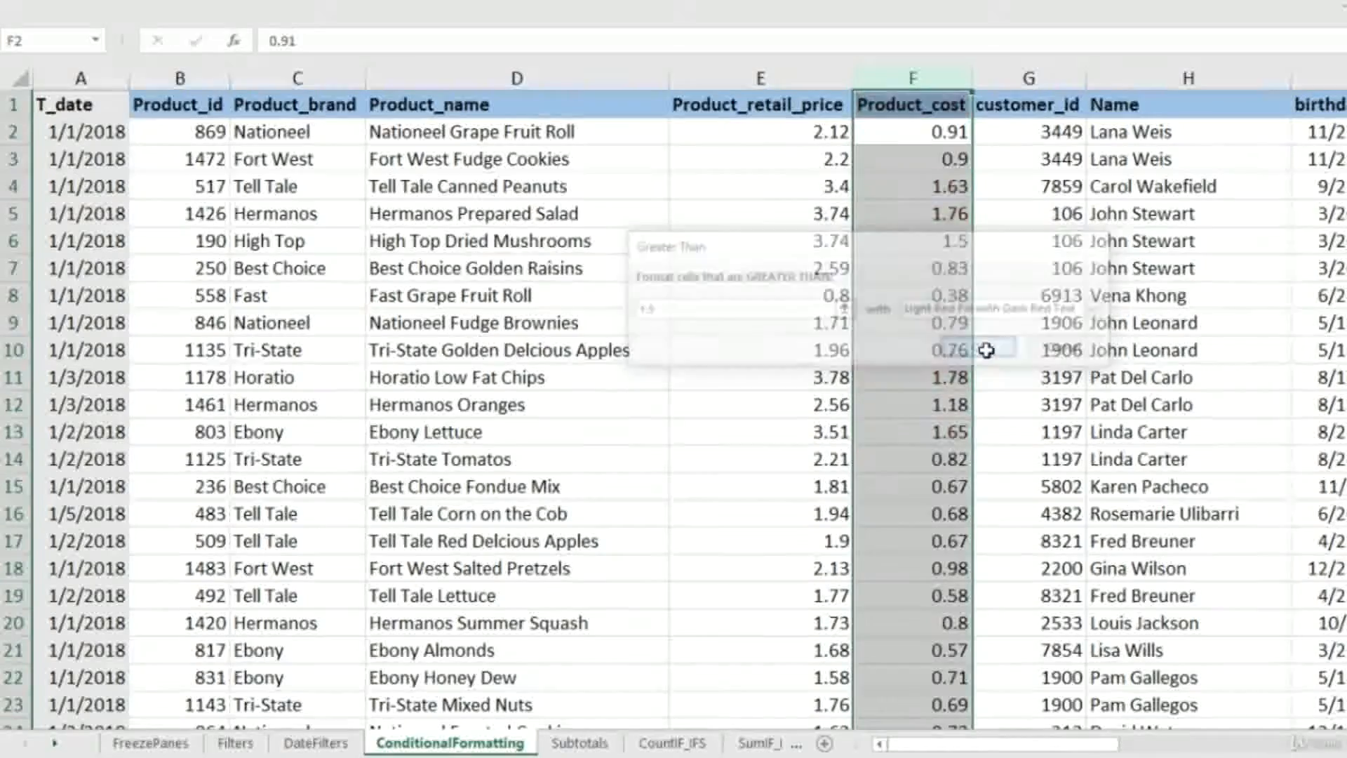
{"action": "left_click", "coordinate": [941, 259]}
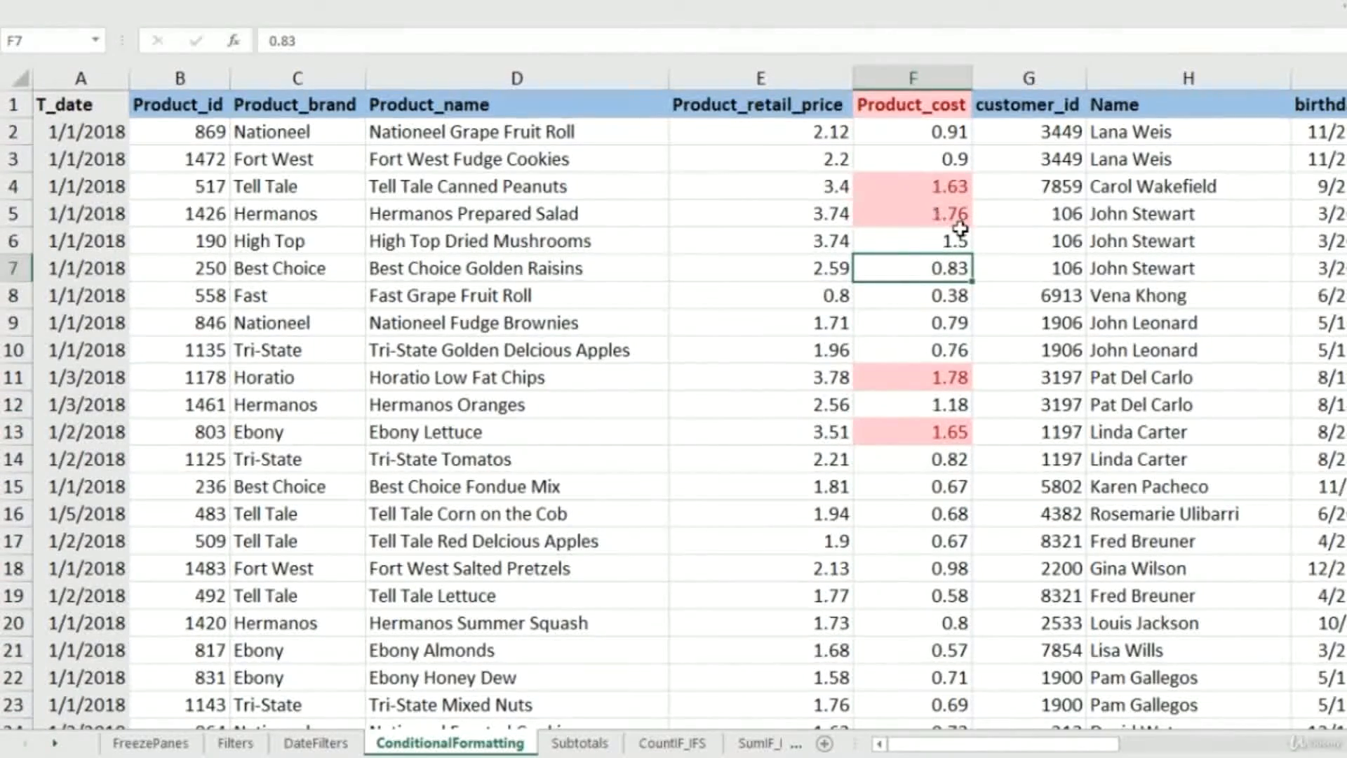
Review the red-highlighted costs down the Product_cost column, and return to the T_date header cell
{"action": "scroll", "coordinate": [962, 225], "scroll_direction": "down", "scroll_amount": 1}
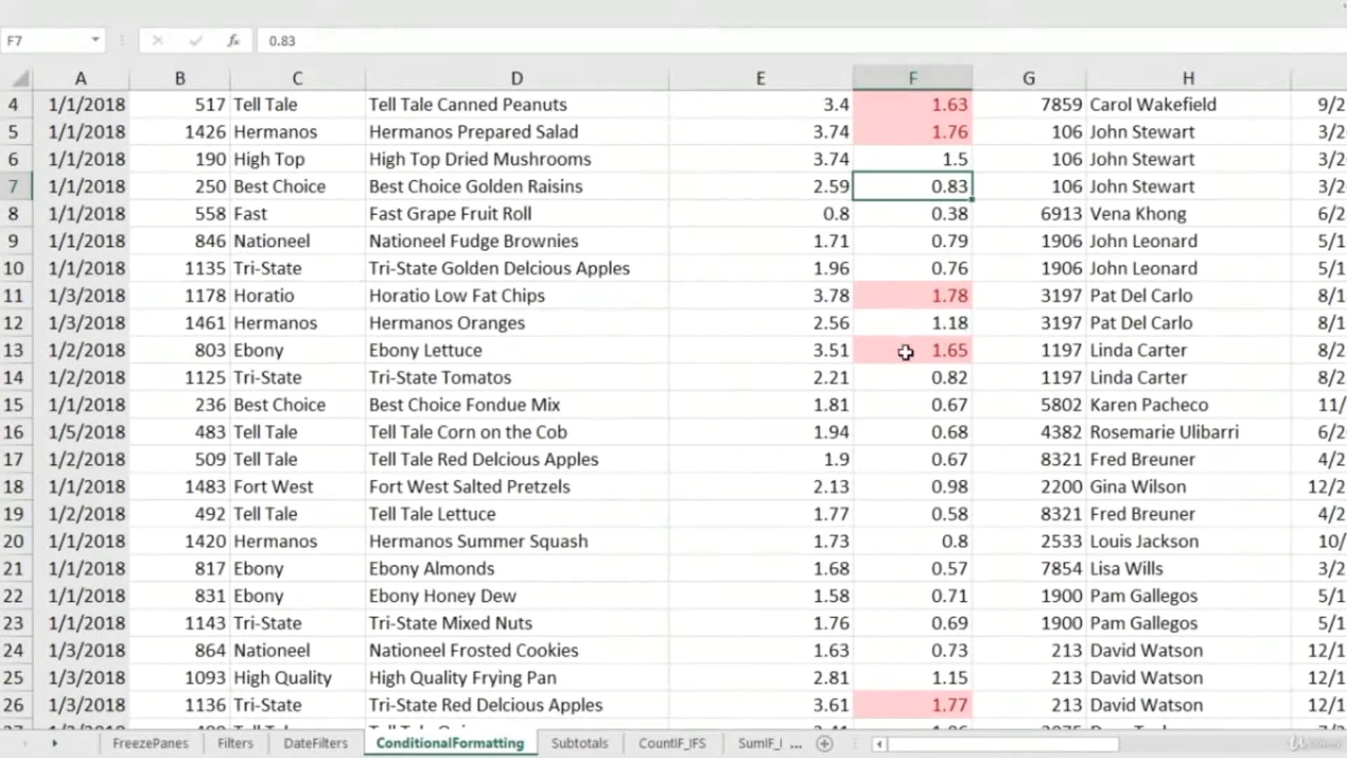
{"action": "scroll", "coordinate": [905, 491], "scroll_direction": "down", "scroll_amount": 4}
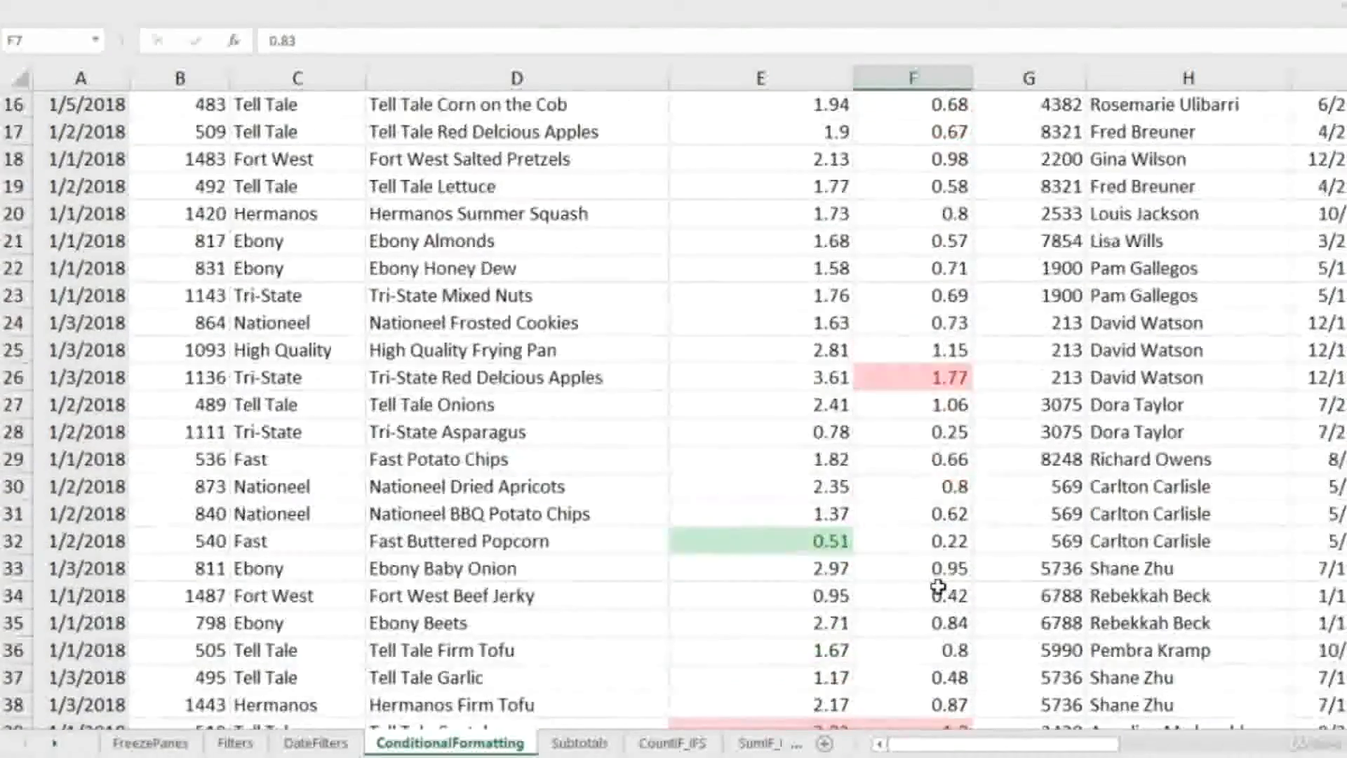
{"action": "scroll", "coordinate": [939, 588], "scroll_direction": "down", "scroll_amount": 5}
{"action": "scroll", "coordinate": [920, 365], "scroll_direction": "down", "scroll_amount": 4}
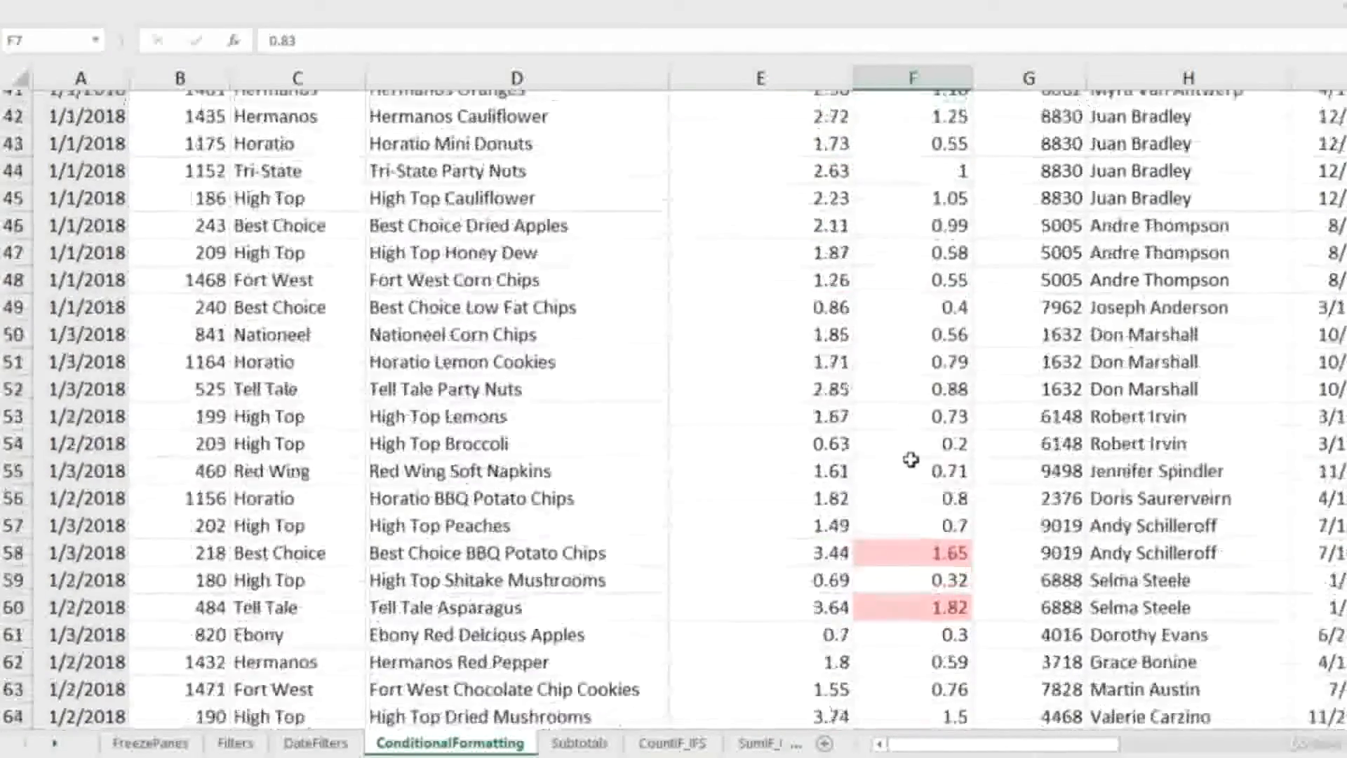
{"action": "scroll", "coordinate": [920, 442], "scroll_direction": "down", "scroll_amount": 2}
{"action": "scroll", "coordinate": [948, 484], "scroll_direction": "down", "scroll_amount": 2}
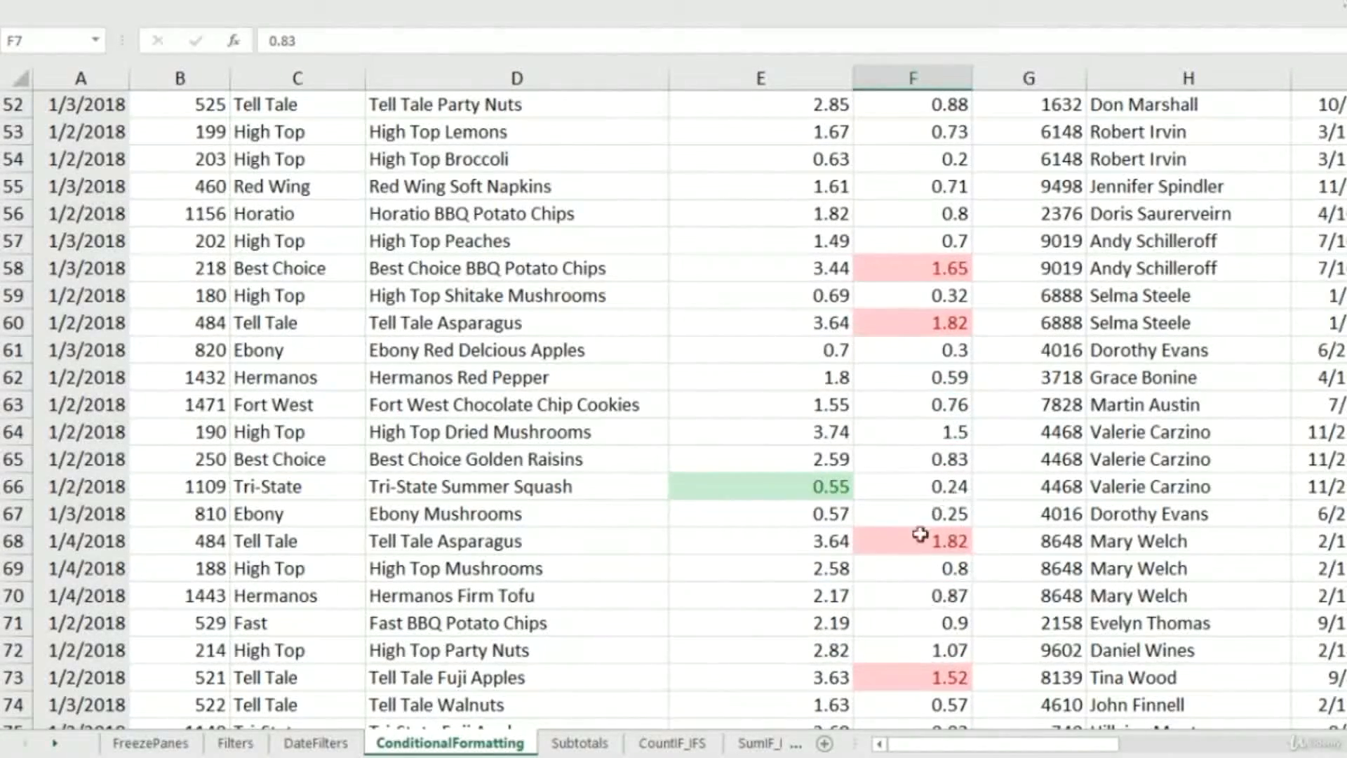
{"action": "scroll", "coordinate": [940, 615], "scroll_direction": "down", "scroll_amount": 3}
{"action": "left_click", "coordinate": [956, 570]}
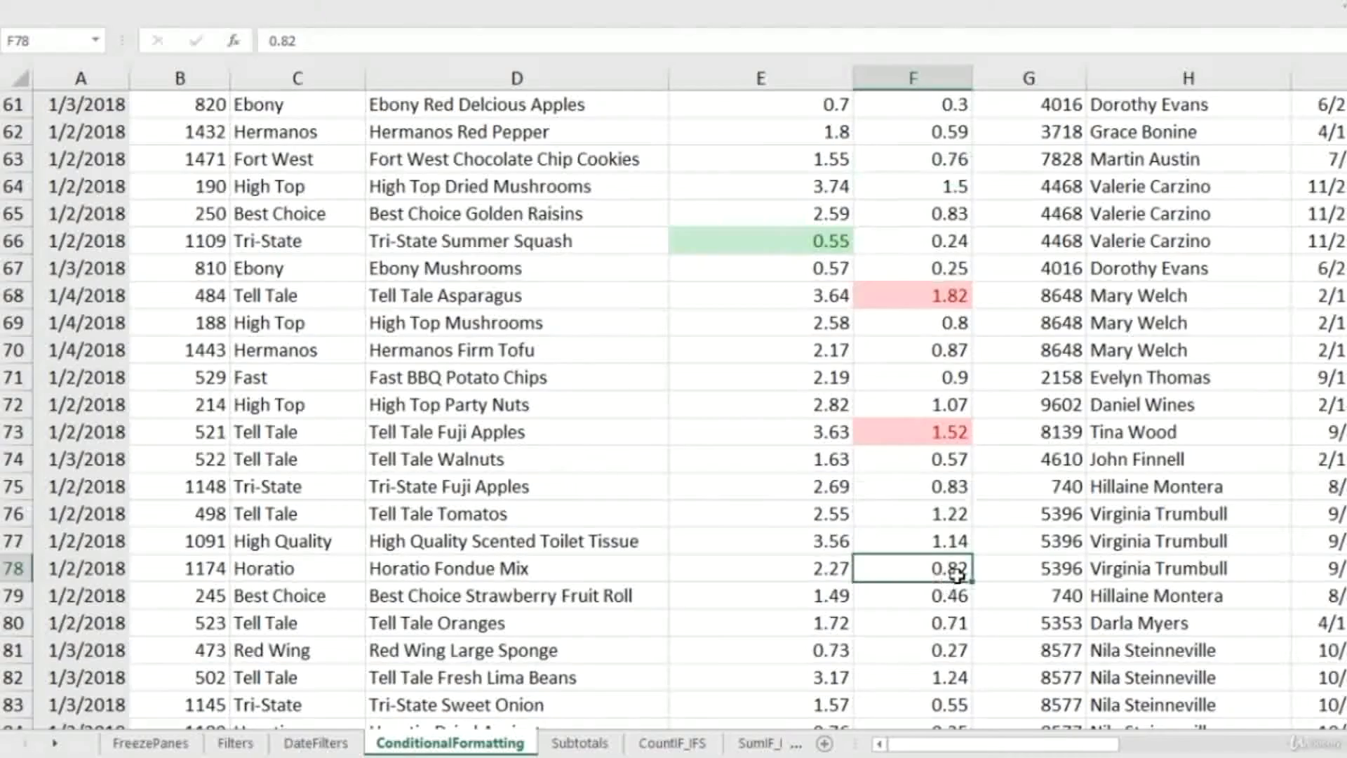
{"action": "key", "text": "Up"}
{"action": "key", "text": "ctrl+Up"}
{"action": "key", "text": "ctrl+Left"}
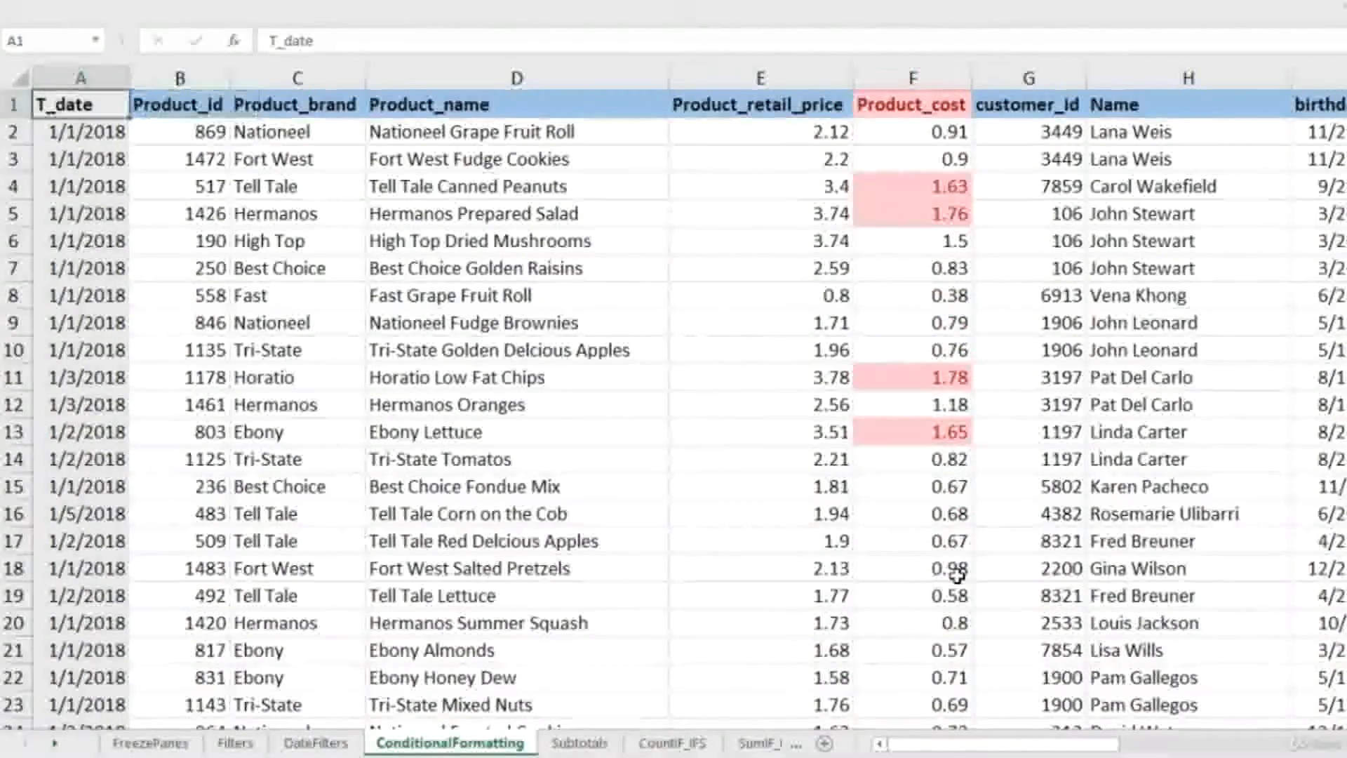
Clear the conditional formatting rules from the Product_retail_price and Product_cost columns only
{"action": "key", "text": "Down"}
{"action": "key", "text": "Right"}
{"action": "key", "text": "Right"}
{"action": "key", "text": "Right"}
{"action": "key", "text": "Right"}
{"action": "key", "text": "ctrl+shift+Down"}
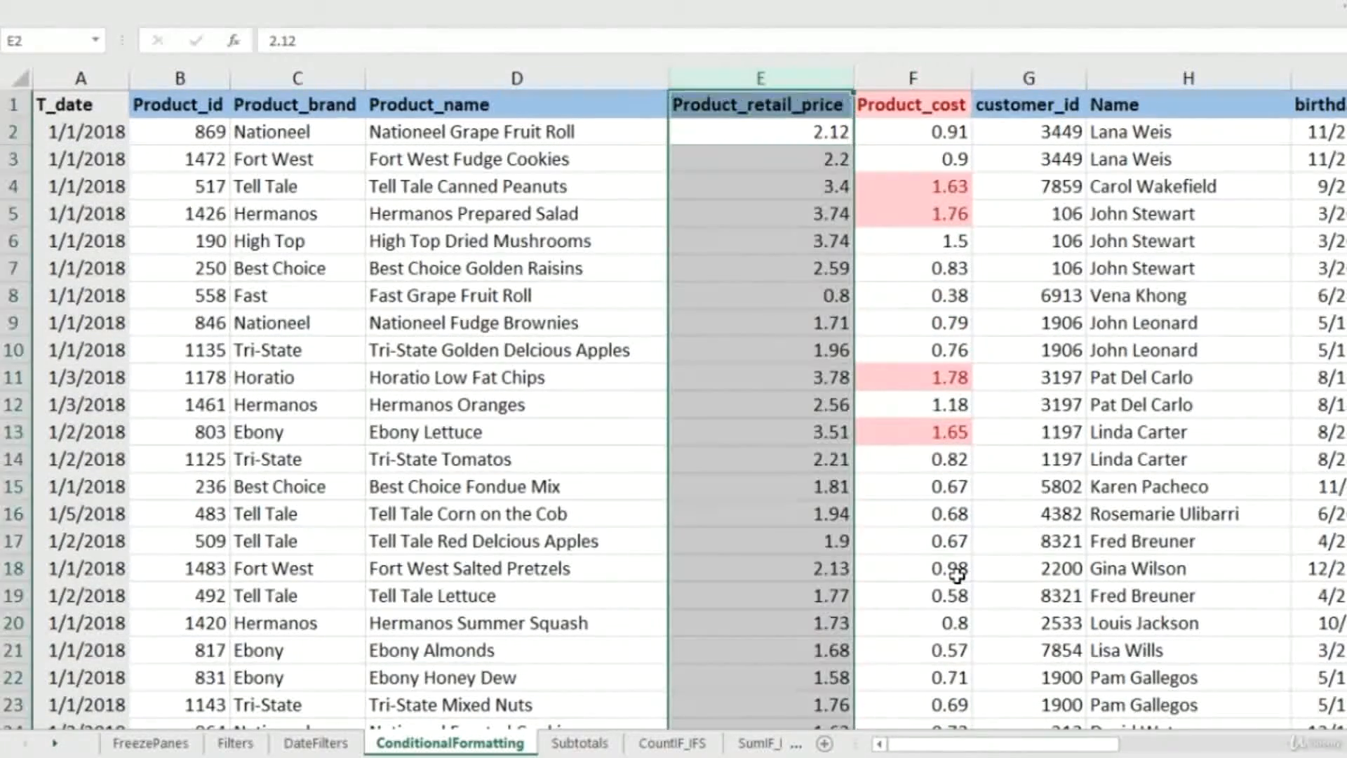
{"action": "key", "text": "shift+Right"}
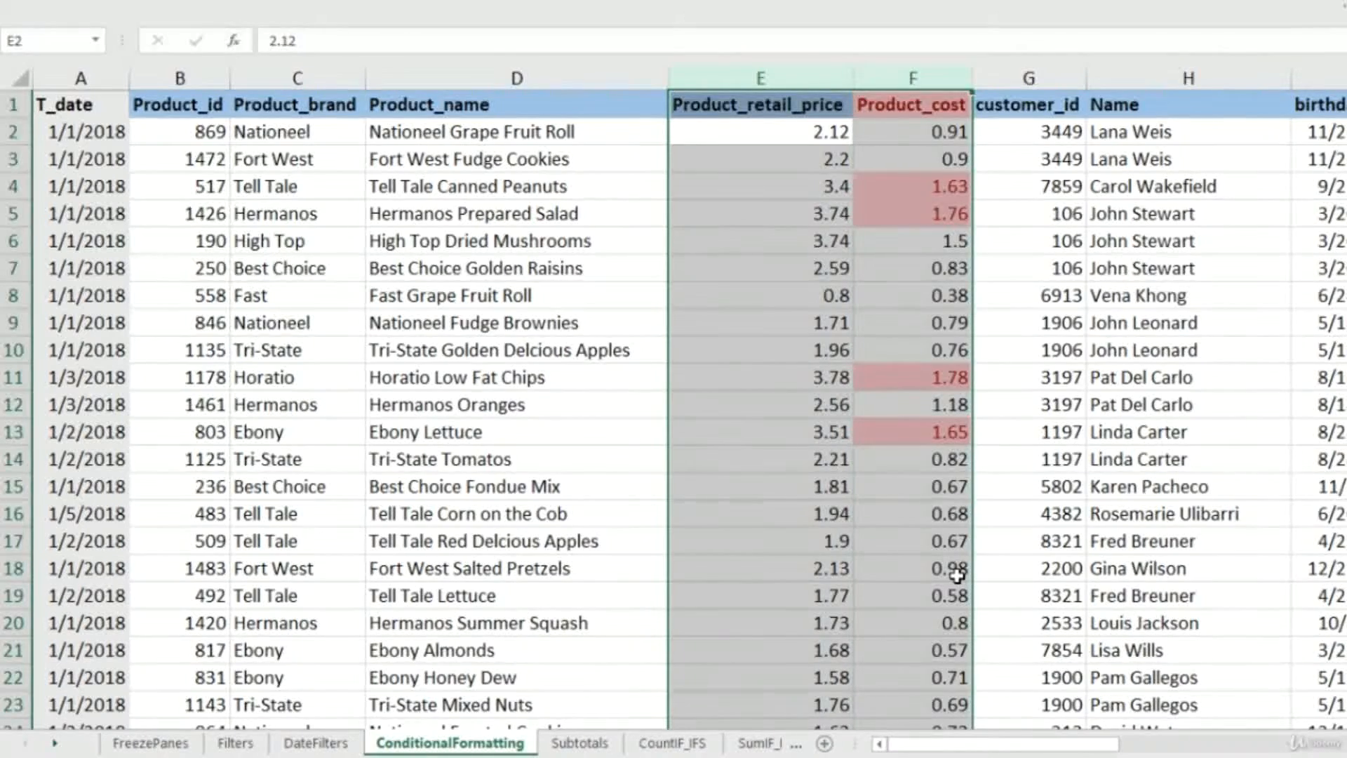
{"action": "left_click", "coordinate": [878, 104]}
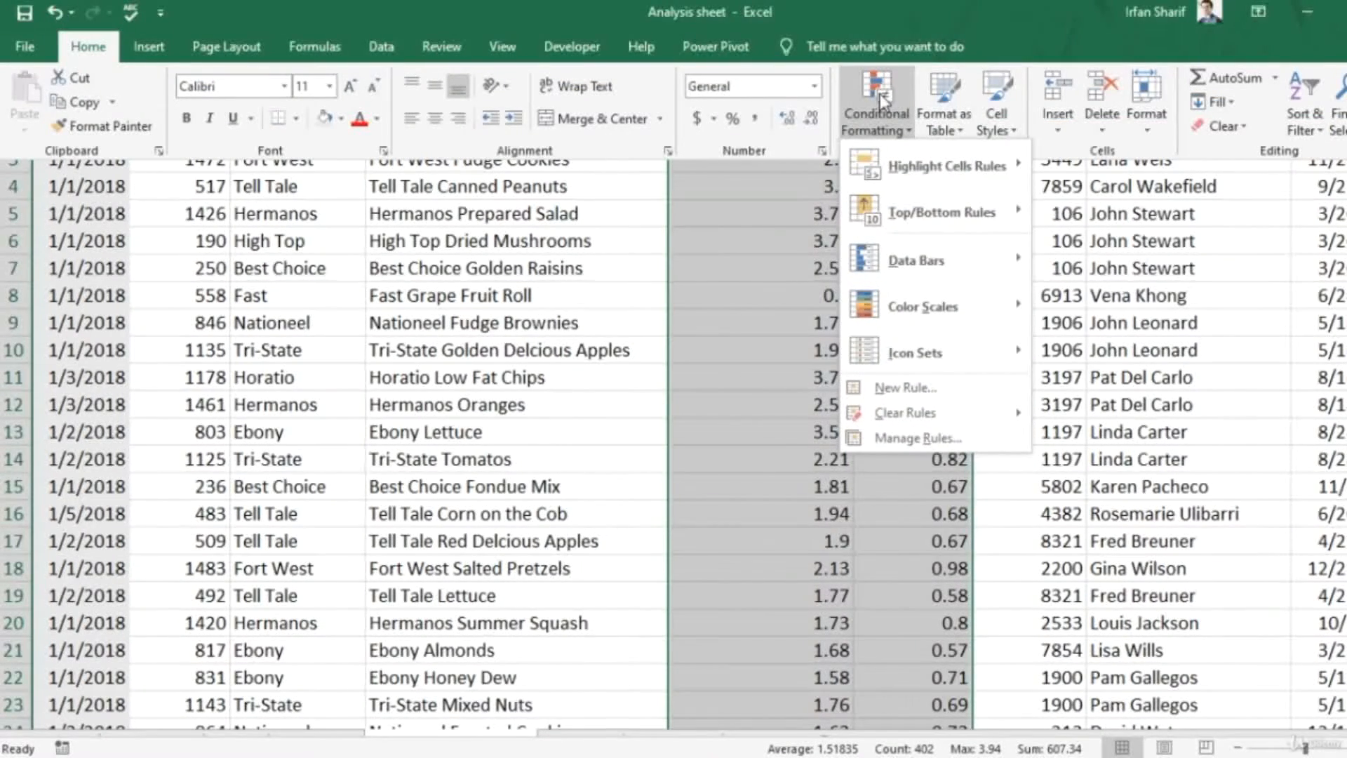
{"action": "mouse_move", "coordinate": [959, 411]}
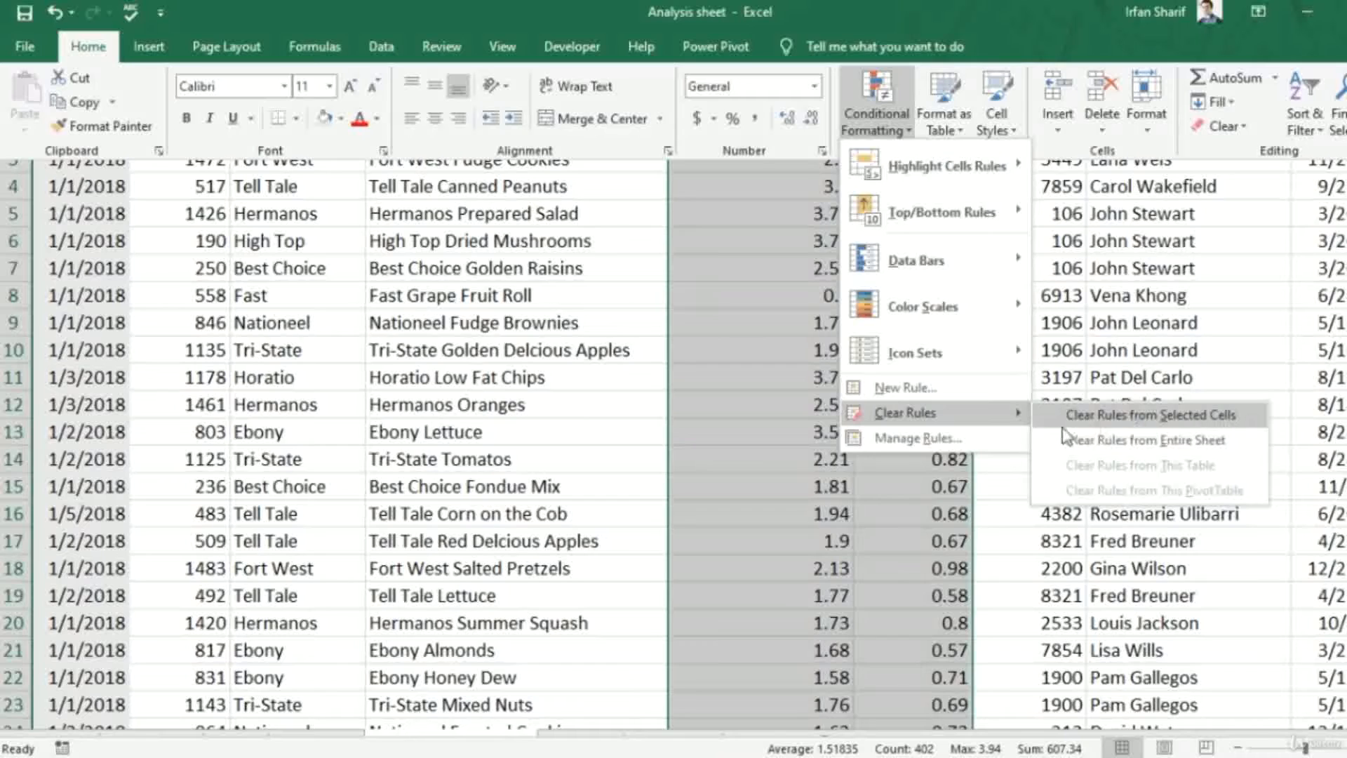
{"action": "left_click", "coordinate": [1146, 419]}
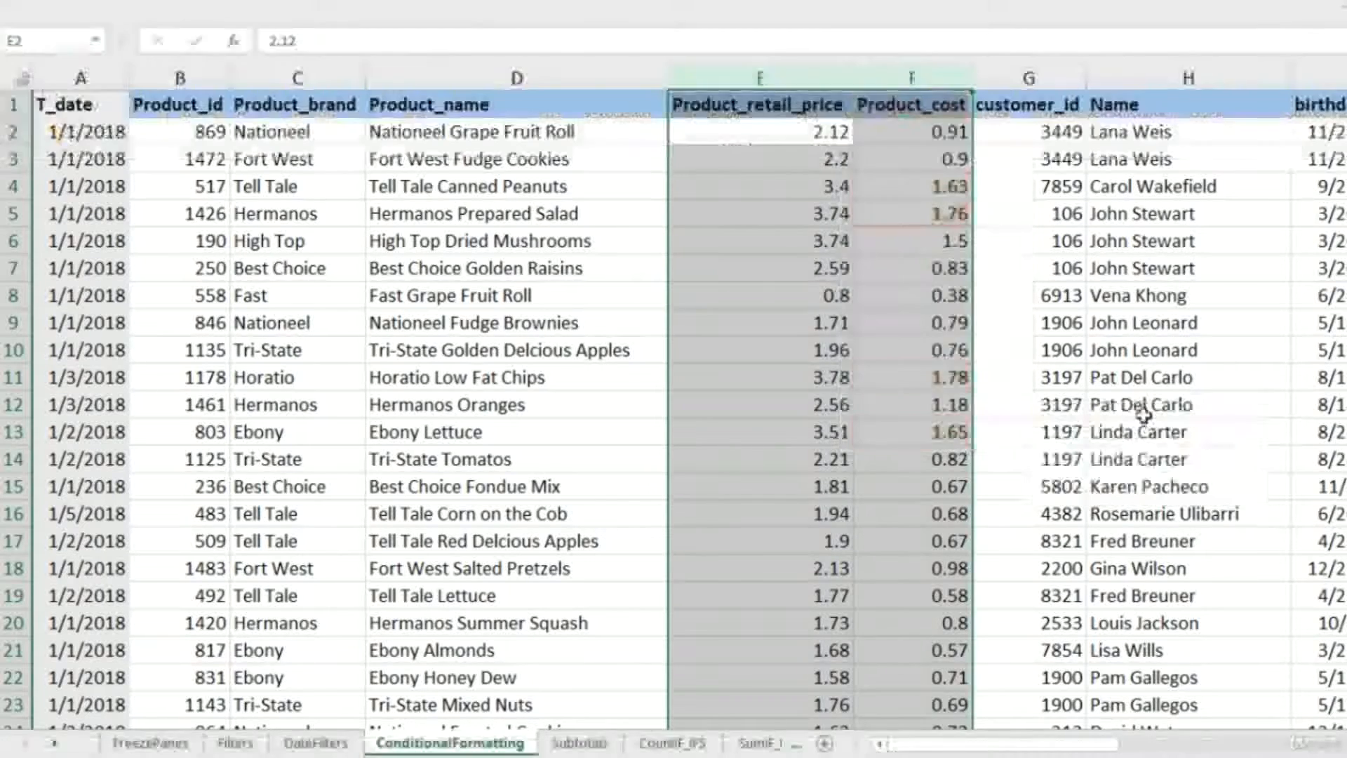
{"action": "left_click_drag", "start_coordinate": [919, 426], "coordinate": [934, 410]}
Apply blue Gradient Fill data bars to the whole Product_retail_price column
{"action": "left_click", "coordinate": [730, 169]}
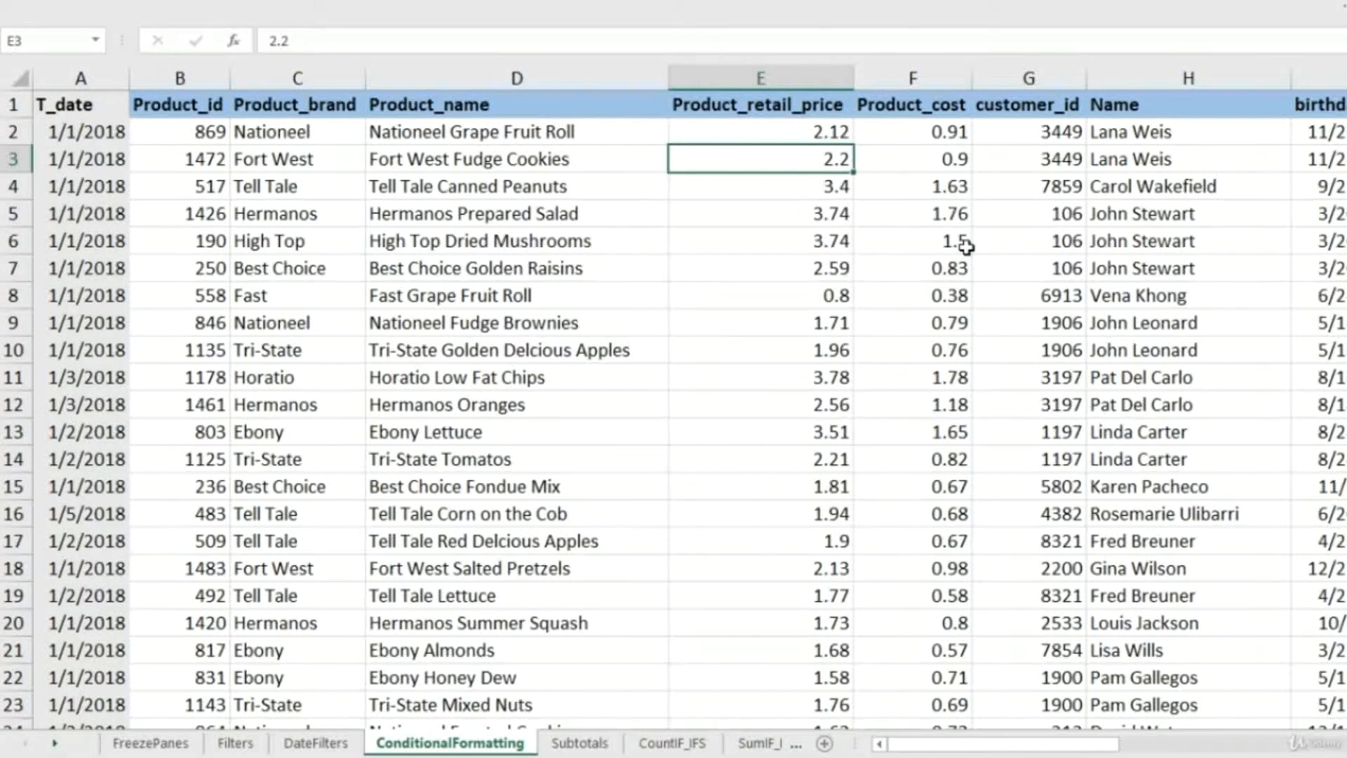
{"action": "key", "text": "ctrl+space"}
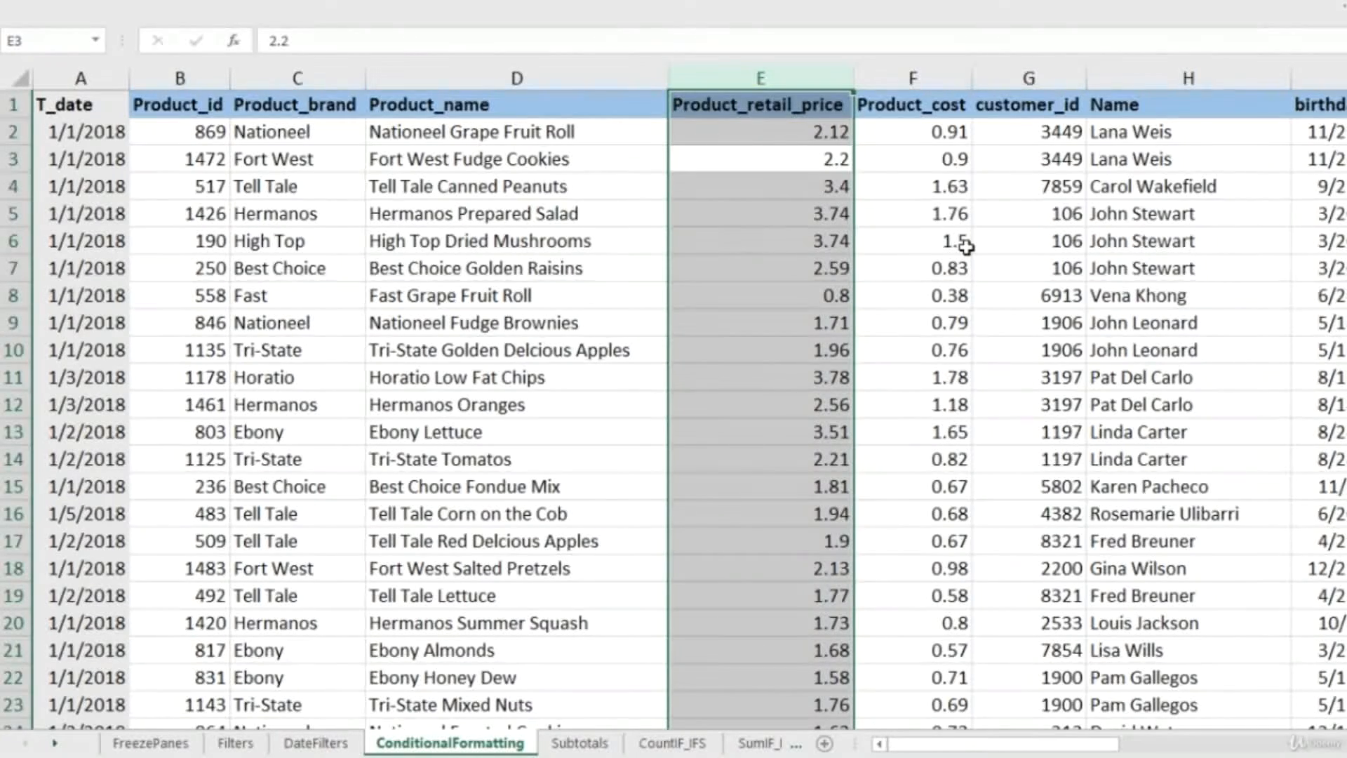
{"action": "left_click", "coordinate": [916, 16]}
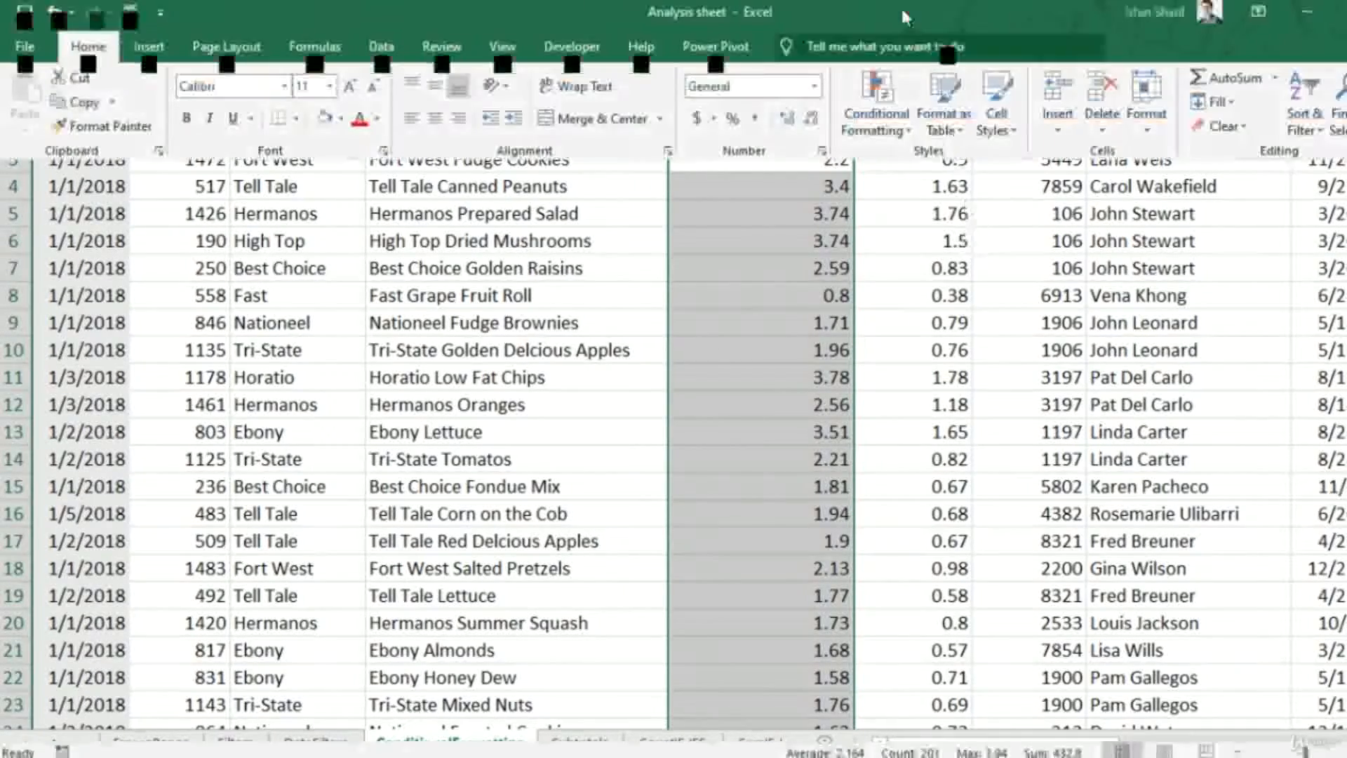
{"action": "left_click", "coordinate": [906, 133]}
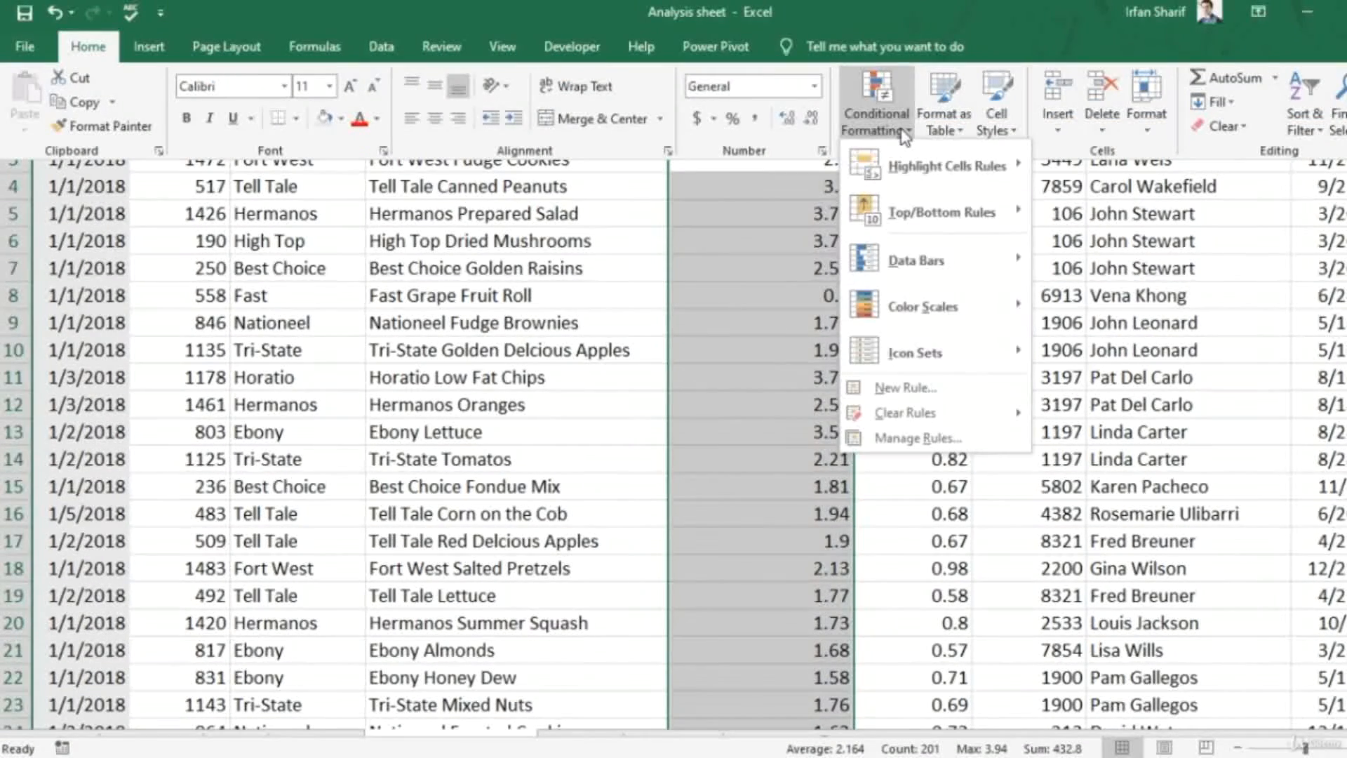
{"action": "mouse_move", "coordinate": [925, 259]}
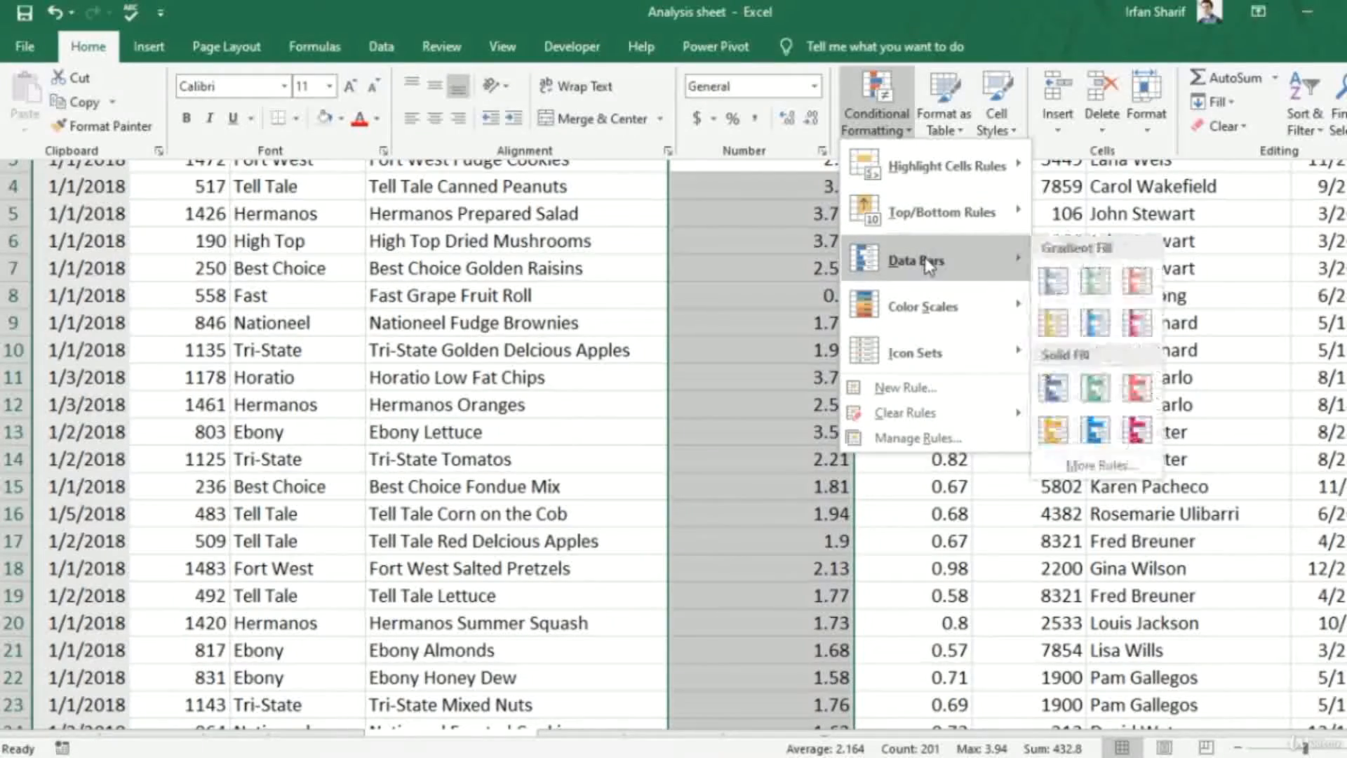
{"action": "left_click", "coordinate": [1053, 281]}
{"action": "left_click", "coordinate": [695, 323]}
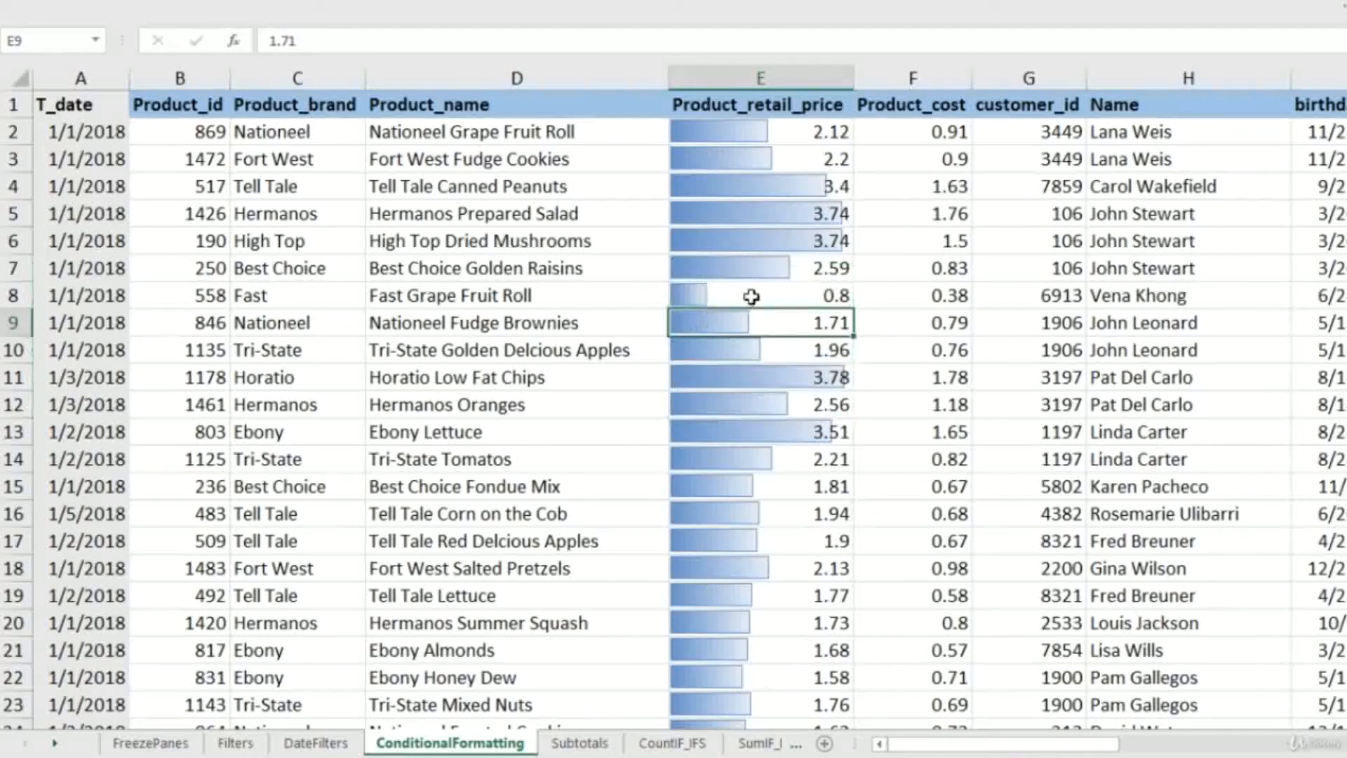
Examine the data bars down the Product_retail_price column against their prices, and return to the column header
{"action": "scroll", "coordinate": [779, 287], "scroll_direction": "down", "scroll_amount": 5}
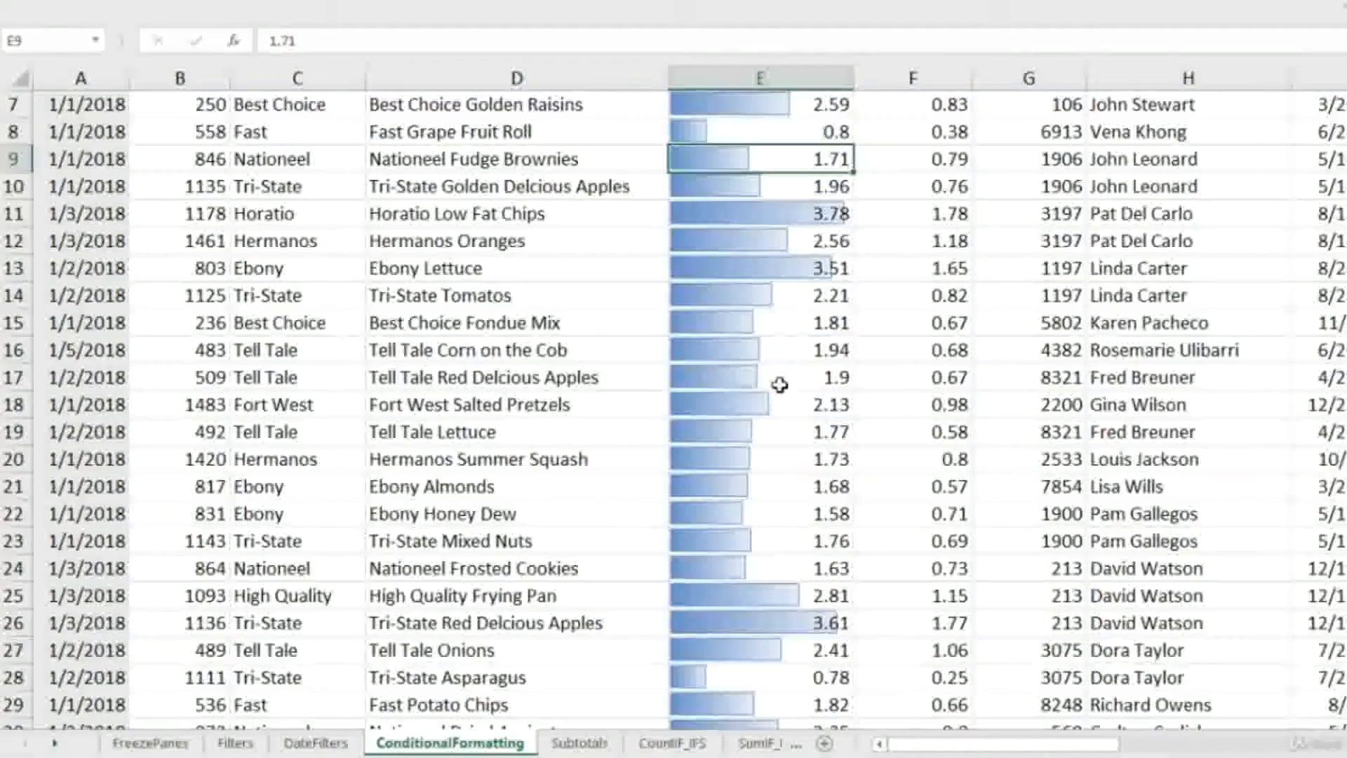
{"action": "scroll", "coordinate": [791, 414], "scroll_direction": "down", "scroll_amount": 5}
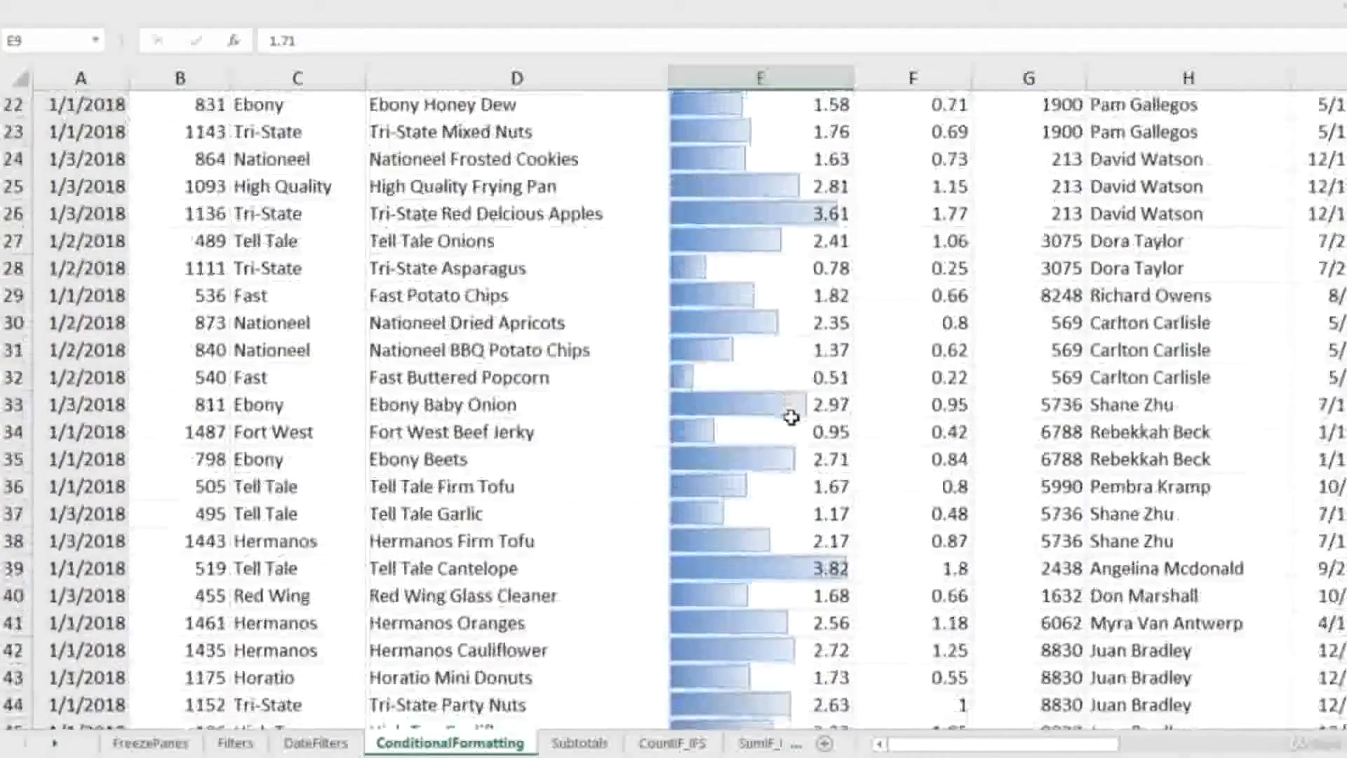
{"action": "scroll", "coordinate": [792, 419], "scroll_direction": "down", "scroll_amount": 3}
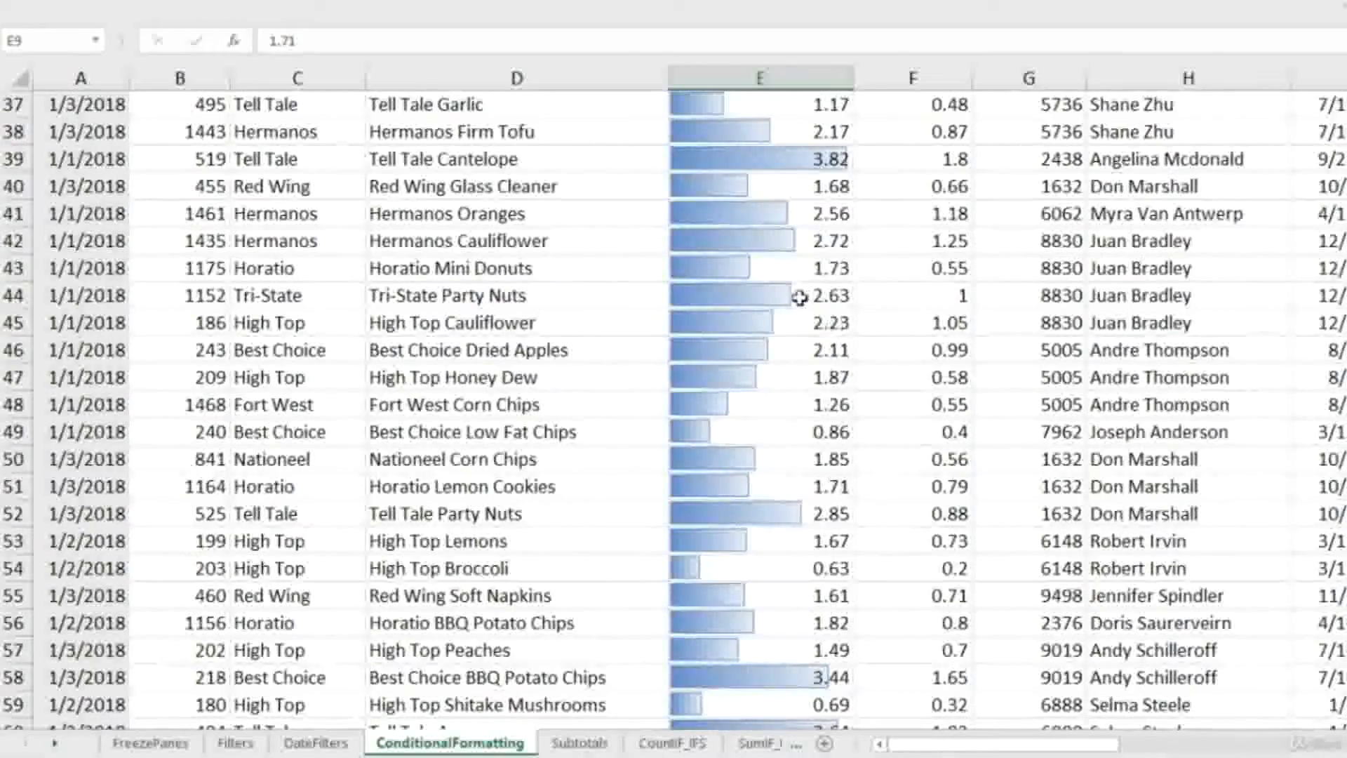
{"action": "scroll", "coordinate": [798, 315], "scroll_direction": "down", "scroll_amount": 2}
{"action": "scroll", "coordinate": [784, 411], "scroll_direction": "down", "scroll_amount": 5}
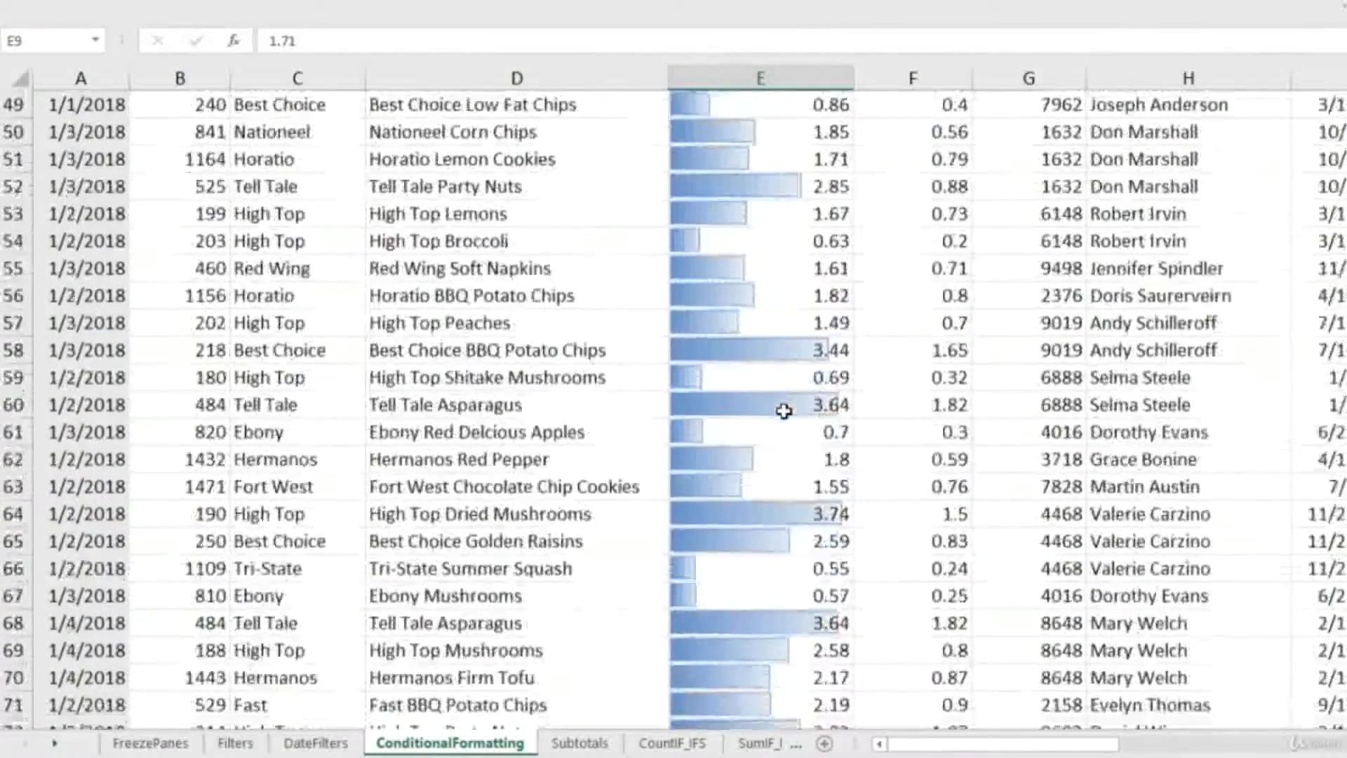
{"action": "scroll", "coordinate": [784, 479], "scroll_direction": "down", "scroll_amount": 2}
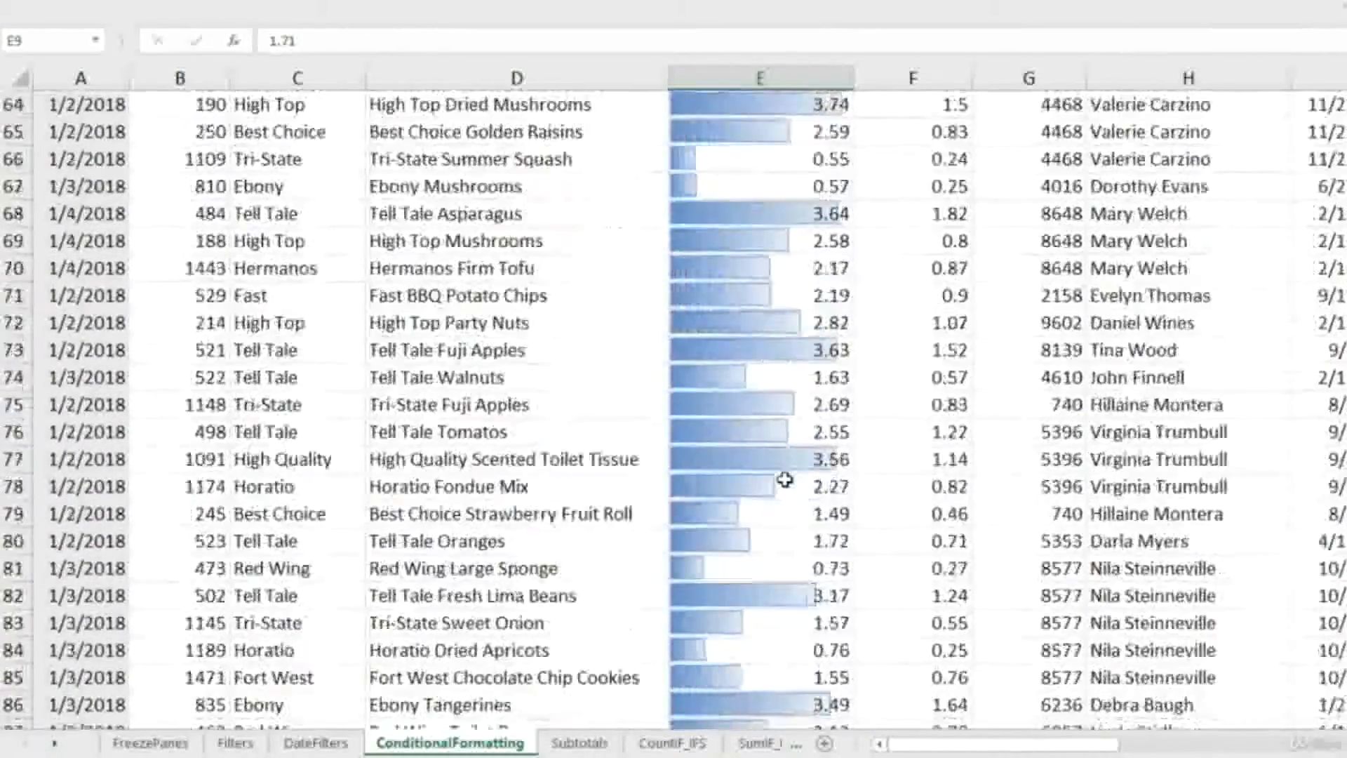
{"action": "scroll", "coordinate": [784, 479], "scroll_direction": "down", "scroll_amount": 2}
{"action": "scroll", "coordinate": [785, 480], "scroll_direction": "down", "scroll_amount": 9}
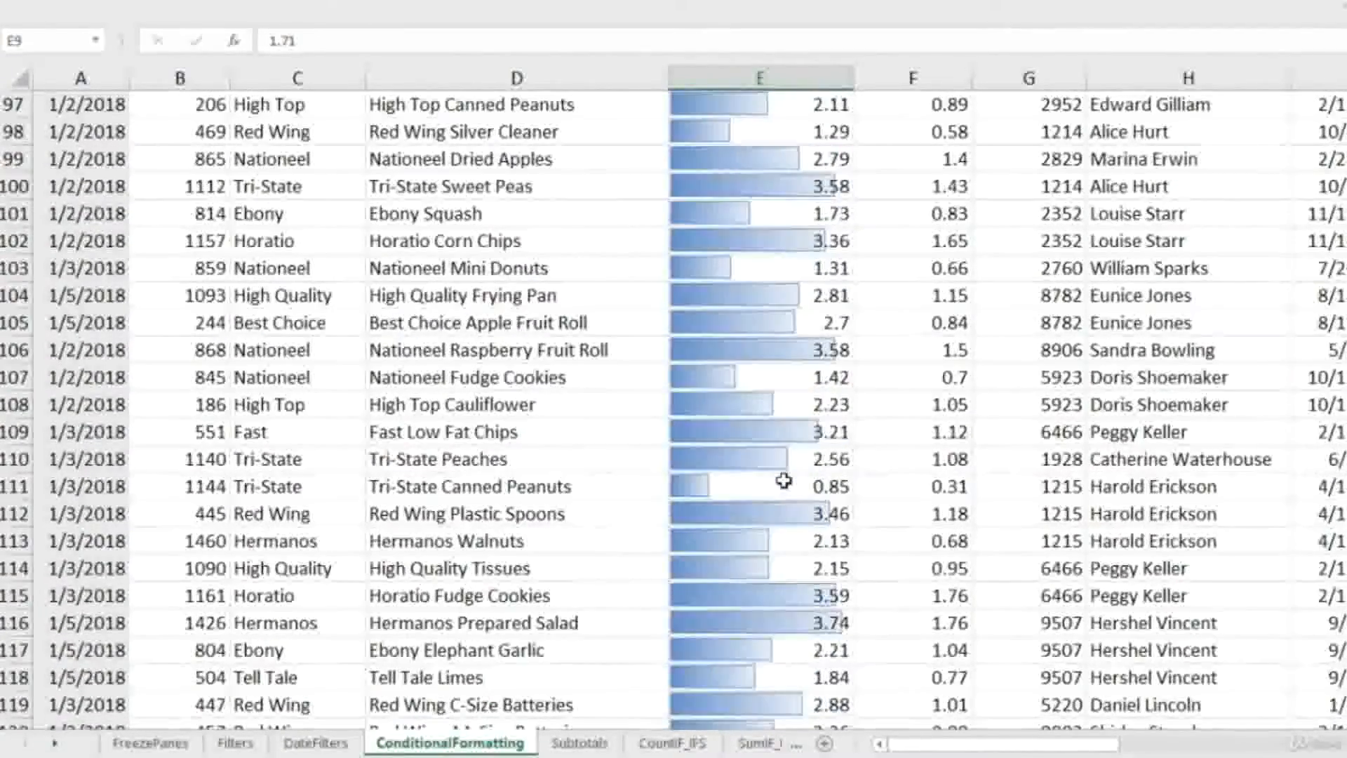
{"action": "scroll", "coordinate": [784, 481], "scroll_direction": "down", "scroll_amount": 3}
{"action": "scroll", "coordinate": [784, 482], "scroll_direction": "up", "scroll_amount": 20}
{"action": "scroll", "coordinate": [784, 480], "scroll_direction": "up", "scroll_amount": 9}
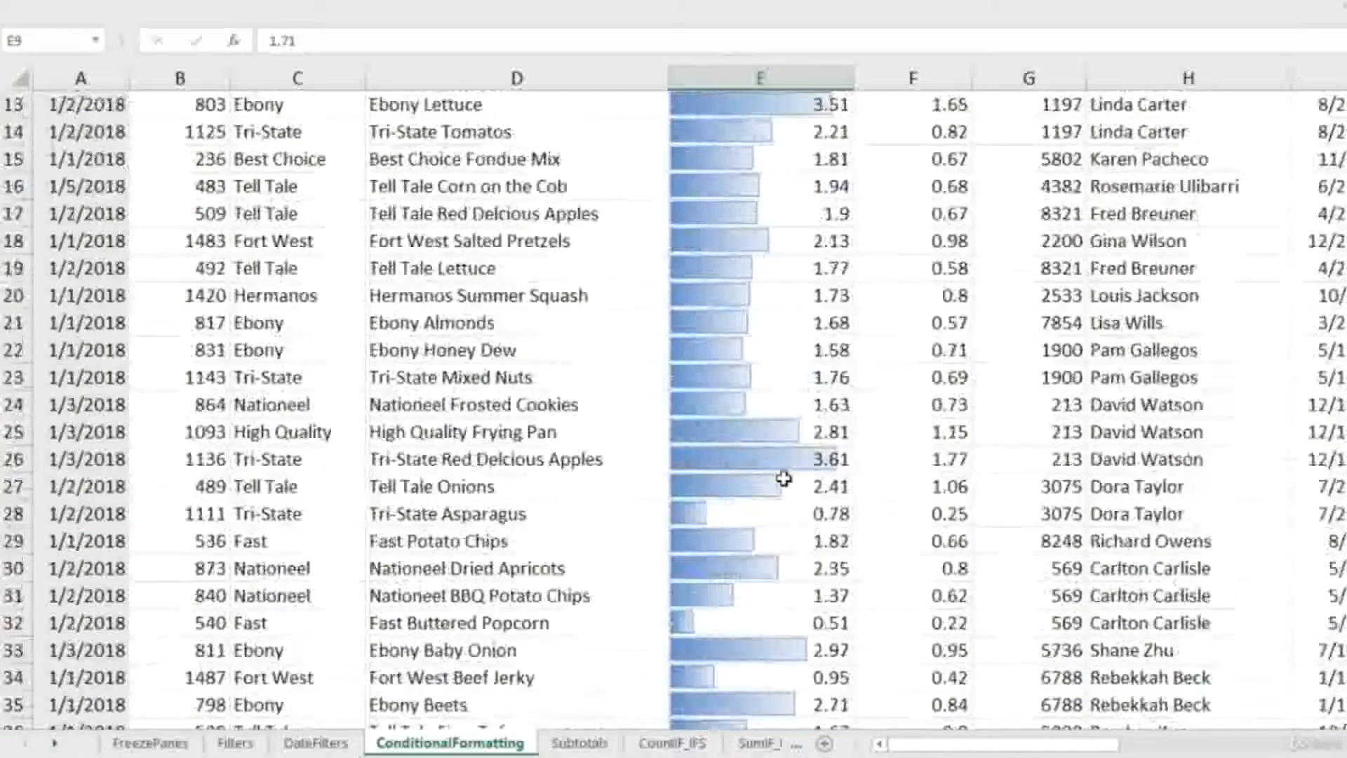
{"action": "key", "text": "ctrl+Up"}
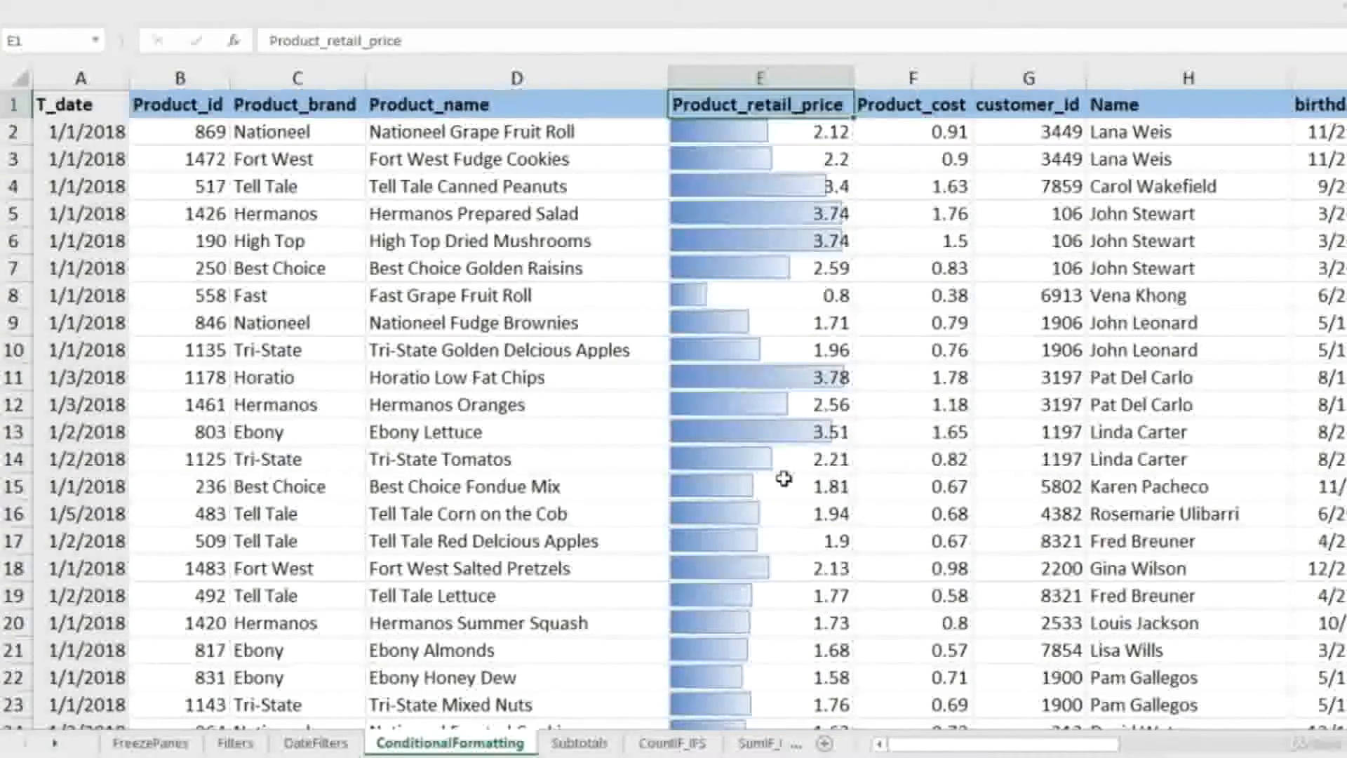
Apply the Green-Yellow-Red color scale to the Product_retail_price values on top of the data bars
{"action": "key", "text": "ctrl+shift+Down"}
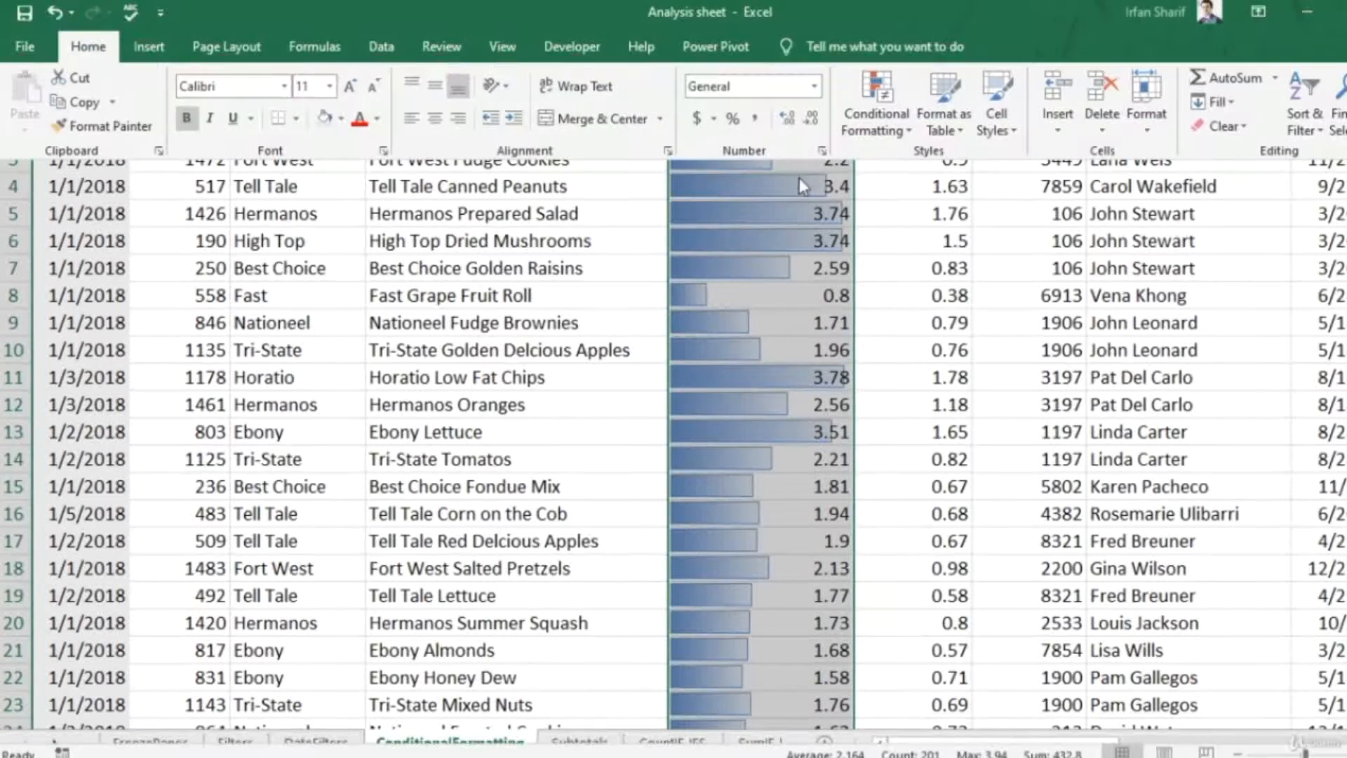
{"action": "left_click", "coordinate": [876, 113]}
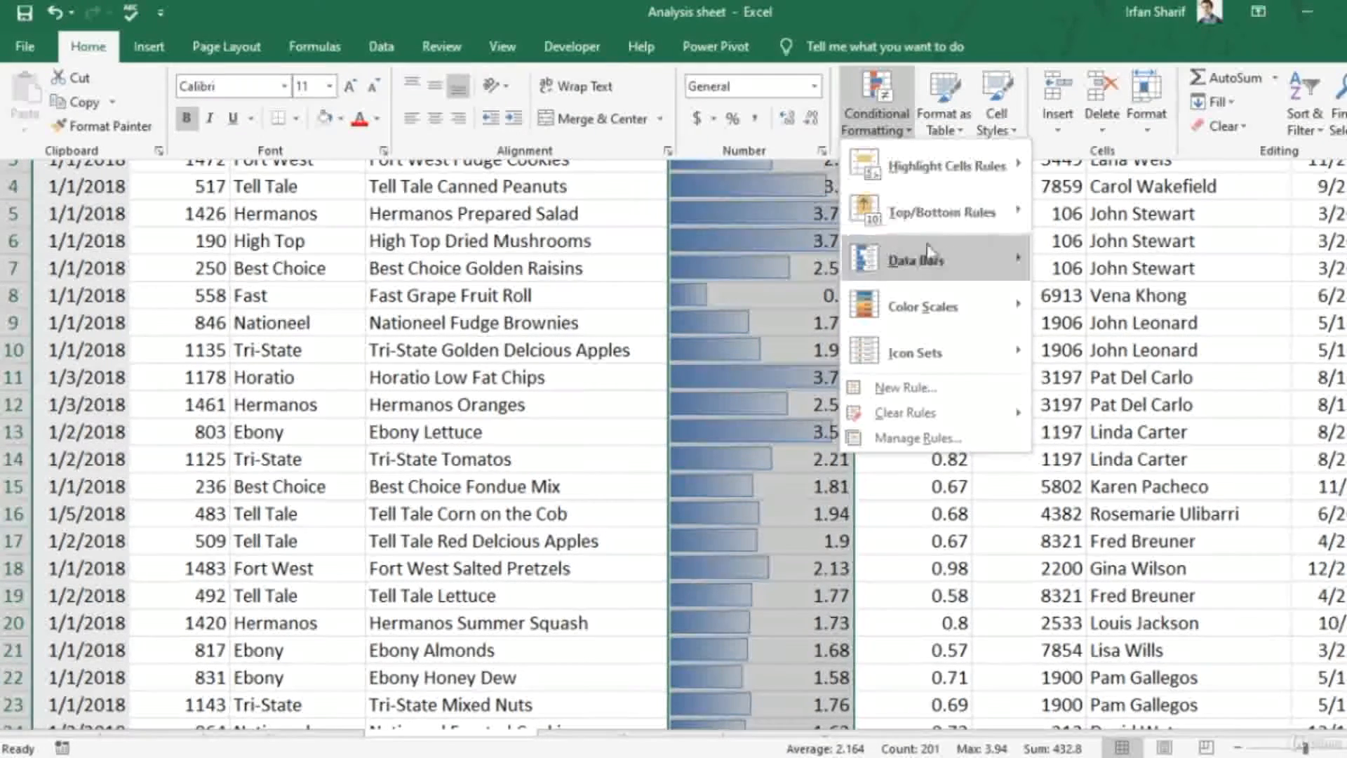
{"action": "mouse_move", "coordinate": [955, 316]}
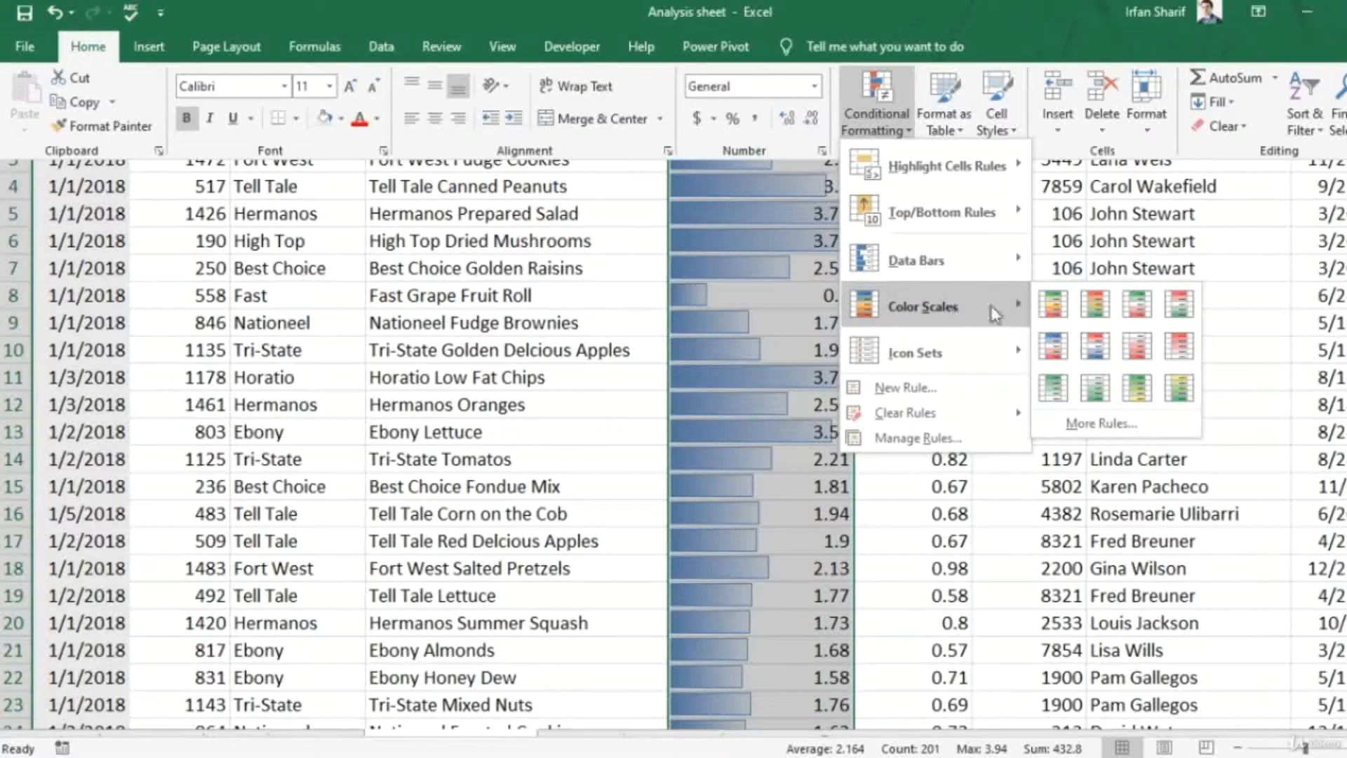
{"action": "left_click", "coordinate": [1052, 304]}
{"action": "left_click", "coordinate": [846, 325]}
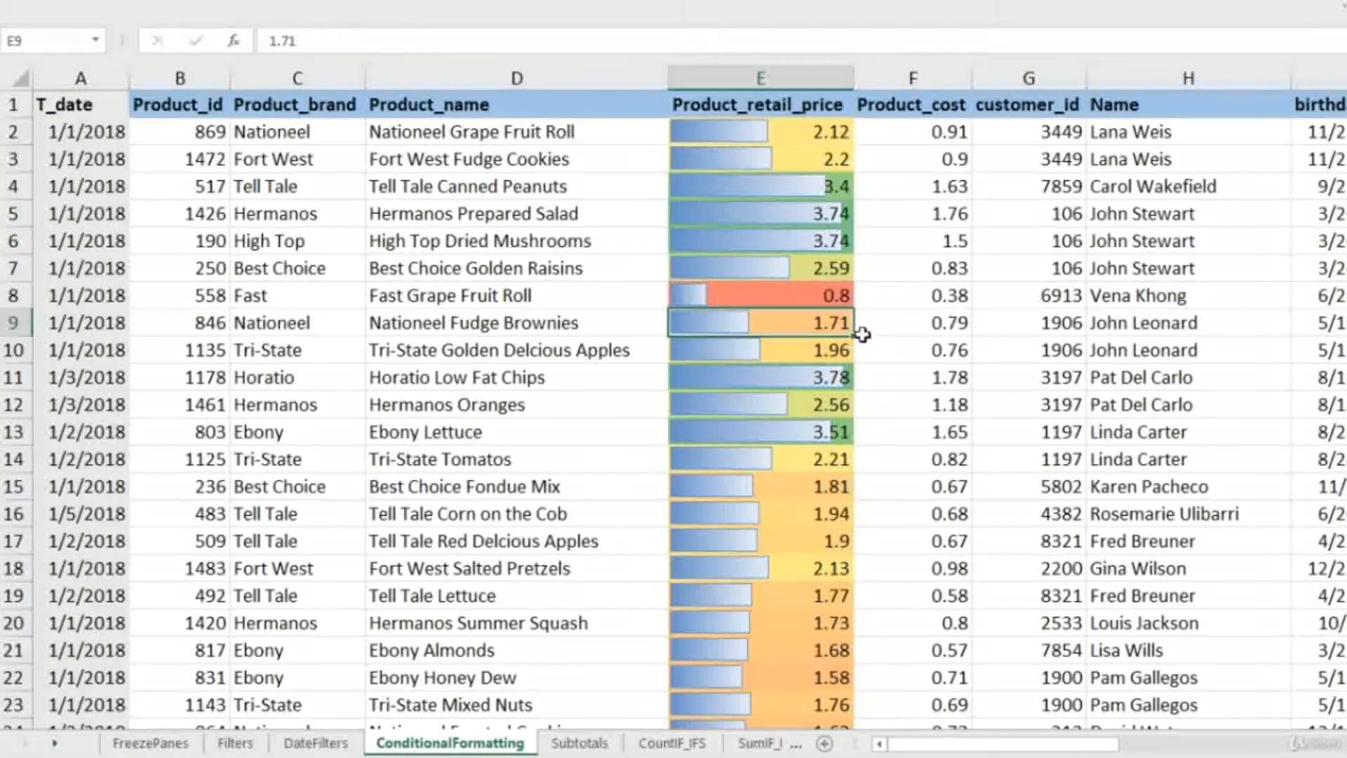
Clear the data bars and the color scale from the Product_retail_price column only
{"action": "left_click", "coordinate": [818, 292]}
{"action": "key", "text": "ctrl+space"}
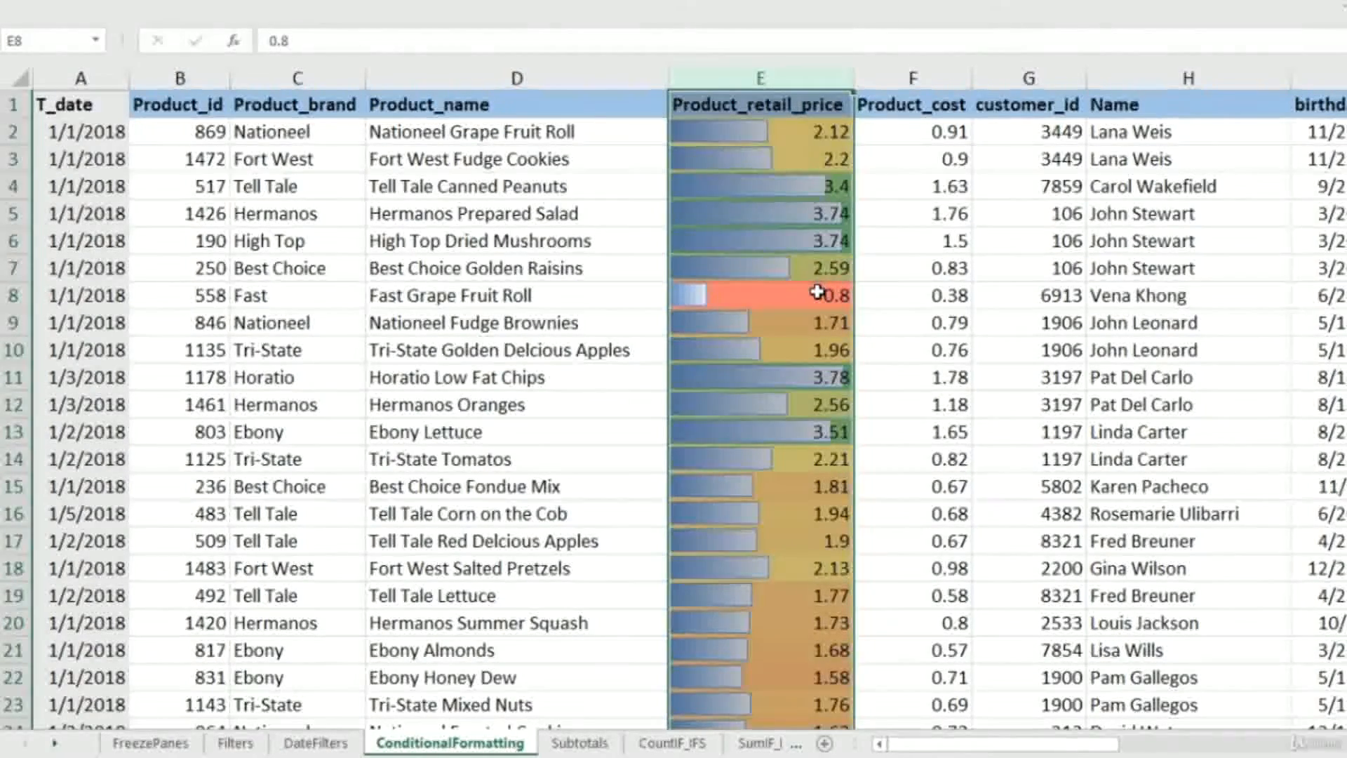
{"action": "left_click", "coordinate": [772, 10]}
{"action": "left_click", "coordinate": [865, 118]}
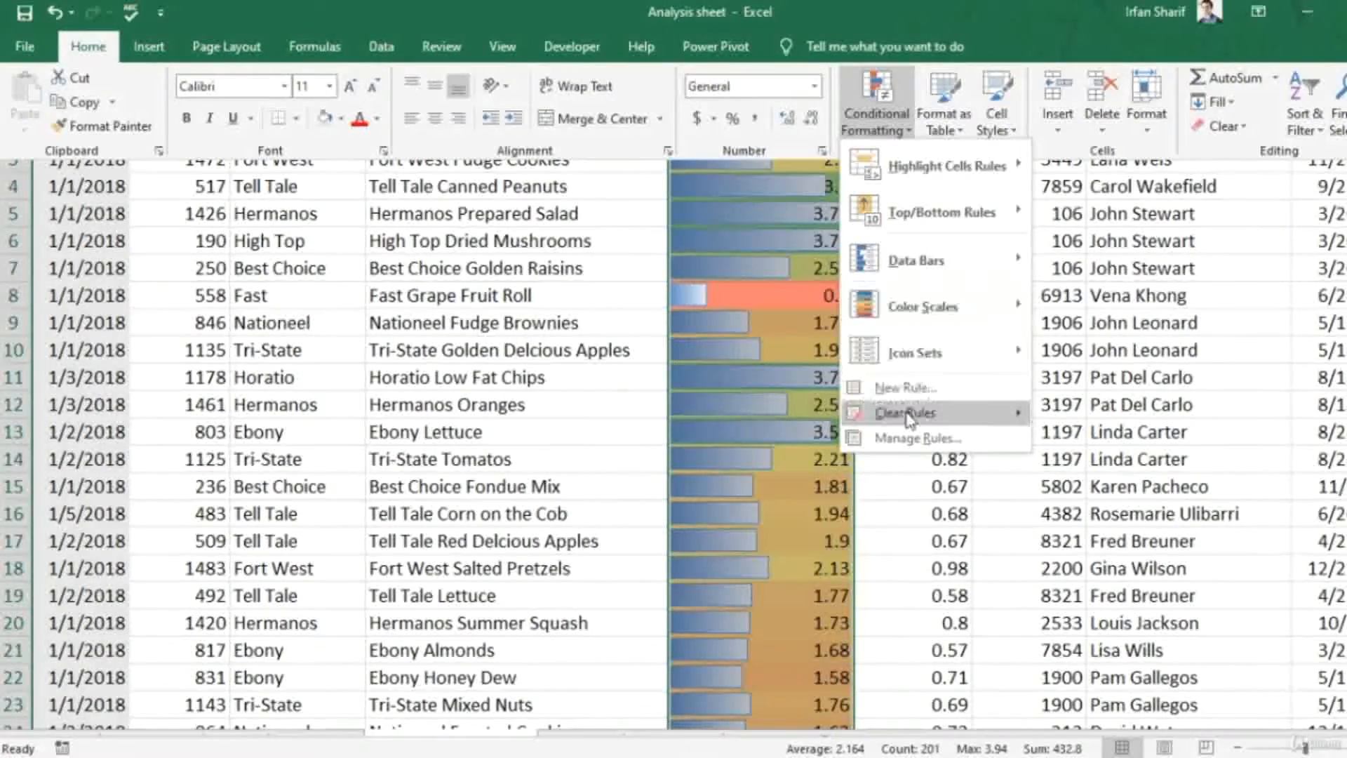
{"action": "mouse_move", "coordinate": [911, 419]}
{"action": "left_click", "coordinate": [1138, 420]}
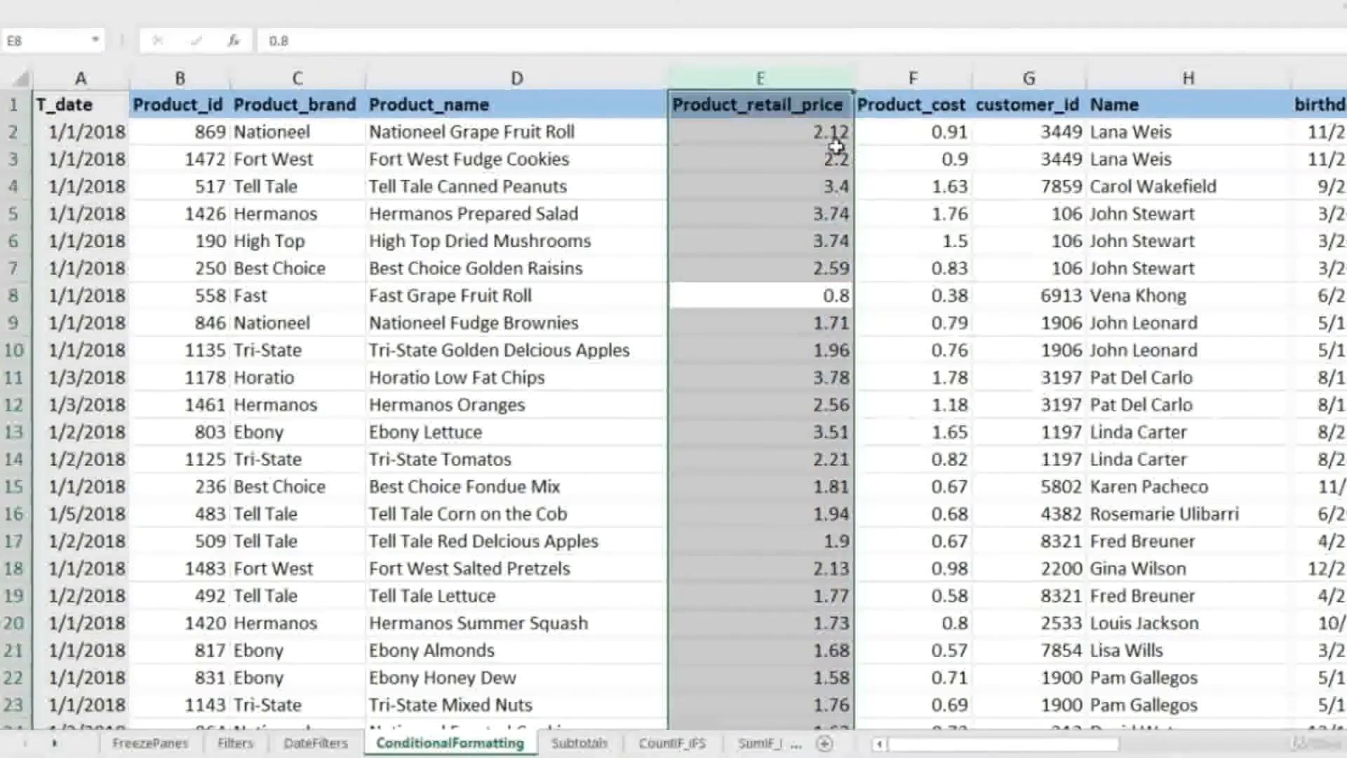
Apply the Red-White-Green color scale to the whole Product_retail_price column
{"action": "left_click", "coordinate": [837, 149]}
{"action": "key", "text": "ctrl+space"}
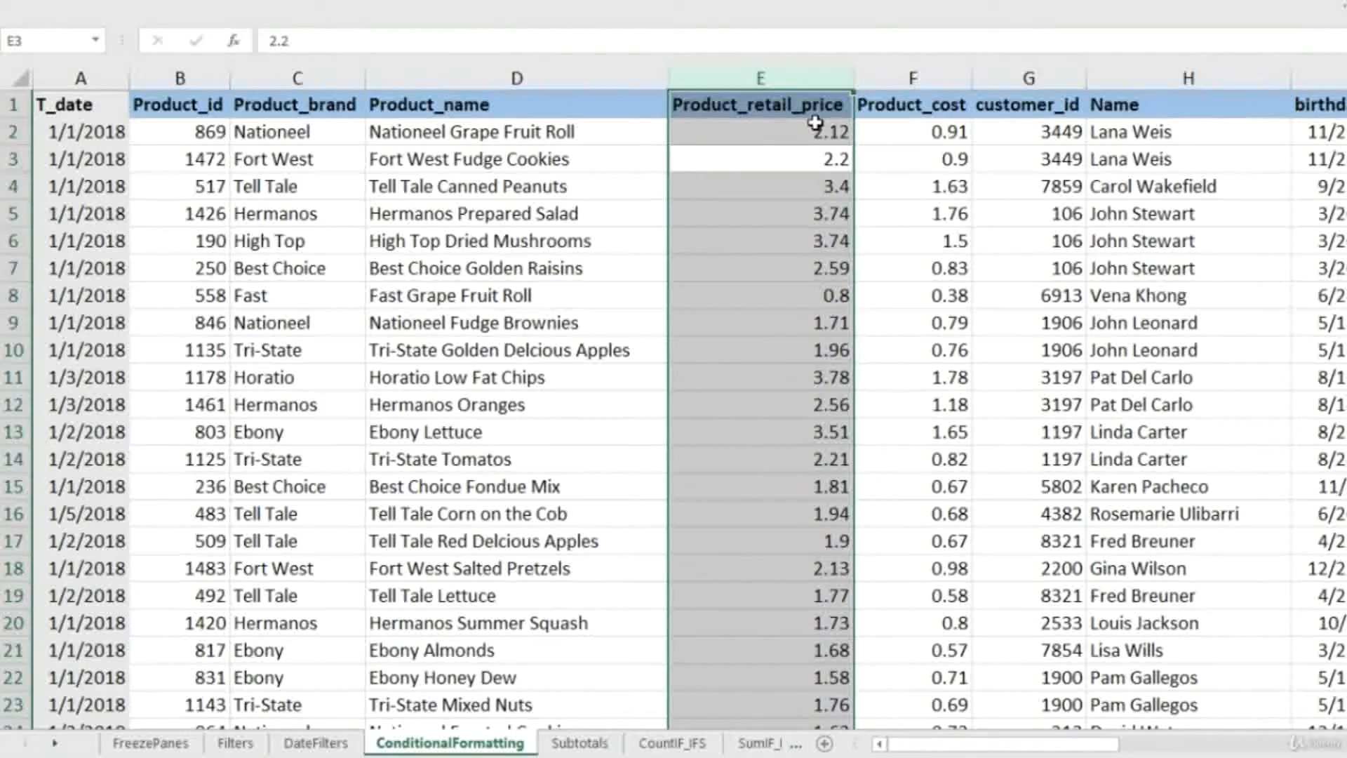
{"action": "left_click", "coordinate": [828, 10]}
{"action": "left_click", "coordinate": [876, 113]}
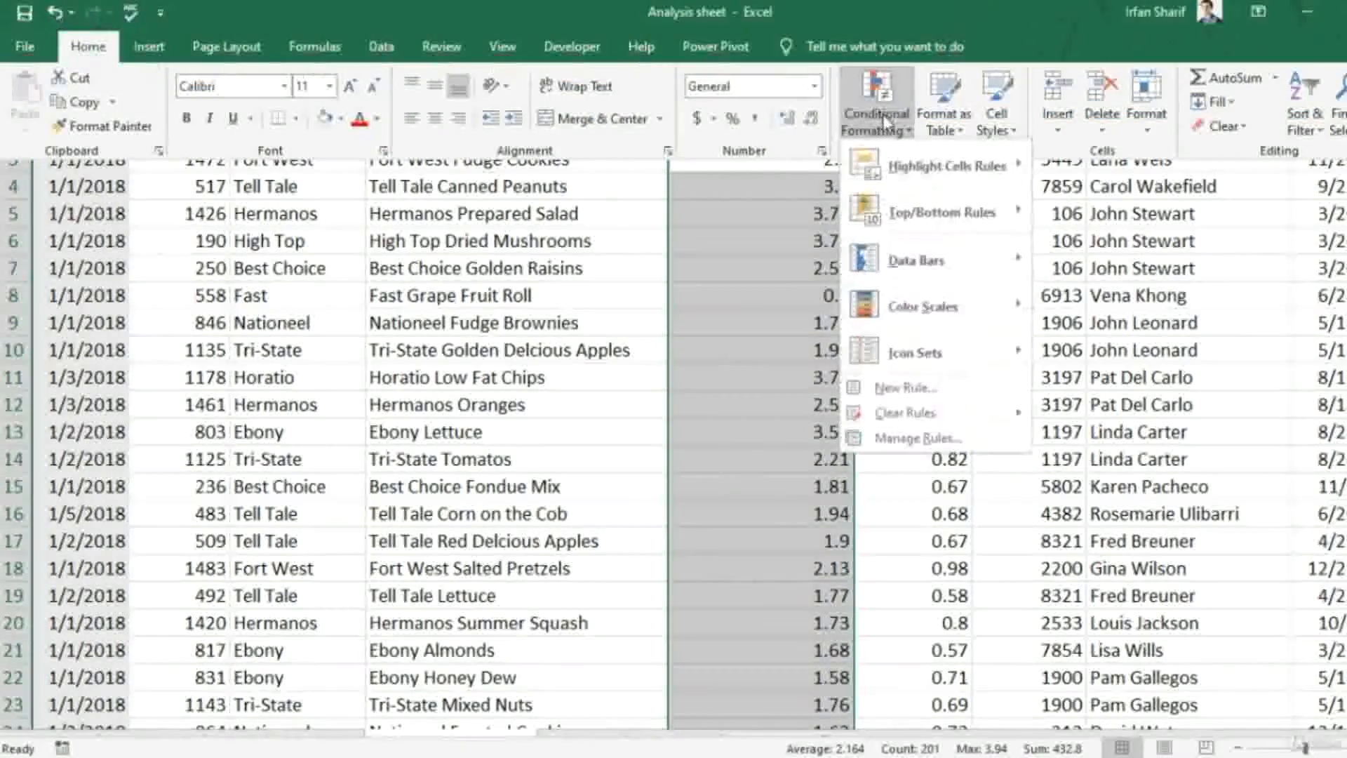
{"action": "mouse_move", "coordinate": [947, 314]}
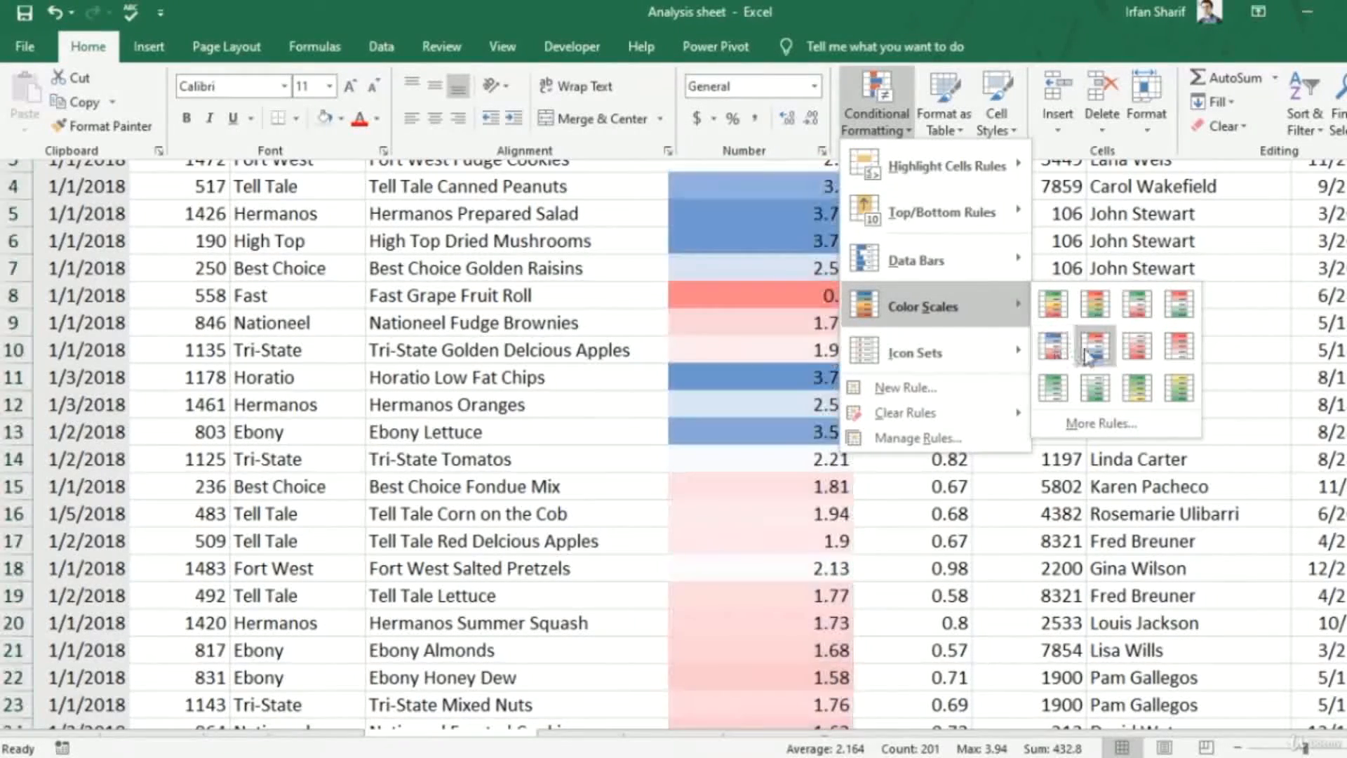
{"action": "left_click", "coordinate": [1181, 312]}
{"action": "left_click", "coordinate": [783, 319]}
Examine how the red, white and green shading follows the prices down the Product_retail_price column, and return to the first rows
{"action": "scroll", "coordinate": [806, 405], "scroll_direction": "down", "scroll_amount": 11}
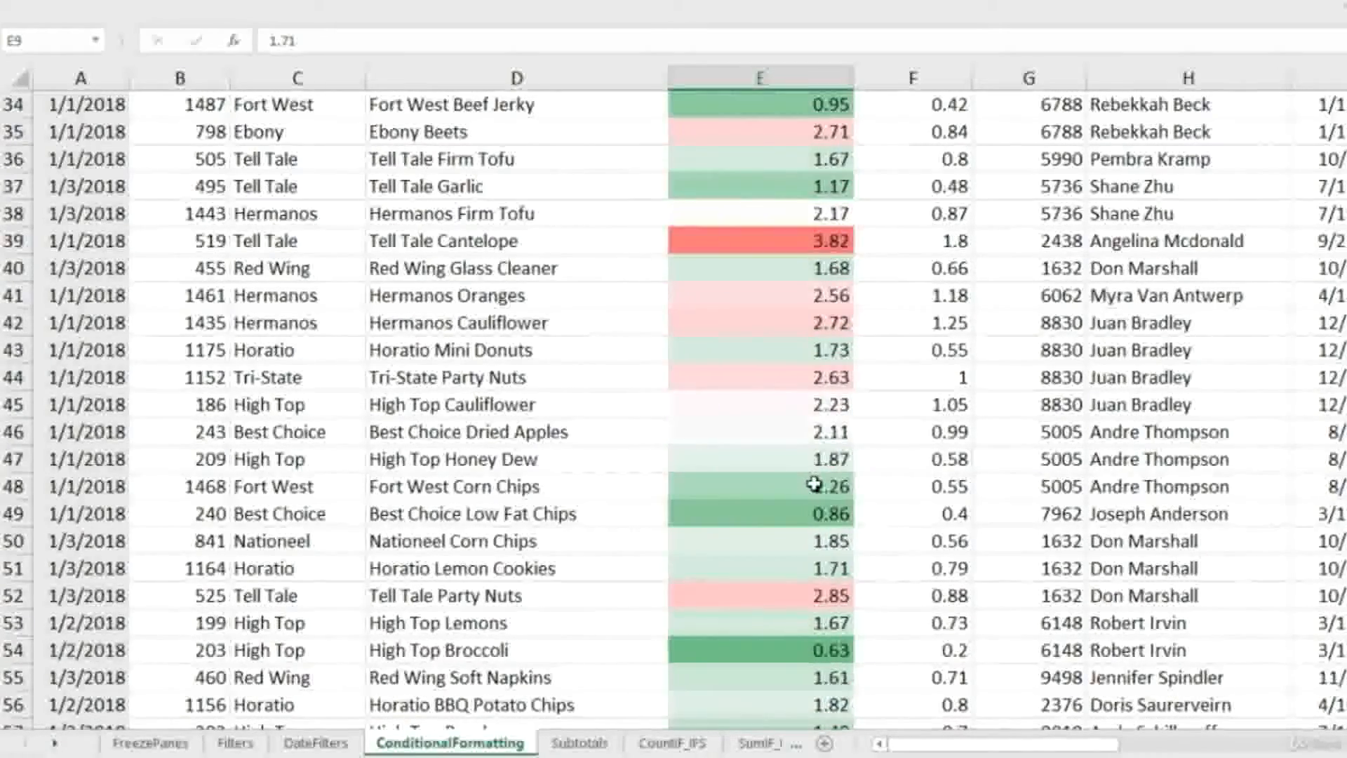
{"action": "scroll", "coordinate": [814, 485], "scroll_direction": "up", "scroll_amount": 6}
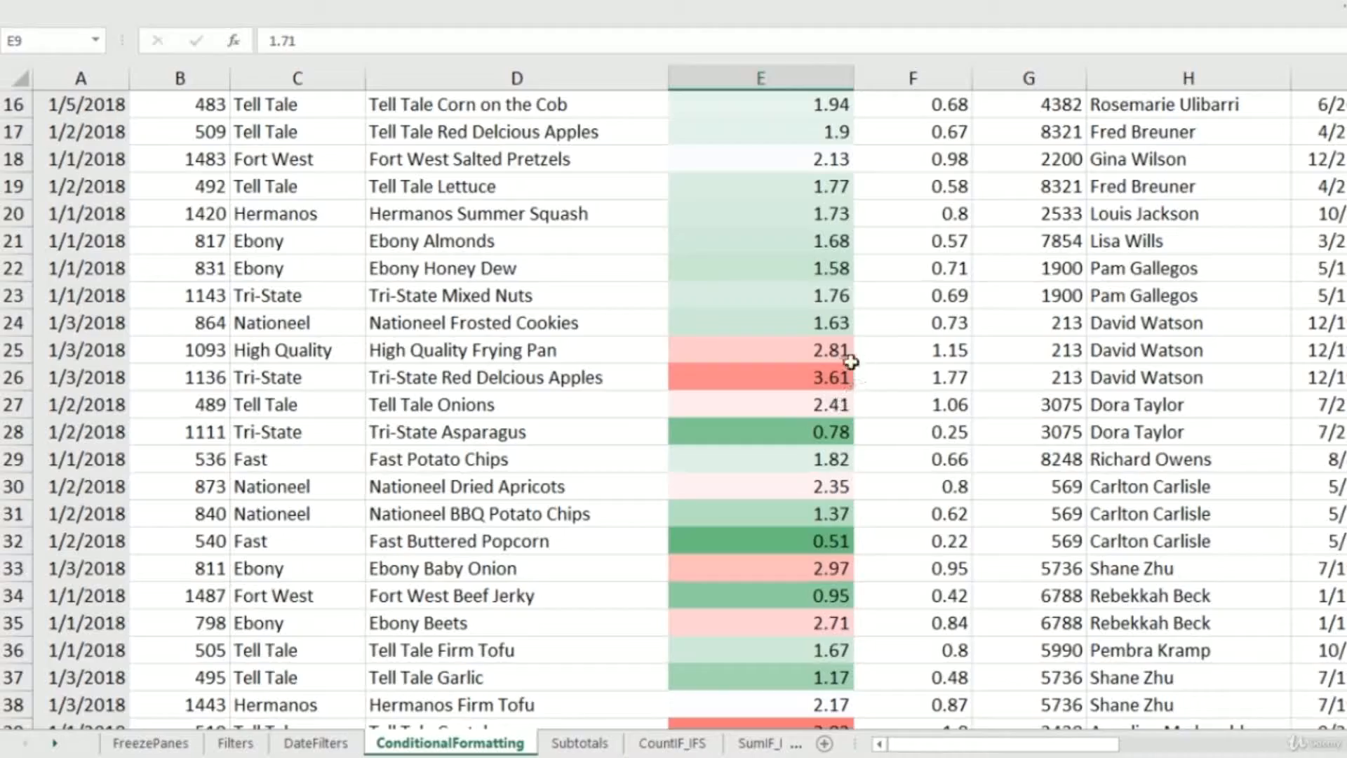
{"action": "scroll", "coordinate": [807, 368], "scroll_direction": "up", "scroll_amount": 4}
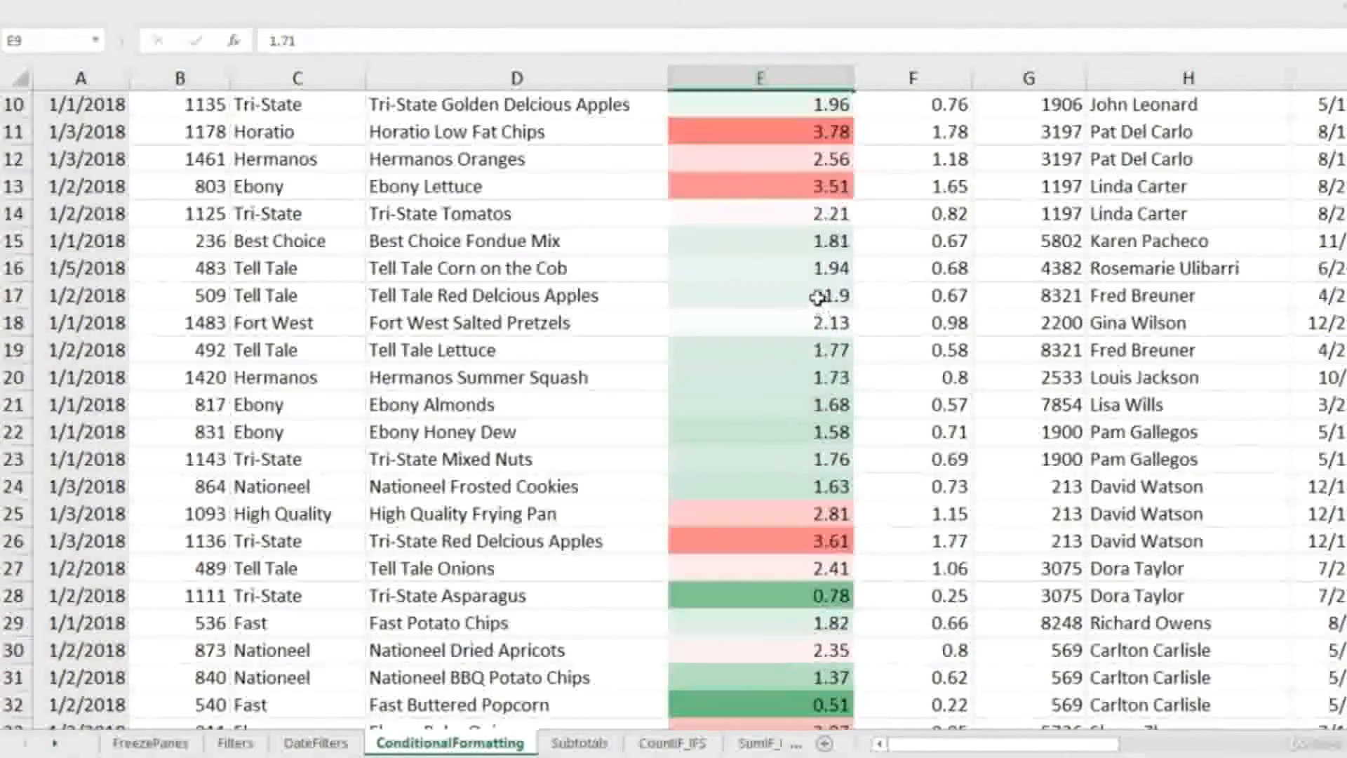
{"action": "scroll", "coordinate": [797, 365], "scroll_direction": "up", "scroll_amount": 1}
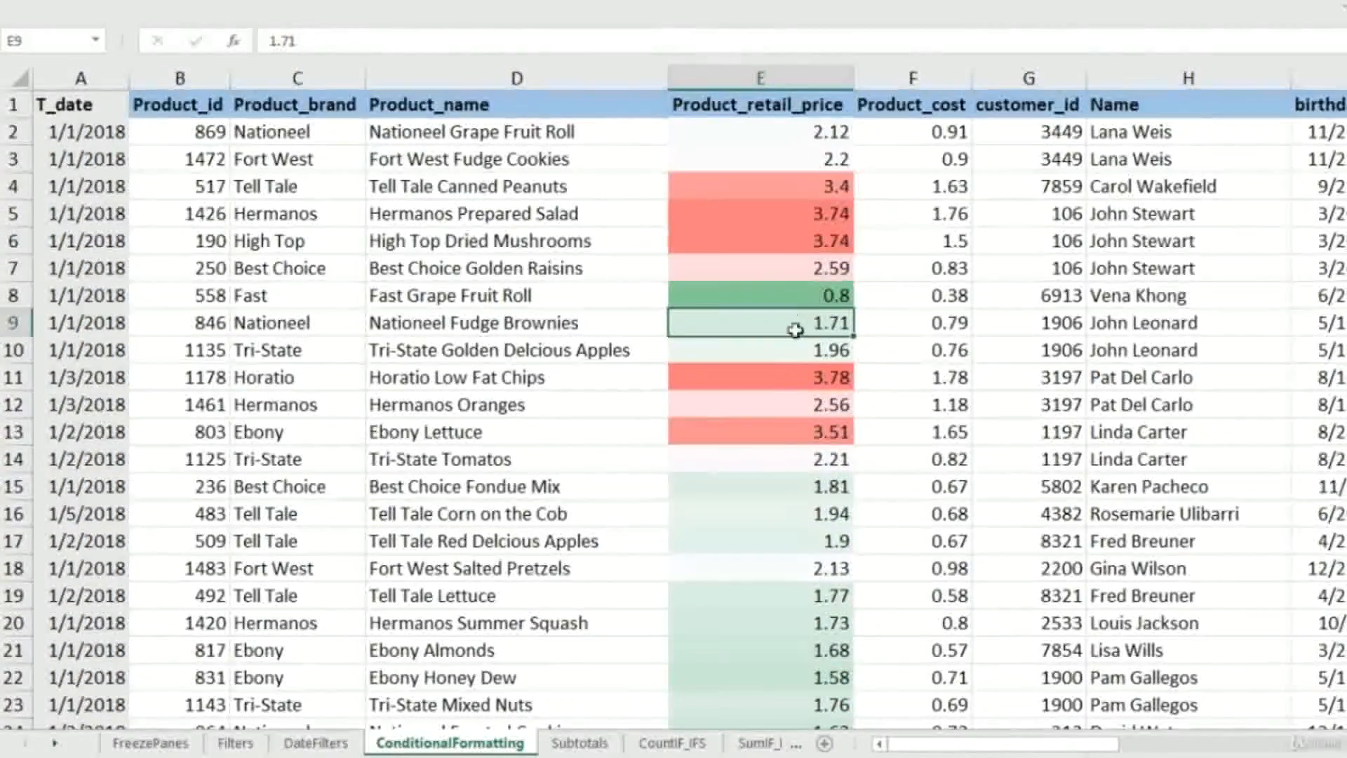
{"action": "scroll", "coordinate": [795, 372], "scroll_direction": "down", "scroll_amount": 3}
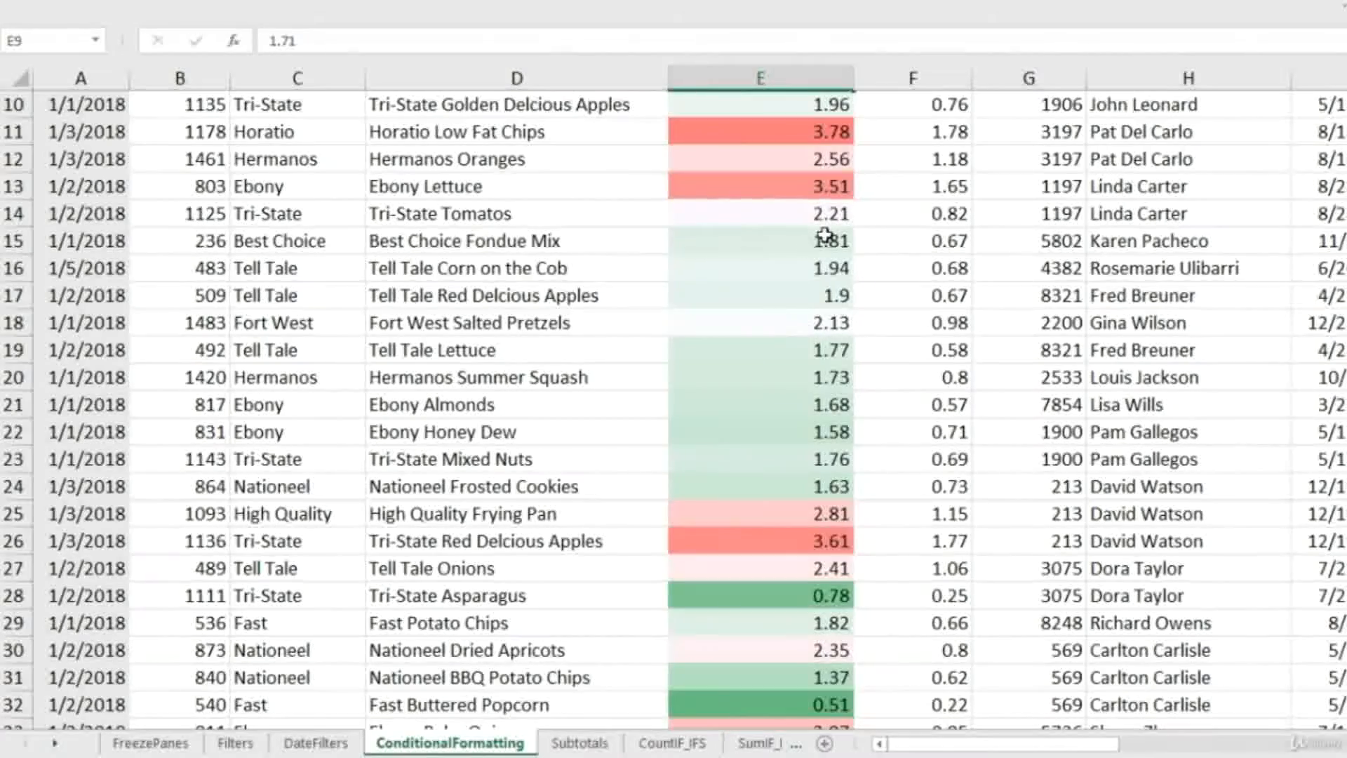
{"action": "scroll", "coordinate": [807, 421], "scroll_direction": "down", "scroll_amount": 2}
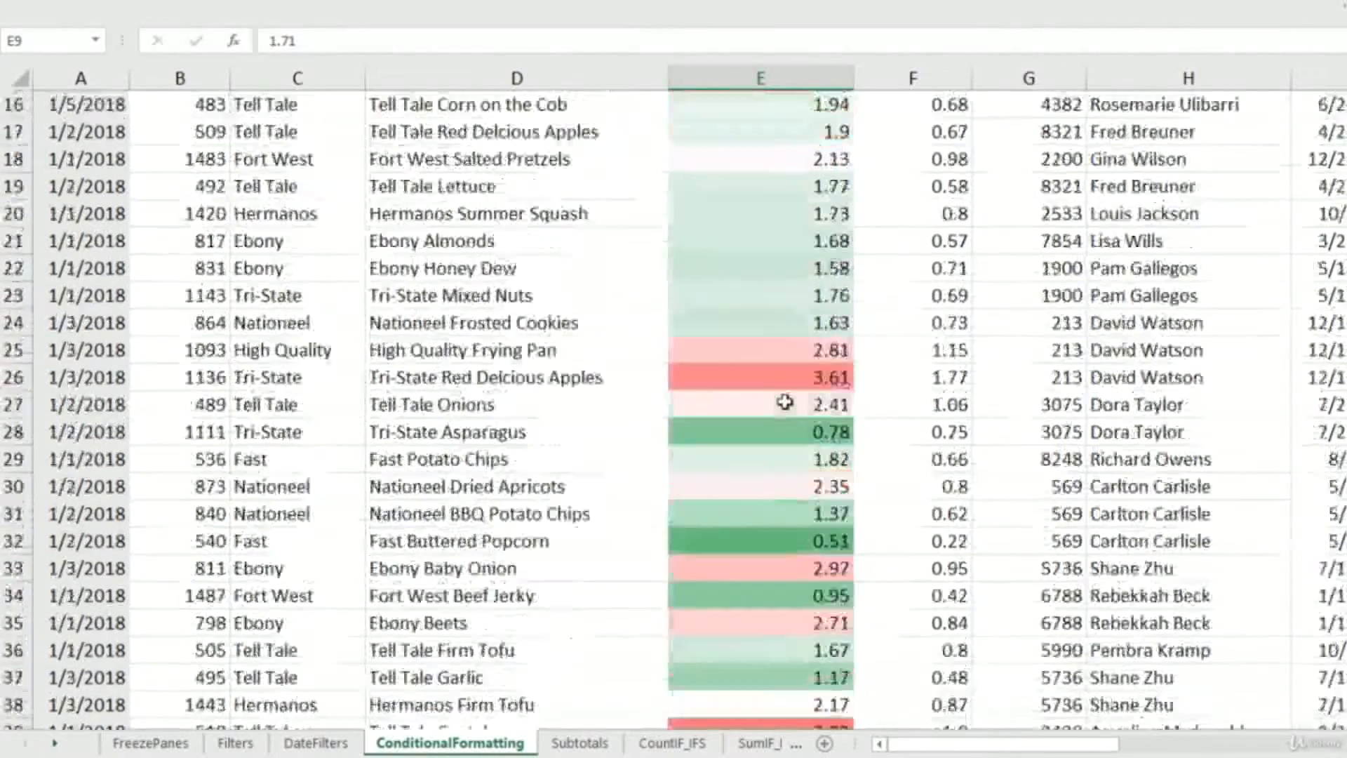
{"action": "scroll", "coordinate": [823, 493], "scroll_direction": "down", "scroll_amount": 2}
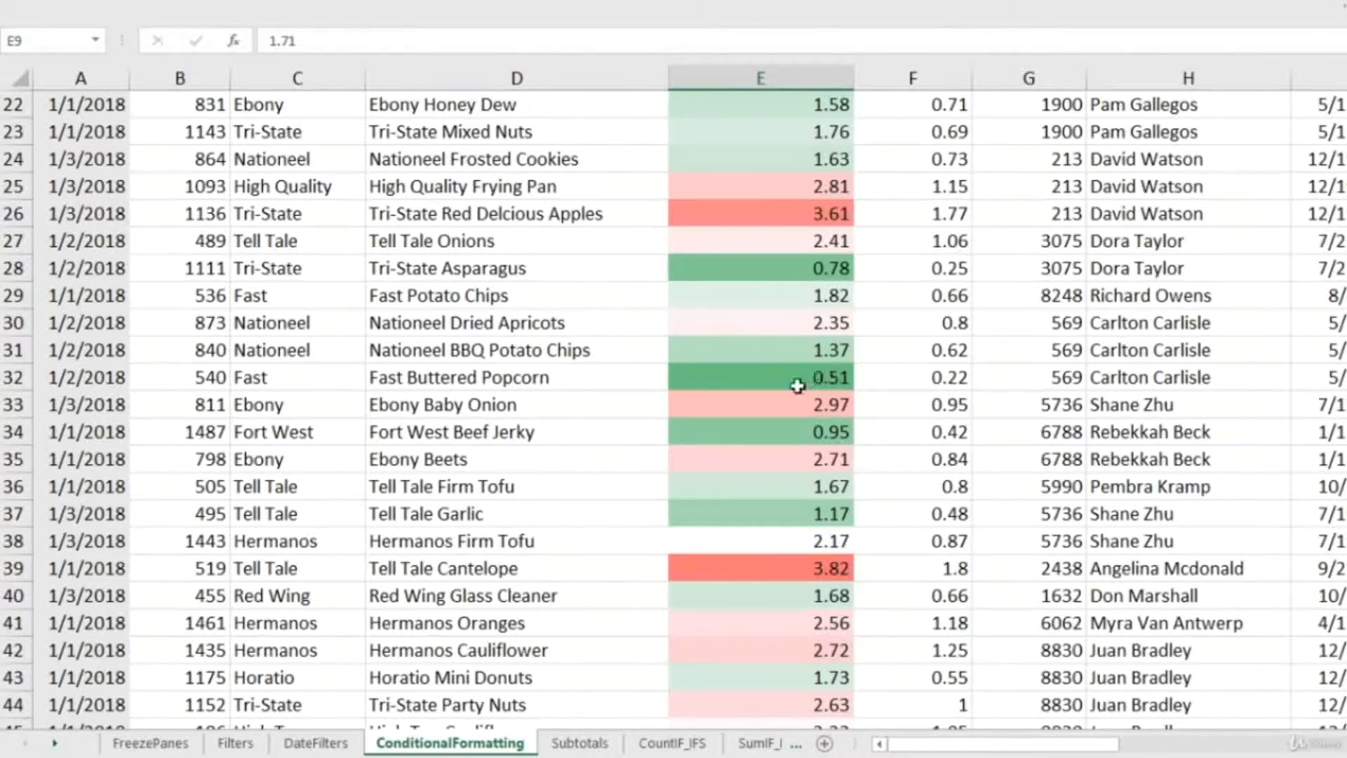
{"action": "scroll", "coordinate": [797, 422], "scroll_direction": "down", "scroll_amount": 3}
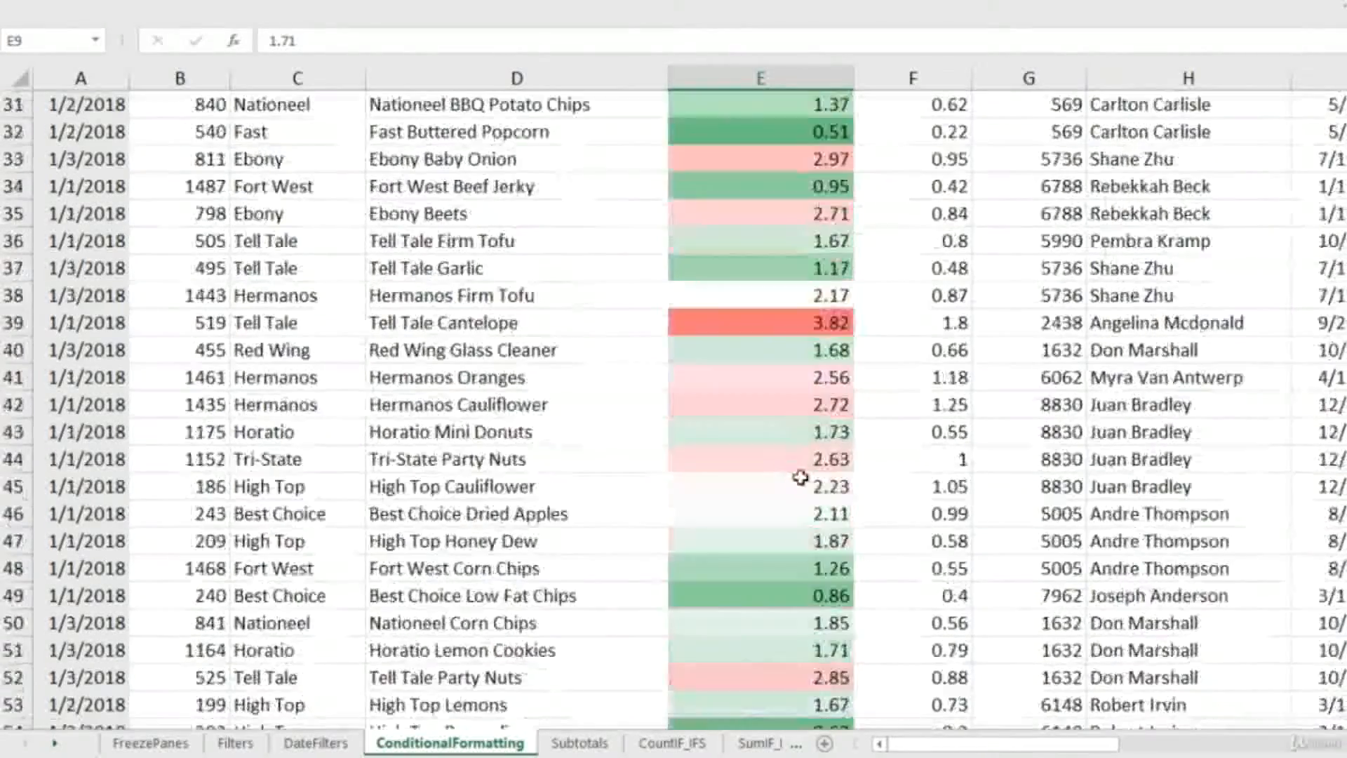
{"action": "scroll", "coordinate": [788, 421], "scroll_direction": "up", "scroll_amount": 10}
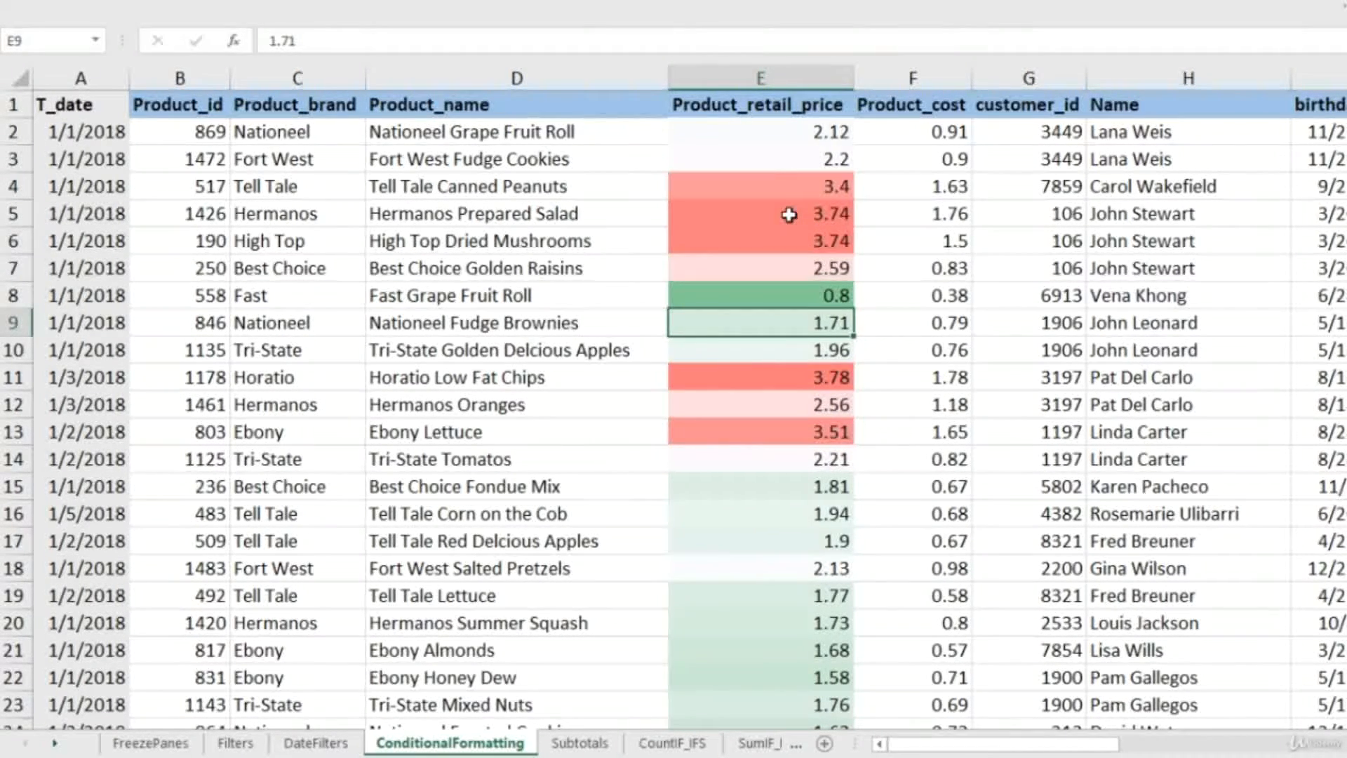
Try to apply the green, yellow and red circle icon set from the Product_retail_price header cell
{"action": "key", "text": "ctrl+space"}
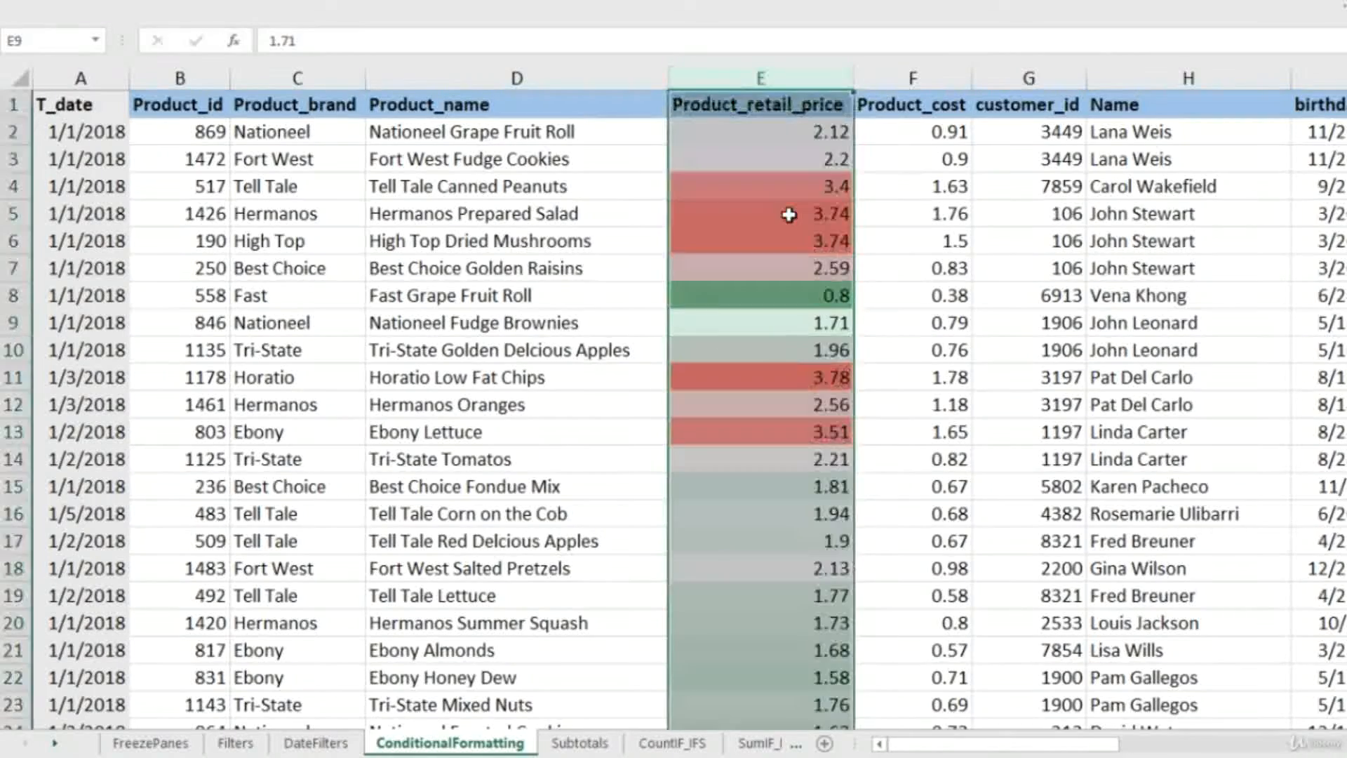
{"action": "left_click", "coordinate": [807, 188]}
{"action": "left_click", "coordinate": [827, 106]}
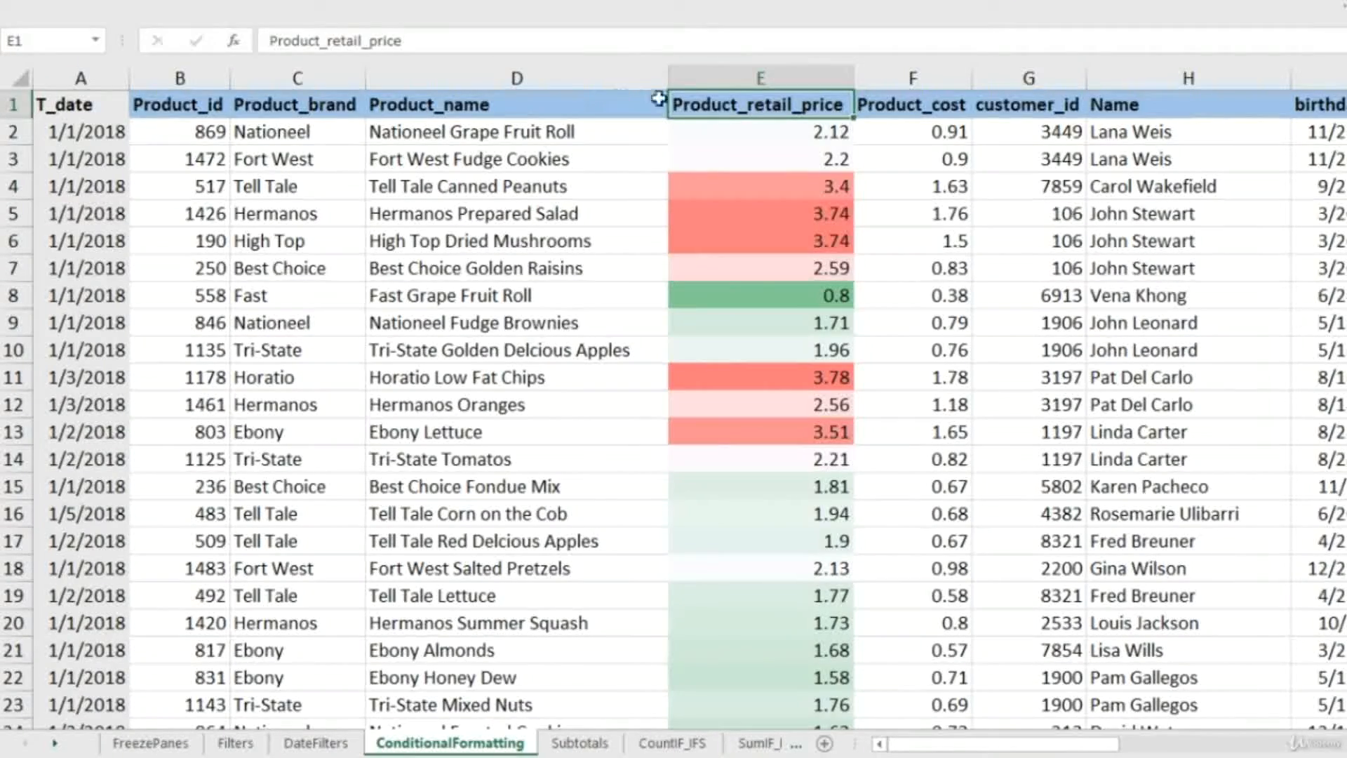
{"action": "left_click", "coordinate": [88, 46]}
{"action": "left_click", "coordinate": [870, 112]}
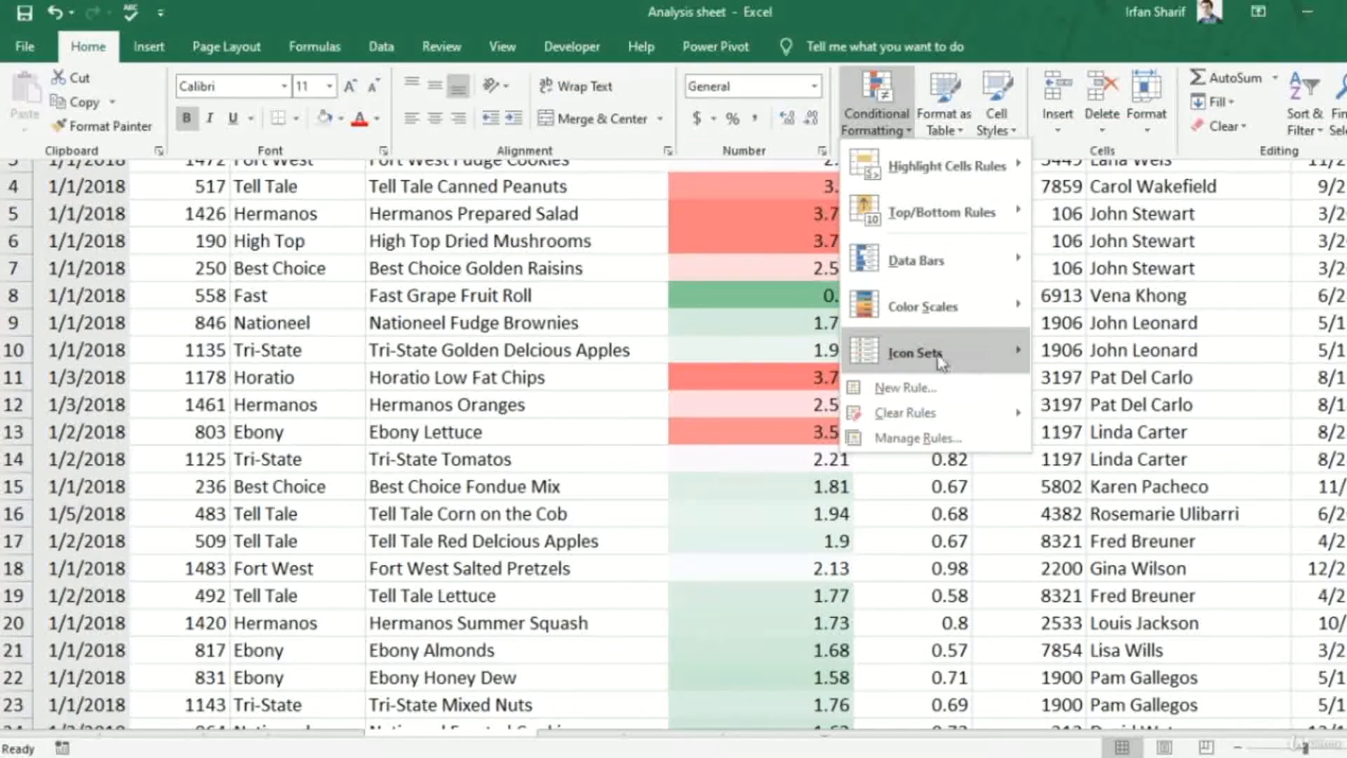
{"action": "mouse_move", "coordinate": [984, 346]}
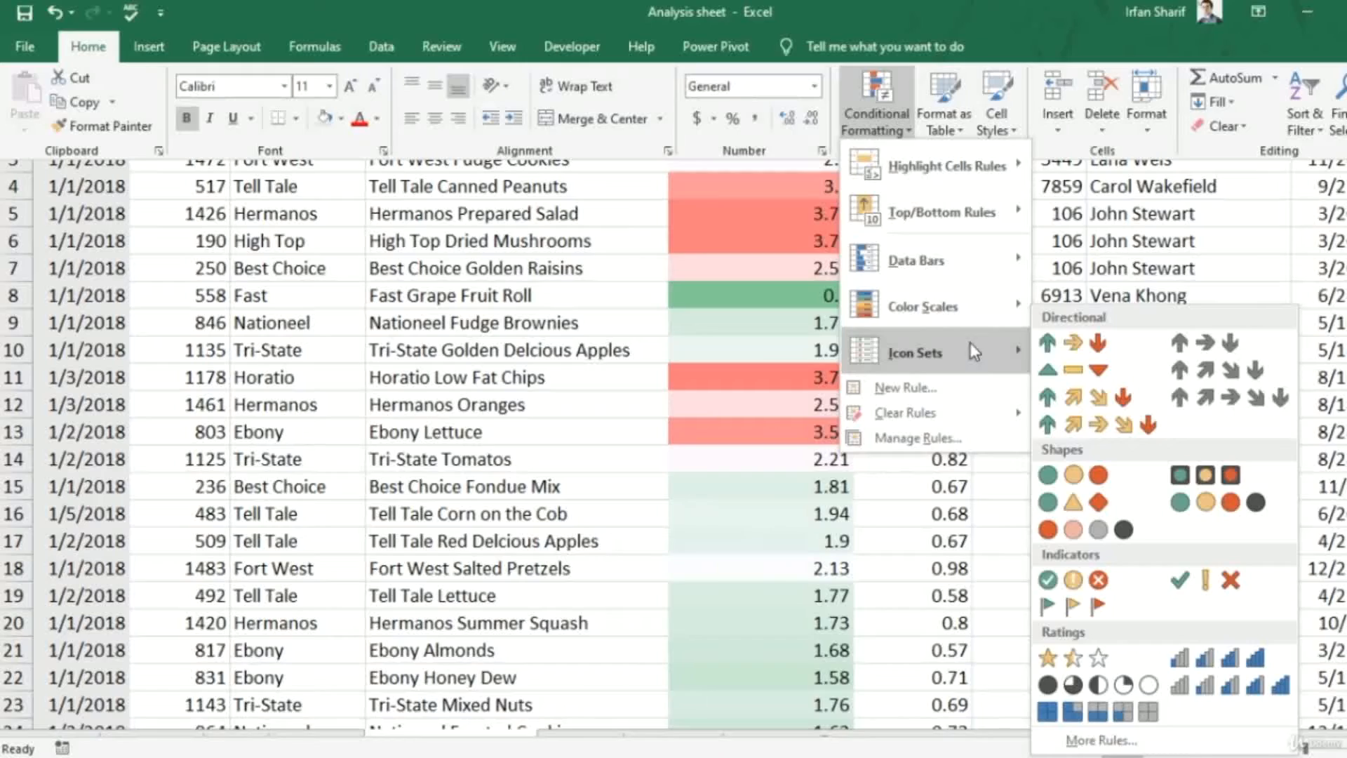
{"action": "left_click", "coordinate": [1092, 473]}
{"action": "left_click", "coordinate": [817, 186]}
{"action": "left_click", "coordinate": [811, 313]}
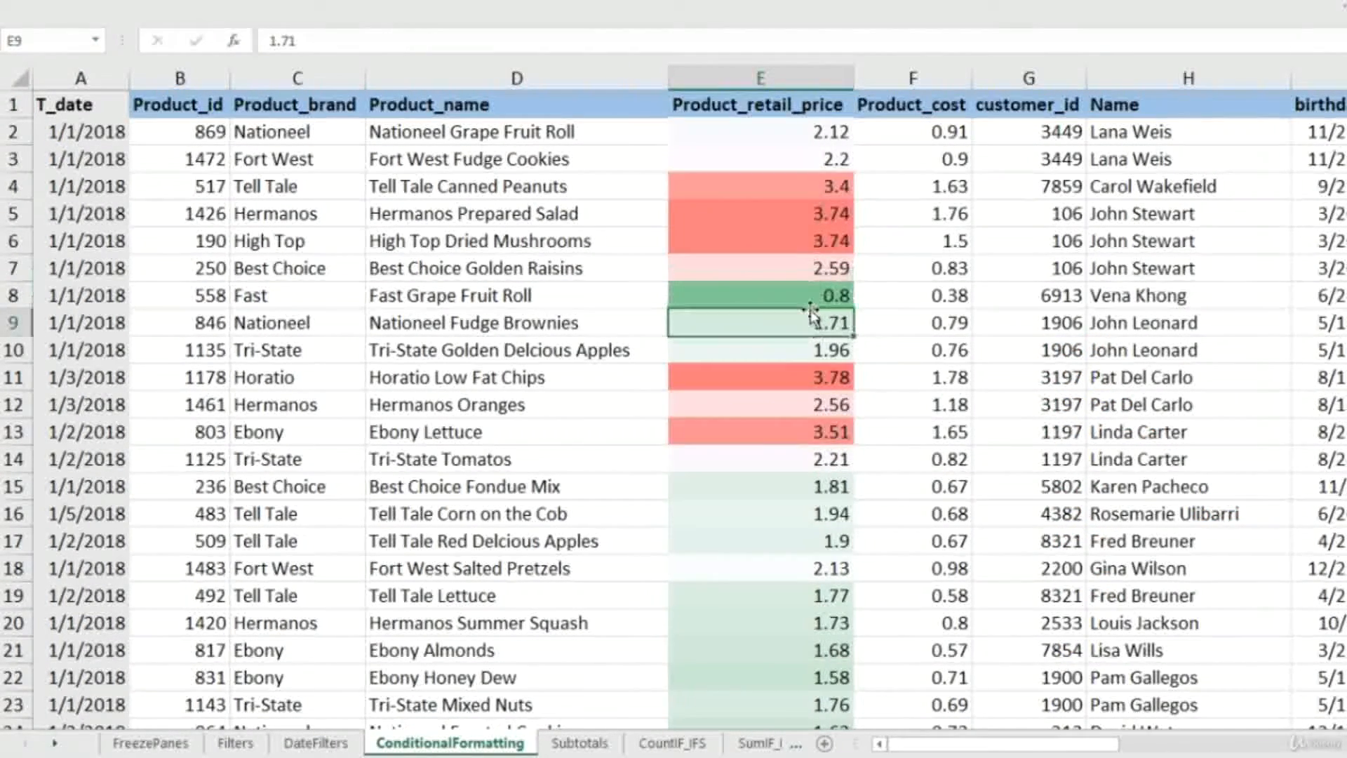
Clear the conditional formatting rules, including the Red-White-Green color scale, from the whole Product_retail_price column
{"action": "key", "text": "ctrl+space"}
{"action": "key", "text": "alt"}
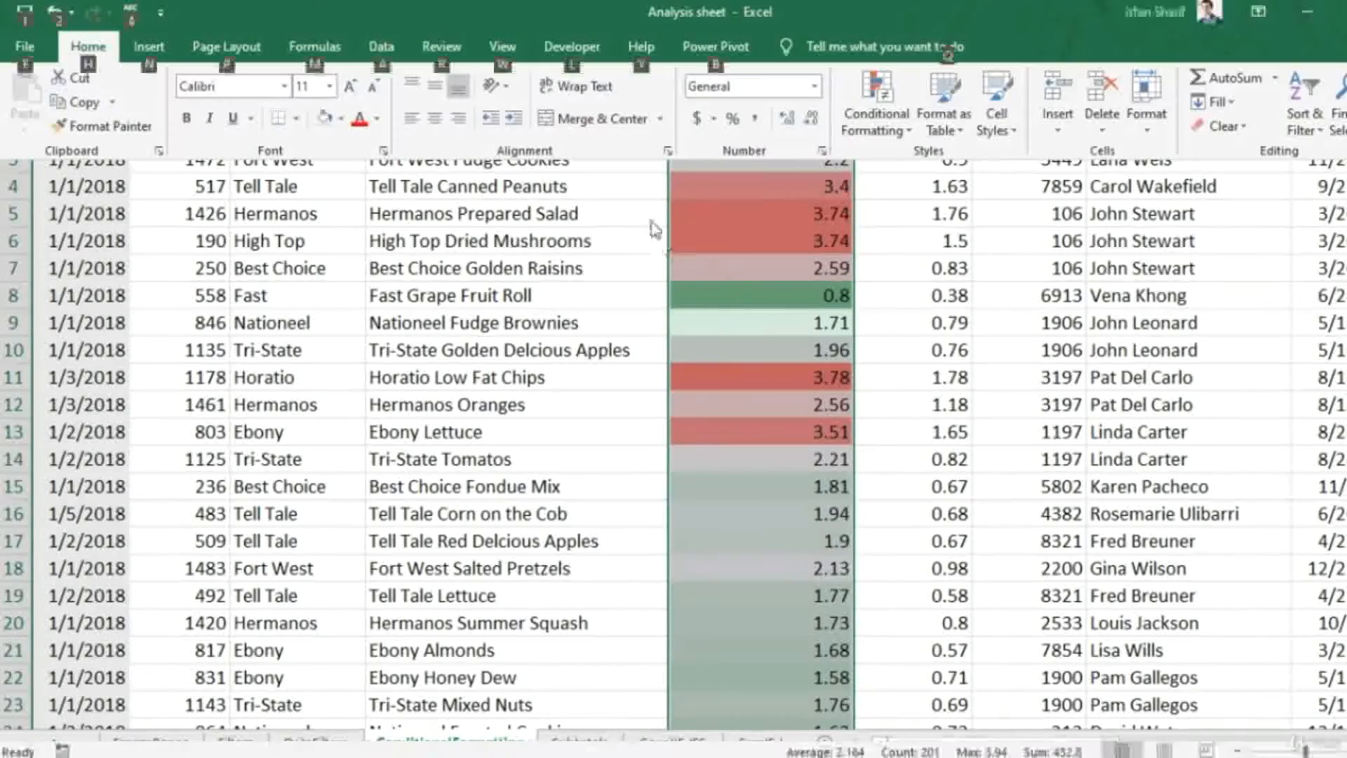
{"action": "left_click", "coordinate": [883, 131]}
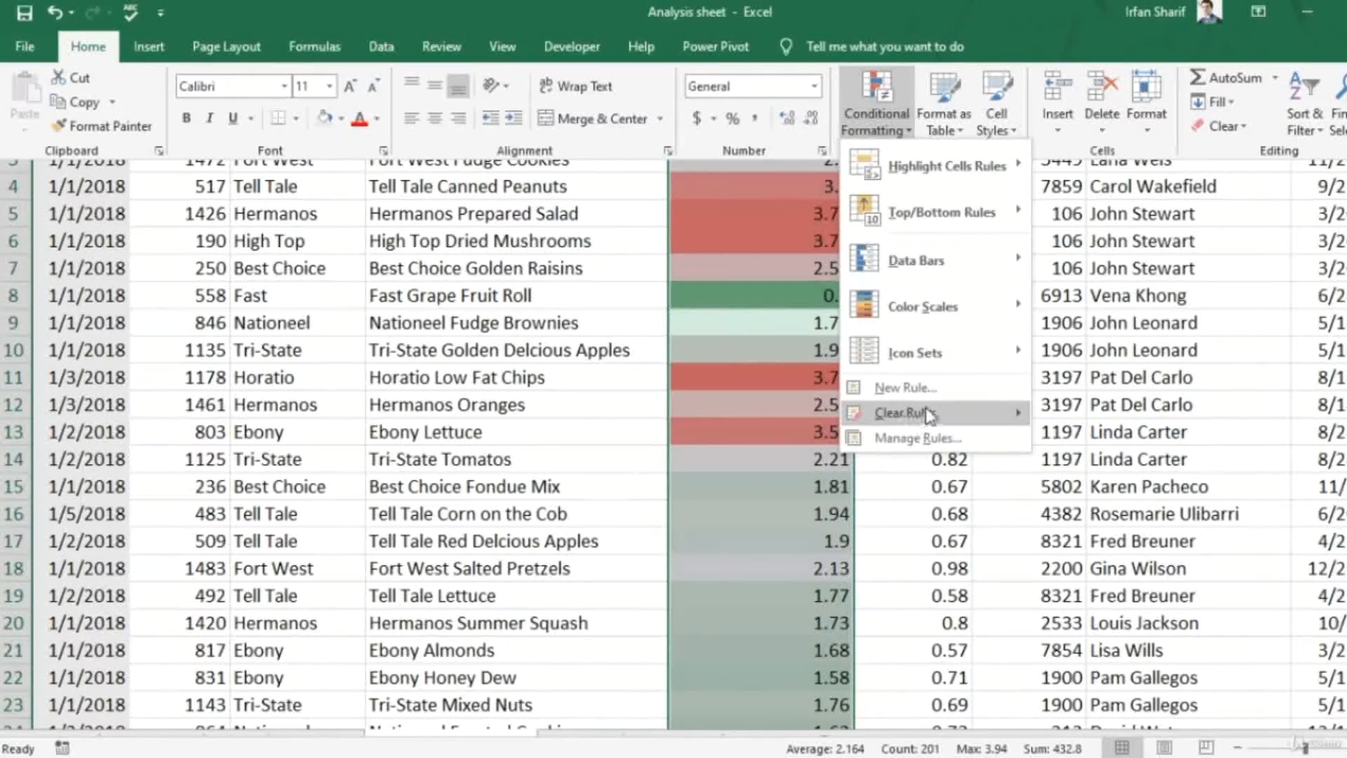
{"action": "mouse_move", "coordinate": [928, 415]}
{"action": "left_click", "coordinate": [1122, 415]}
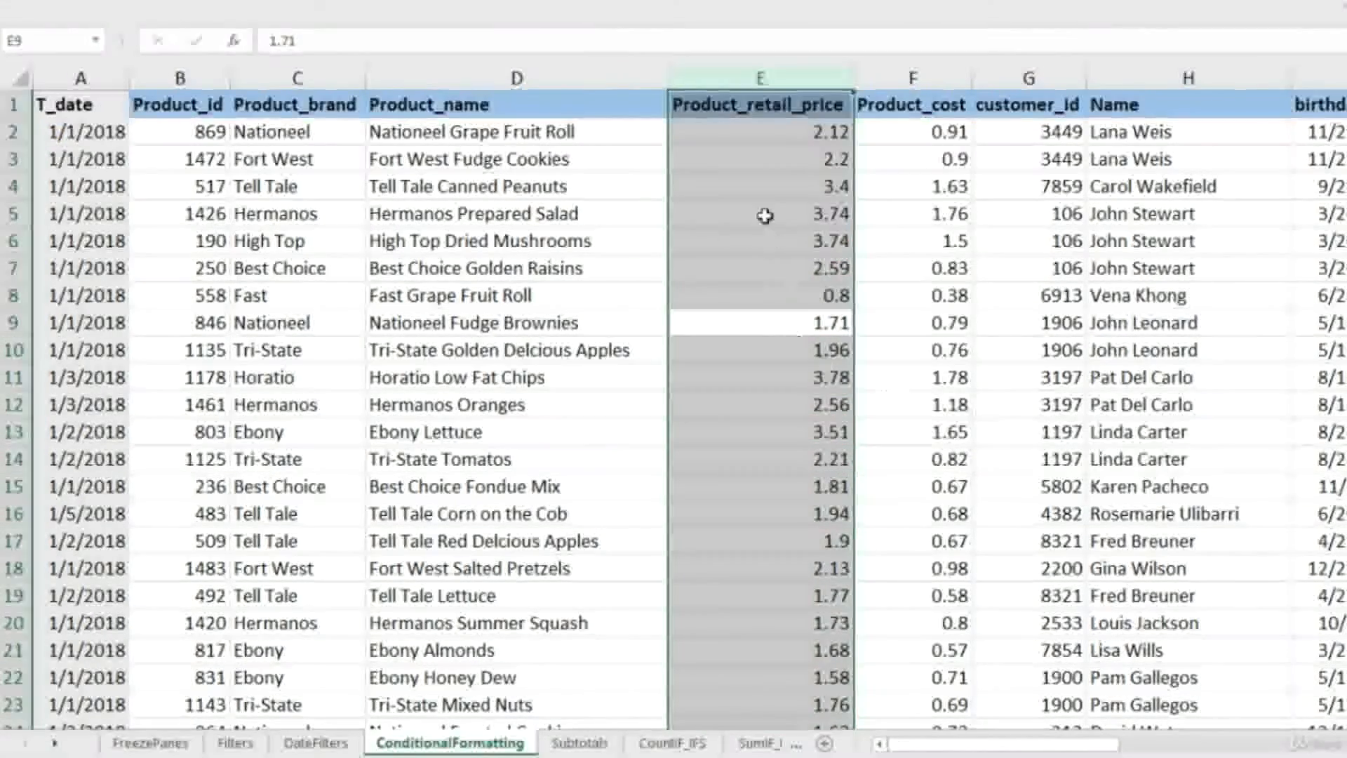
Apply the Shapes icon set with green, yellow and red circles to the whole Product_retail_price column
{"action": "key", "text": "alt"}
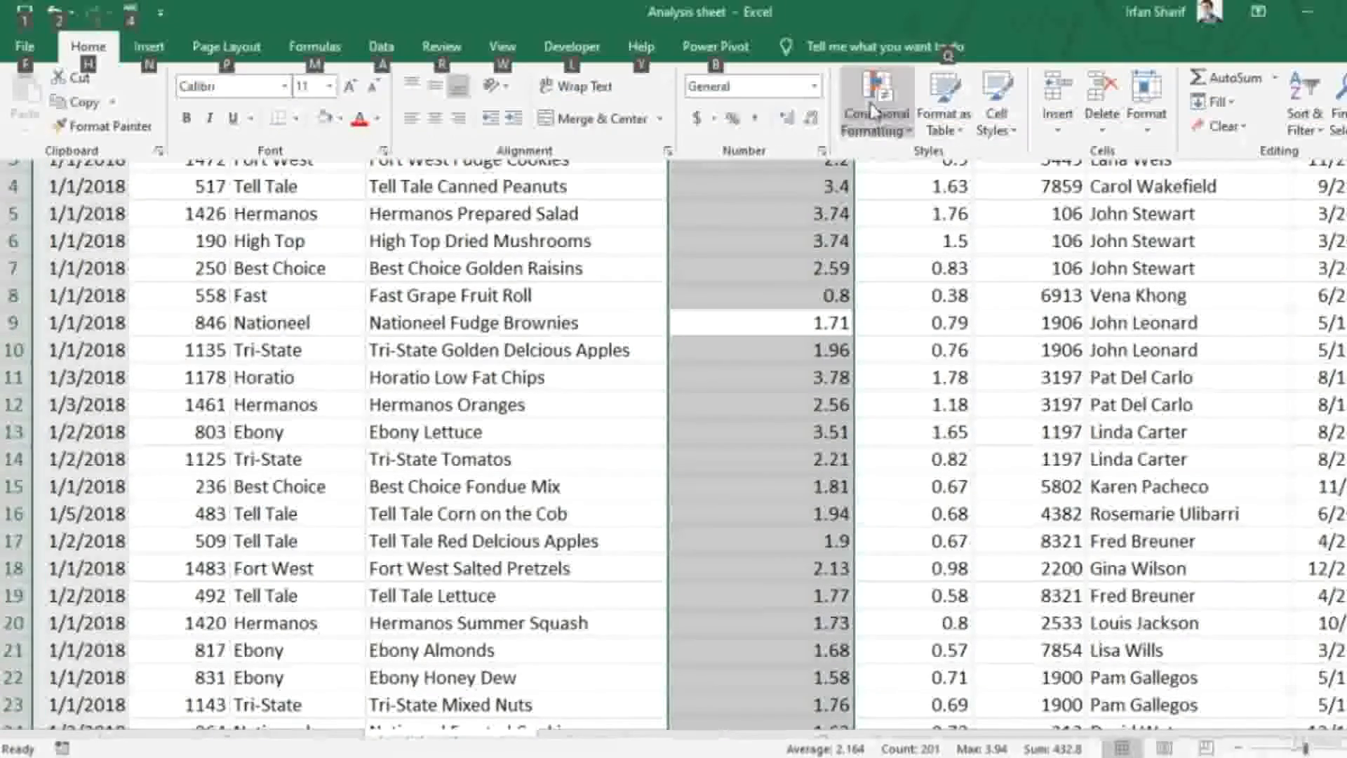
{"action": "left_click", "coordinate": [877, 119]}
{"action": "mouse_move", "coordinate": [928, 353]}
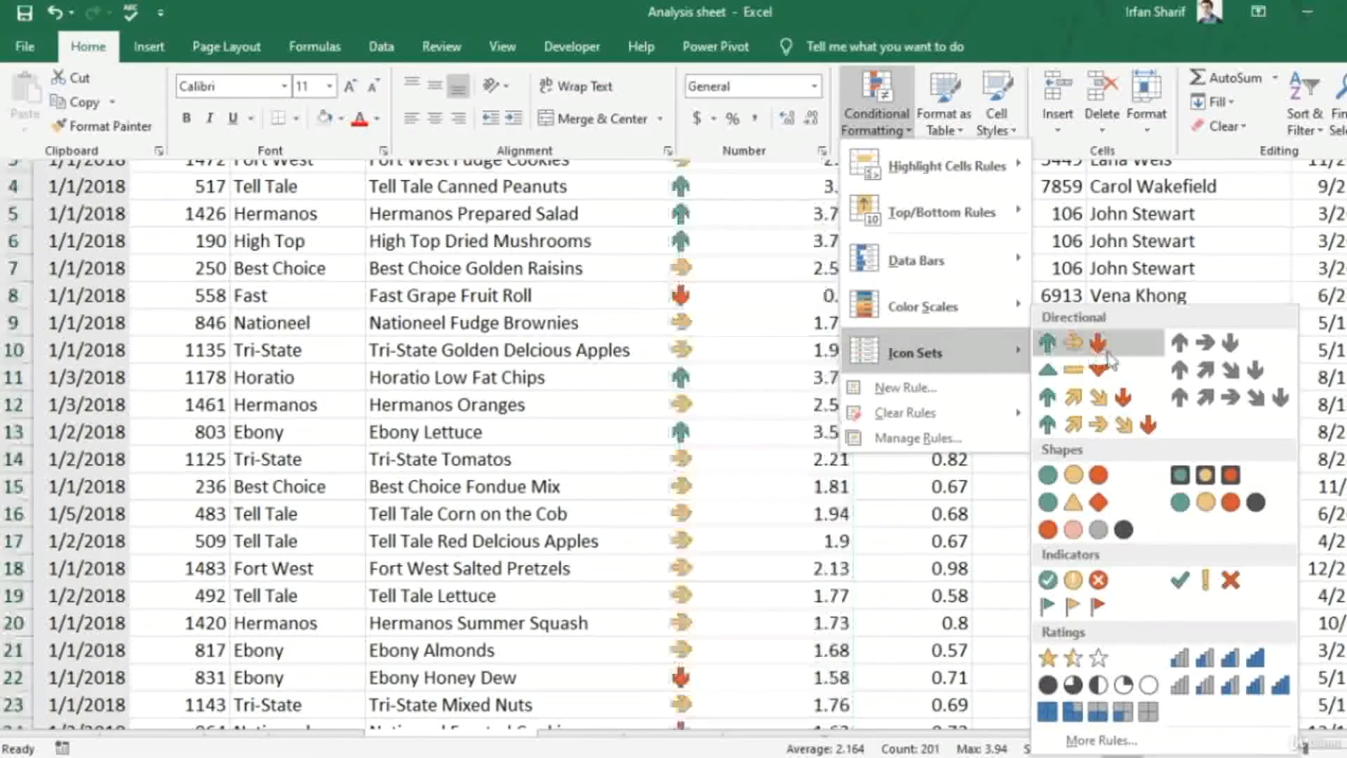
{"action": "left_click", "coordinate": [1083, 479]}
{"action": "left_click", "coordinate": [767, 457]}
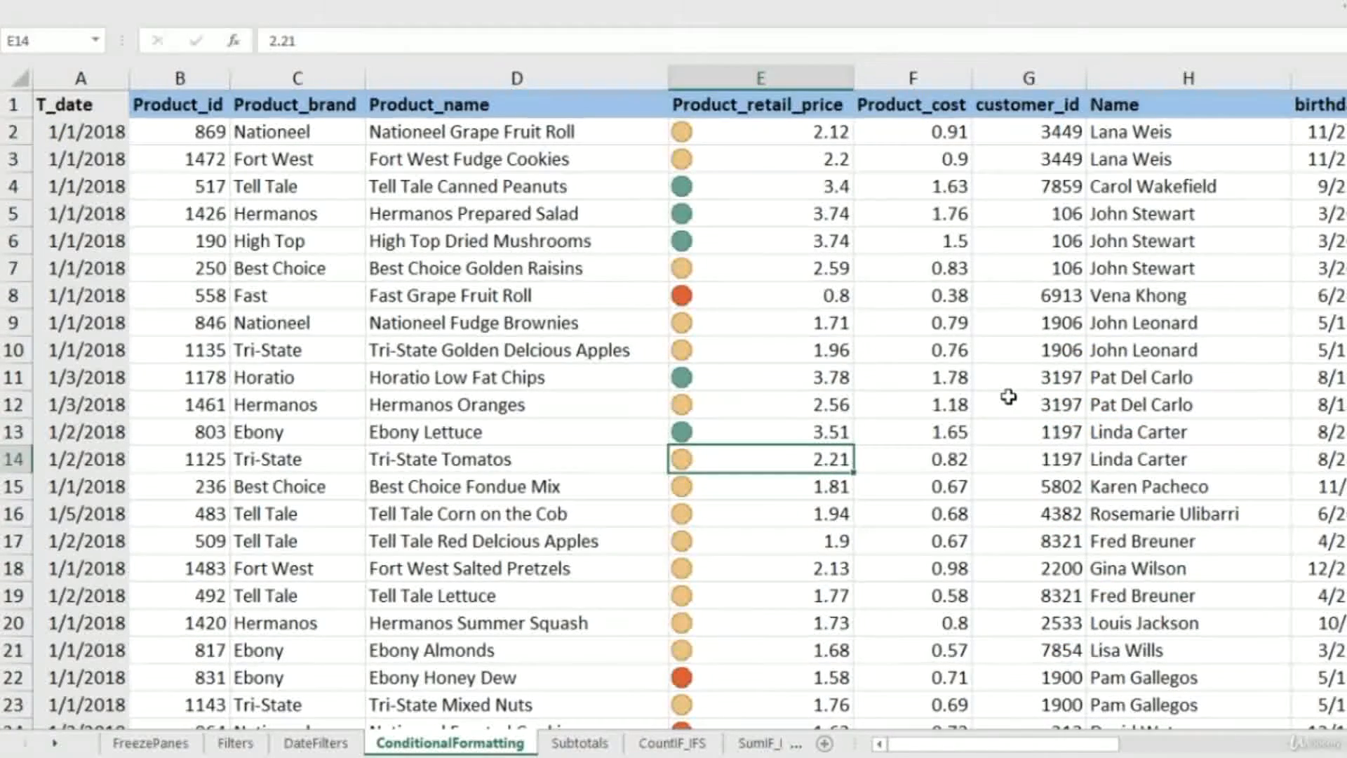
Examine the circle icons against the prices down the Product_retail_price column, and return to the column header
{"action": "key", "text": "Up"}
{"action": "key", "text": "Up"}
{"action": "key", "text": "Up"}
{"action": "key", "text": "Up"}
{"action": "key", "text": "Up"}
{"action": "key", "text": "Up"}
{"action": "key", "text": "Up"}
{"action": "key", "text": "Up"}
{"action": "key", "text": "Up"}
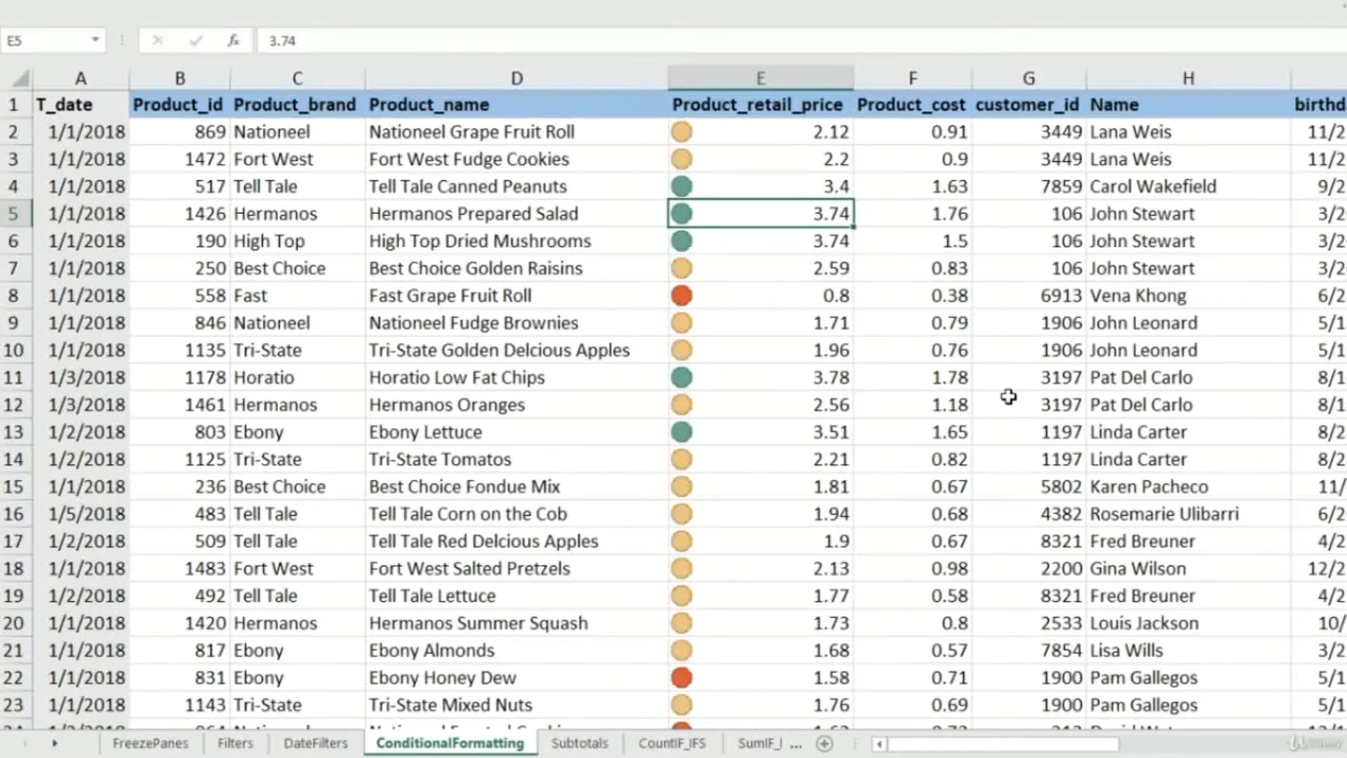
{"action": "key", "text": "Down"}
{"action": "key", "text": "Down"}
{"action": "key", "text": "Down"}
{"action": "key", "text": "Down"}
{"action": "key", "text": "Down"}
{"action": "key", "text": "Down"}
{"action": "key", "text": "Down"}
{"action": "key", "text": "Down"}
{"action": "key", "text": "Down"}
{"action": "key", "text": "Down"}
{"action": "key", "text": "Down"}
{"action": "key", "text": "Down"}
{"action": "key", "text": "Down"}
{"action": "key", "text": "Down"}
{"action": "key", "text": "Down"}
{"action": "key", "text": "Down"}
{"action": "key", "text": "Down"}
{"action": "key", "text": "Down"}
{"action": "key", "text": "Down"}
{"action": "key", "text": "Down"}
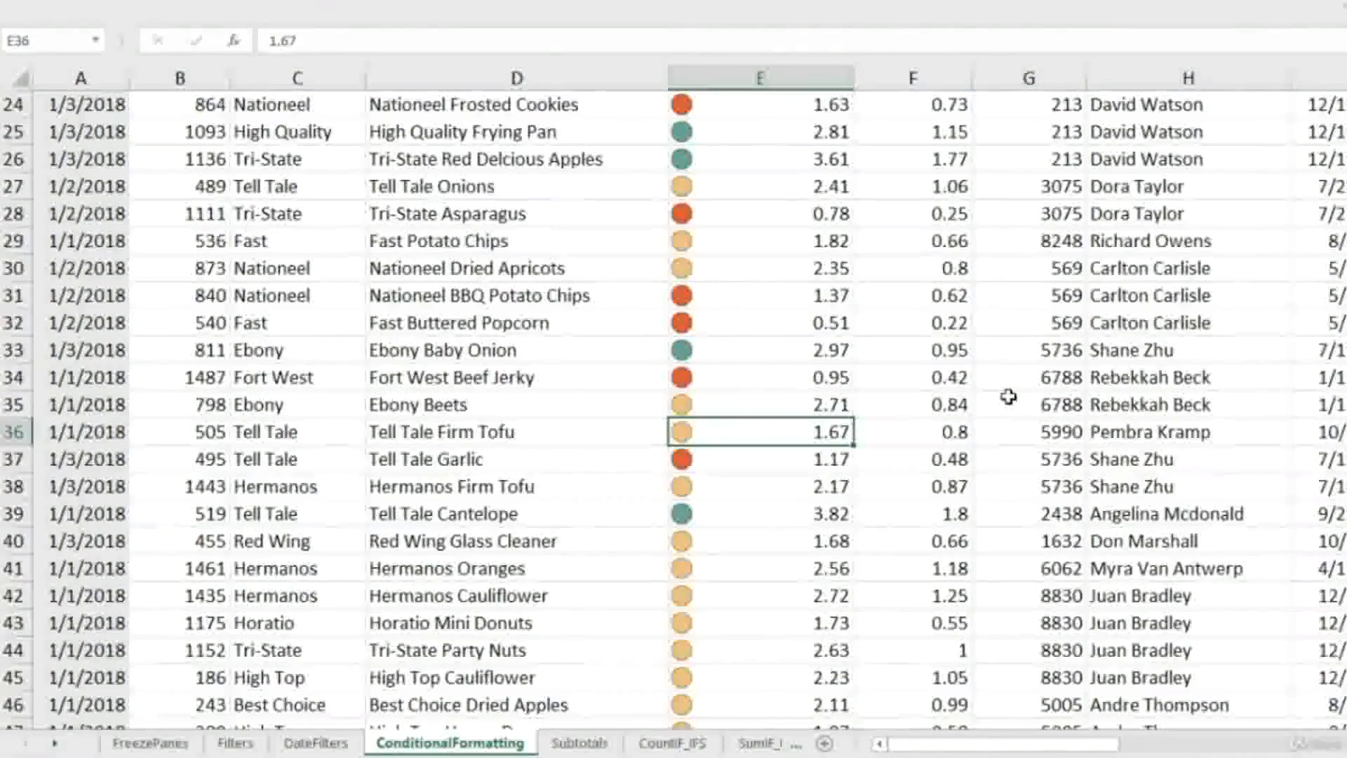
{"action": "key", "text": "Down"}
{"action": "key", "text": "Down"}
{"action": "key", "text": "Down"}
{"action": "key", "text": "Down"}
{"action": "key", "text": "Down"}
{"action": "key", "text": "Down"}
{"action": "key", "text": "Down"}
{"action": "key", "text": "Down"}
{"action": "key", "text": "Down"}
{"action": "key", "text": "Down"}
{"action": "key", "text": "Down"}
{"action": "key", "text": "Down"}
{"action": "key", "text": "Down"}
{"action": "key", "text": "Down"}
{"action": "key", "text": "Down"}
{"action": "key", "text": "Down"}
{"action": "key", "text": "Down"}
{"action": "key", "text": "Down"}
{"action": "key", "text": "Down"}
{"action": "key", "text": "Down"}
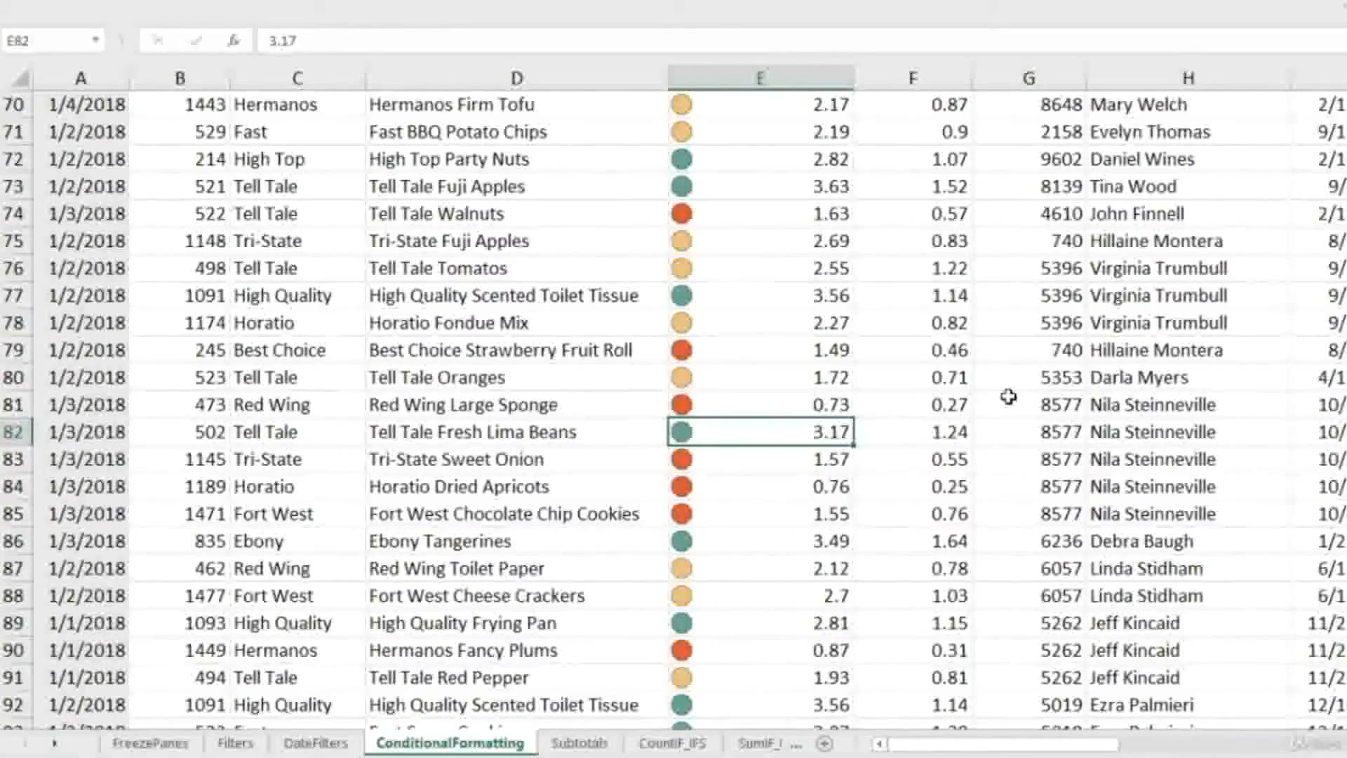
{"action": "key", "text": "ctrl+Up"}
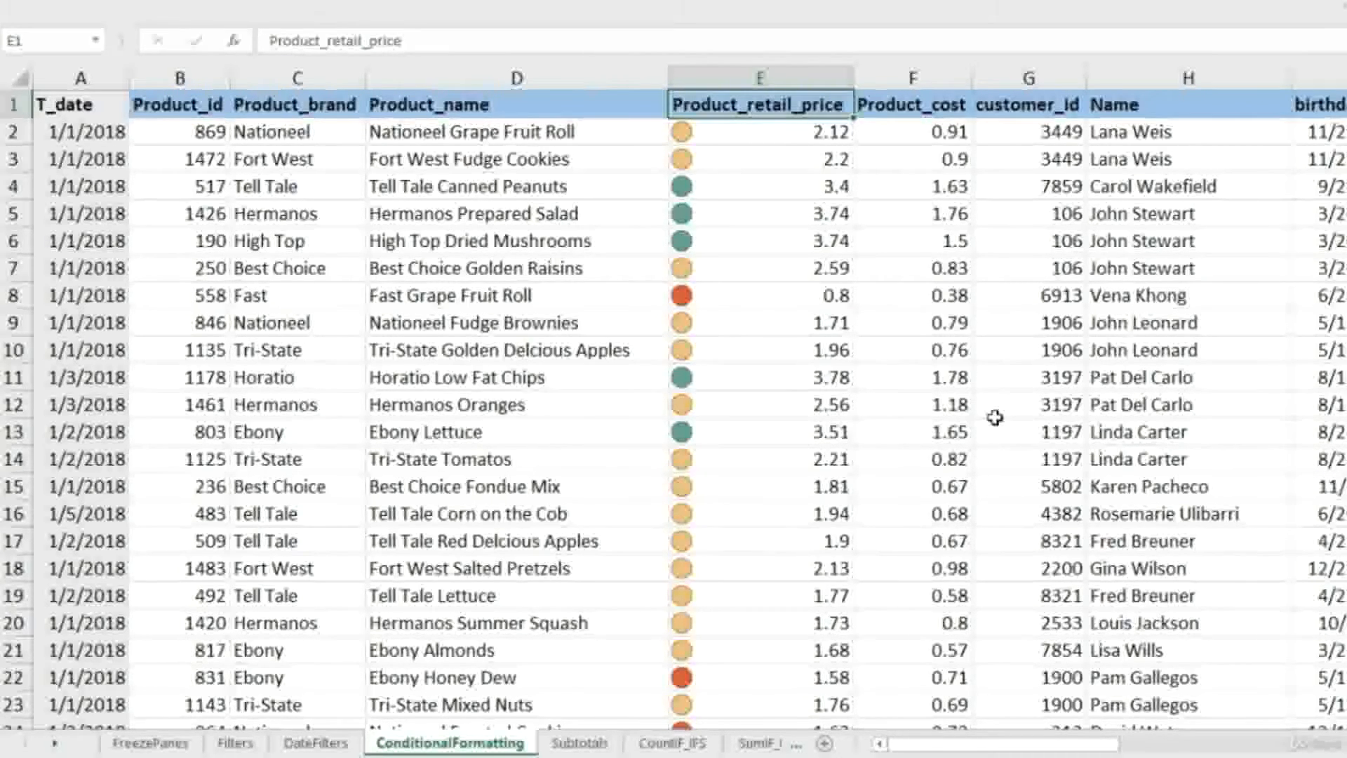
{"action": "key", "text": "alt"}
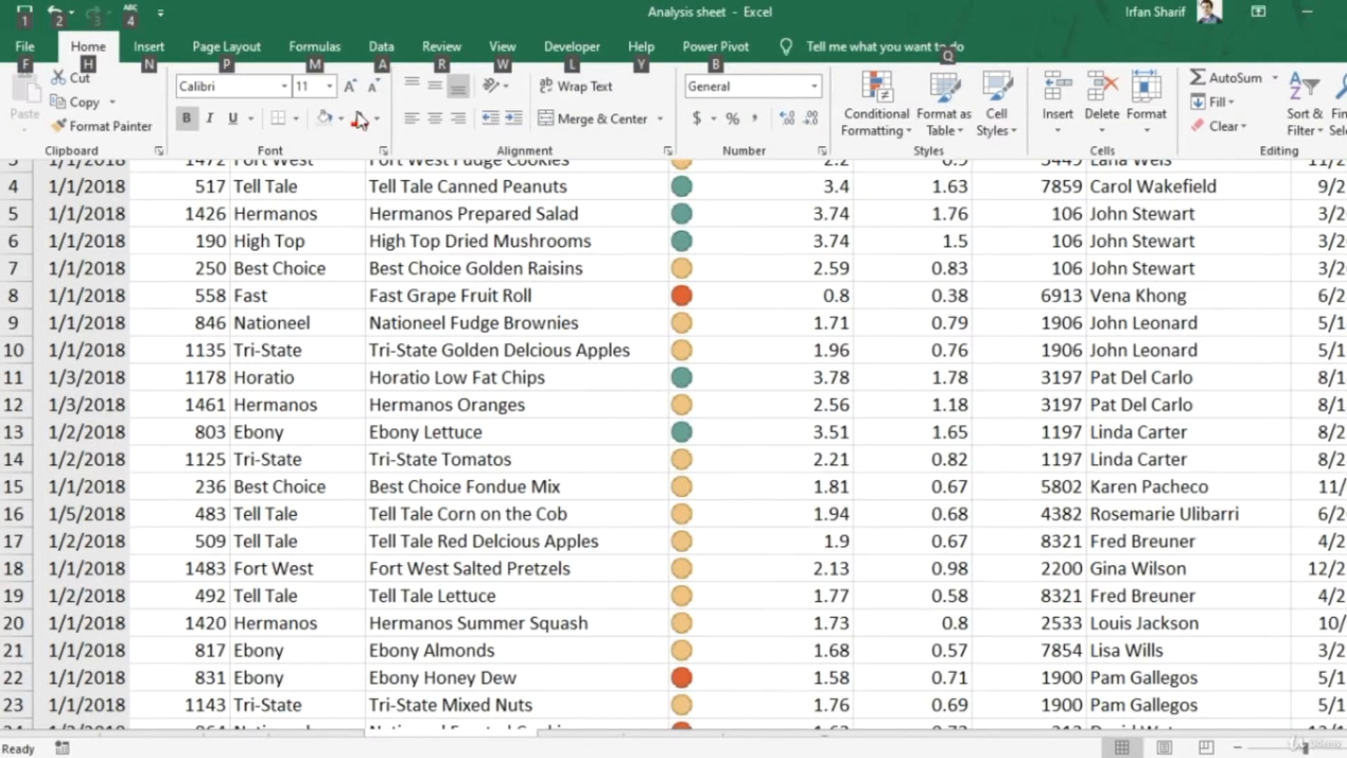
Turn on filters for the header row and filter Product_retail_price by the green circle cell icon
{"action": "left_click", "coordinate": [381, 46]}
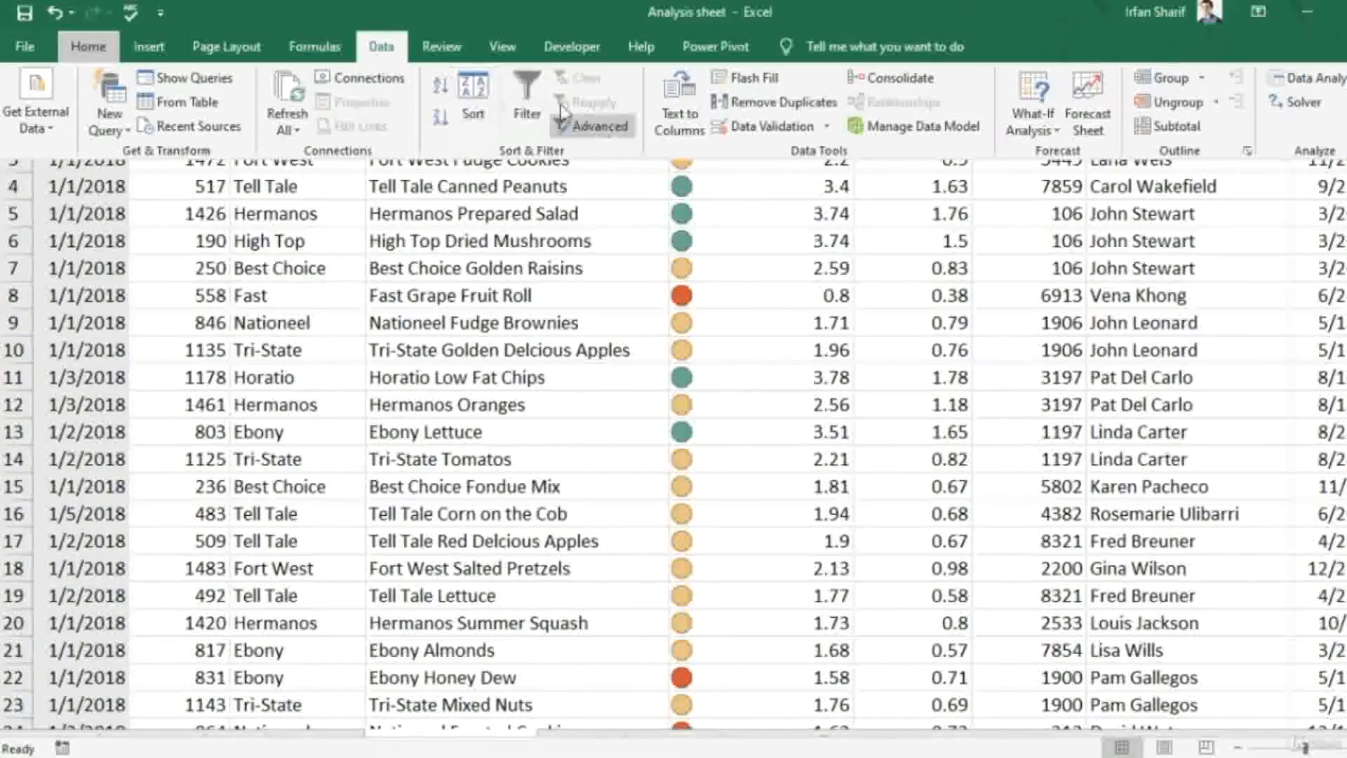
{"action": "left_click", "coordinate": [531, 90]}
{"action": "left_click", "coordinate": [828, 151]}
{"action": "left_click", "coordinate": [830, 109]}
{"action": "left_click", "coordinate": [844, 108]}
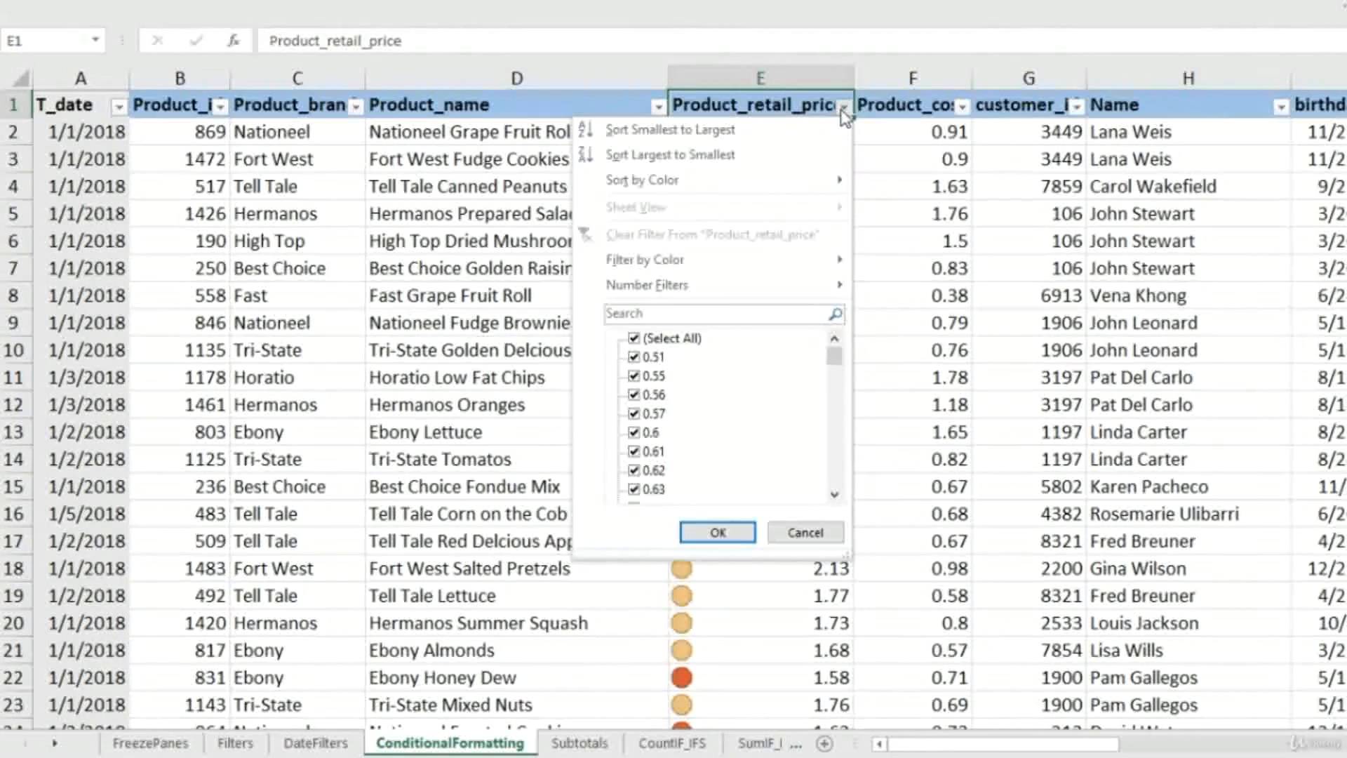
{"action": "mouse_move", "coordinate": [693, 271]}
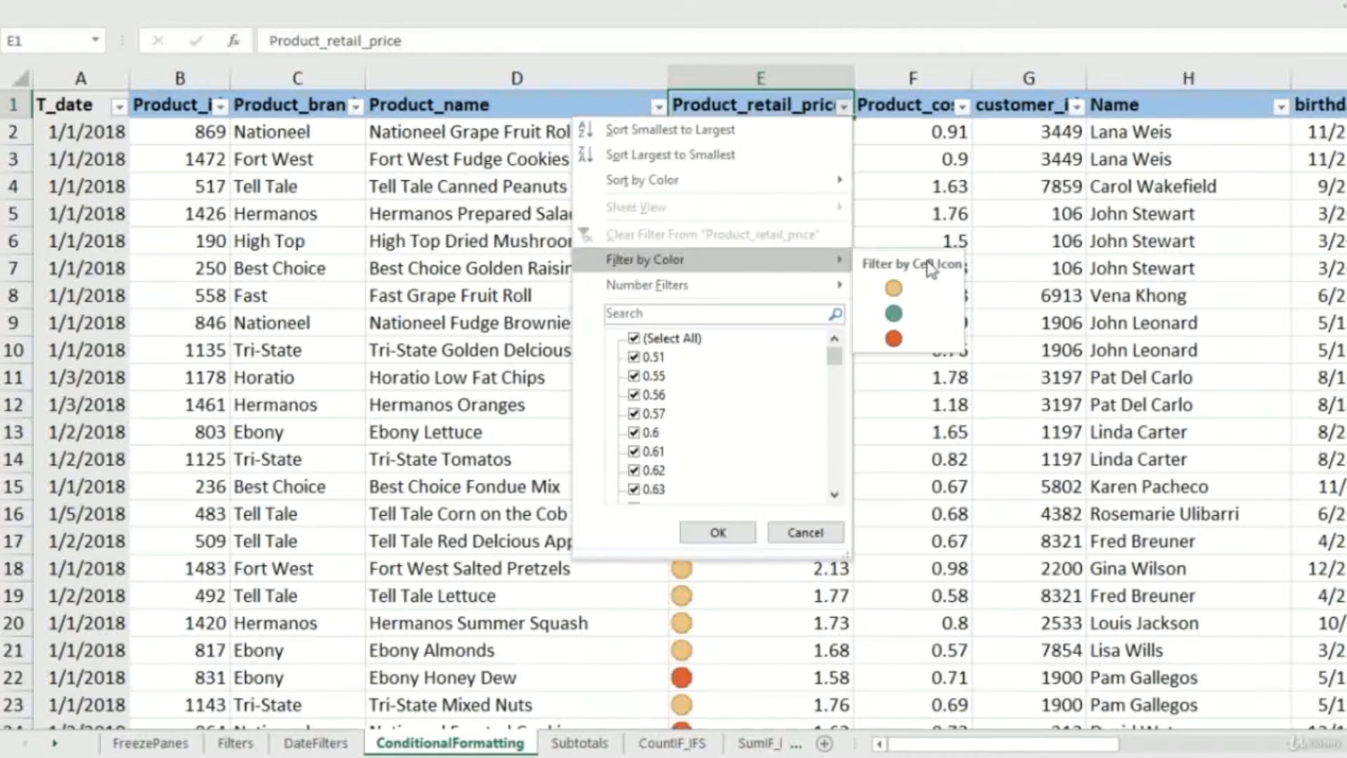
{"action": "left_click", "coordinate": [894, 313]}
Check the filtered Product_retail_price values down to the end of the column and return to its header
{"action": "left_click", "coordinate": [770, 166]}
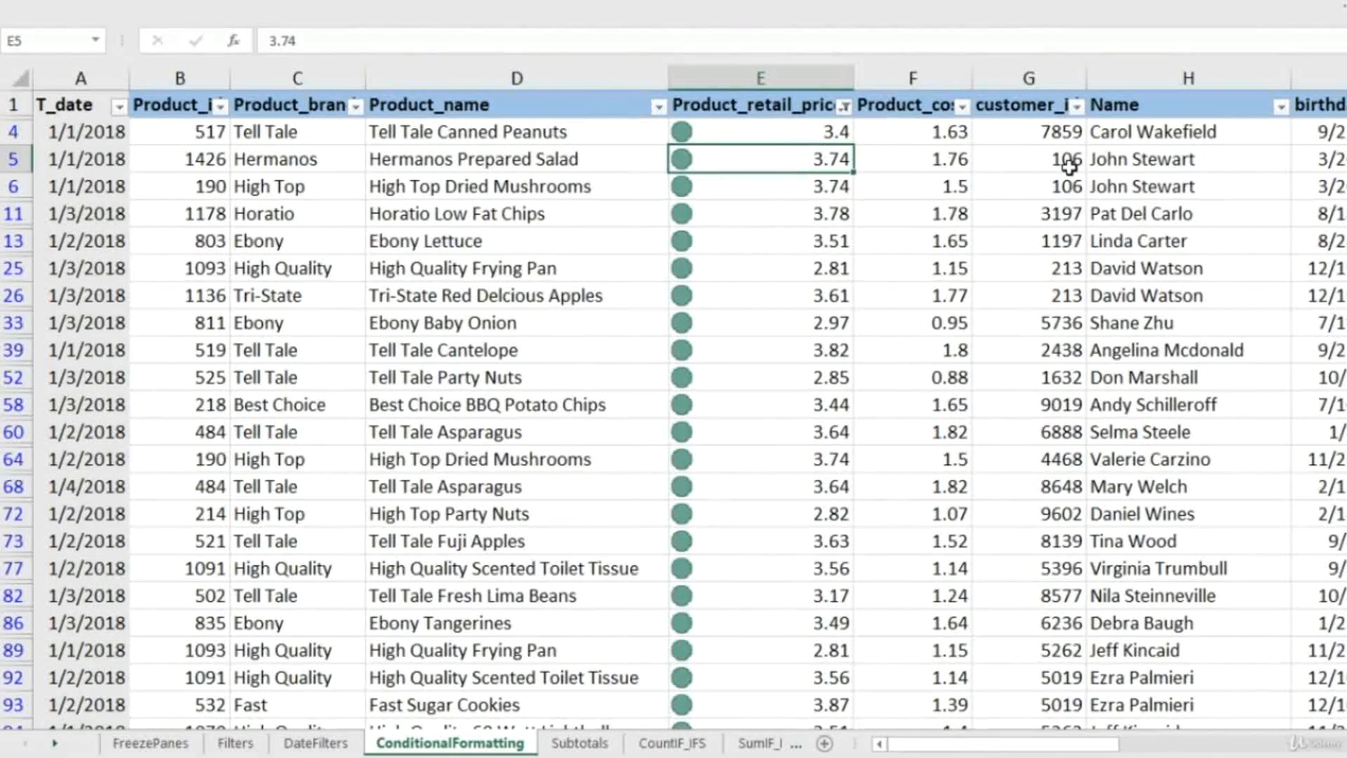
{"action": "key", "text": "ctrl+Down"}
{"action": "key", "text": "ctrl+Up"}
{"action": "key", "text": "Down"}
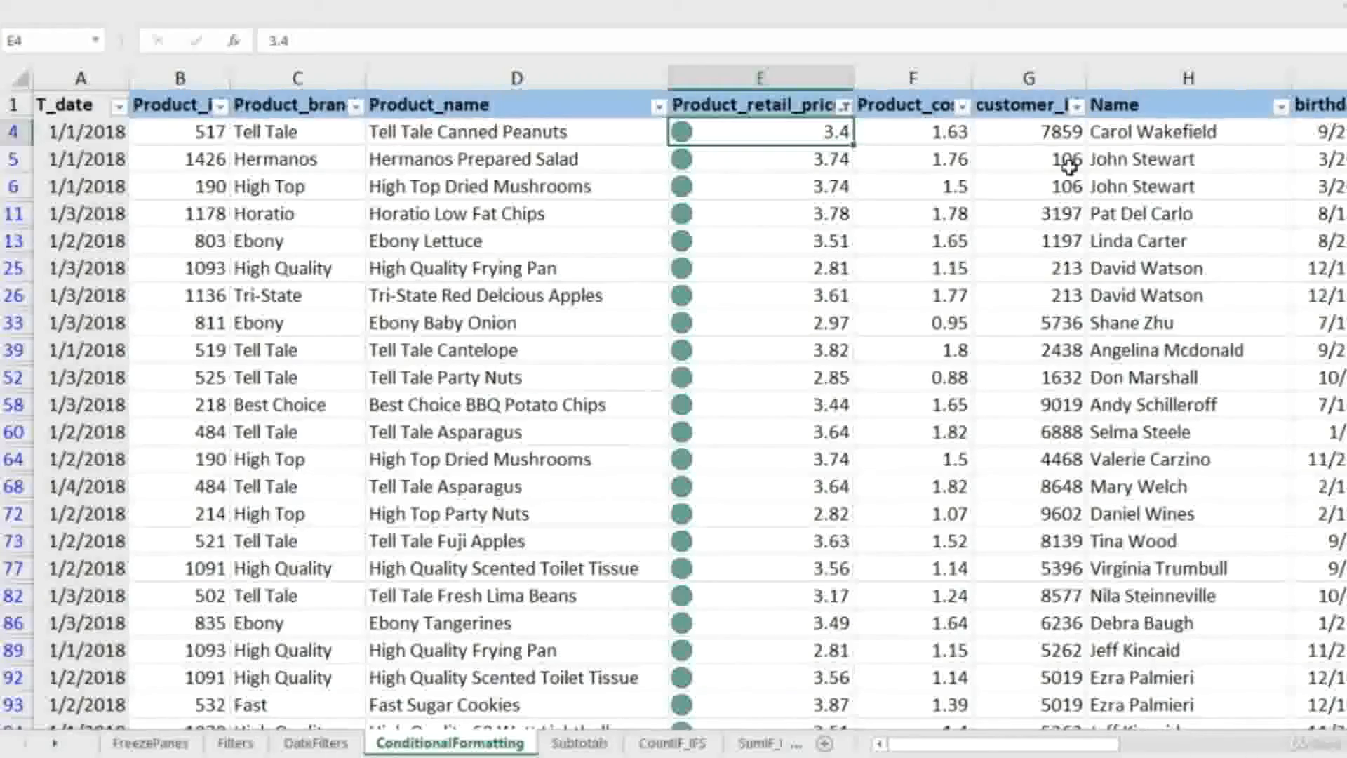
{"action": "key", "text": "ctrl+Down"}
{"action": "key", "text": "ctrl+Up"}
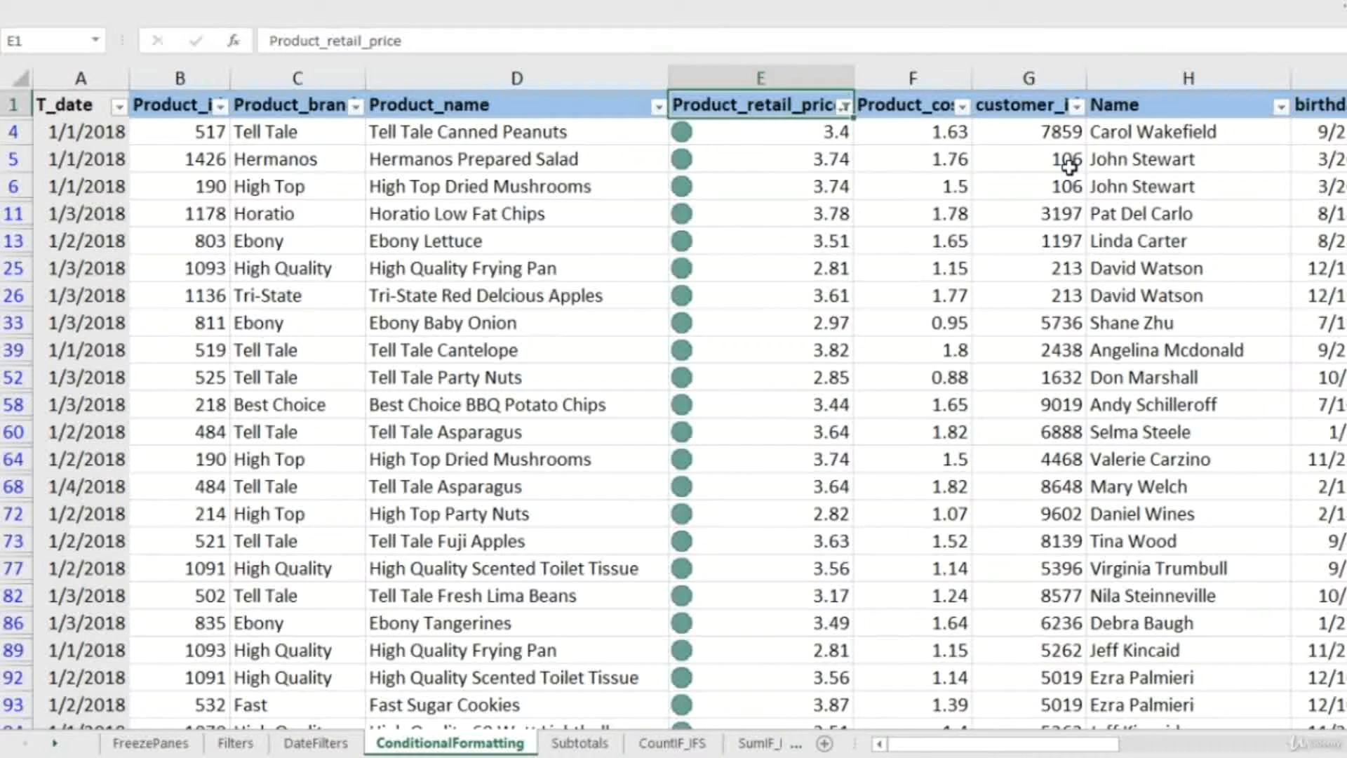
{"action": "key", "text": "alt+Down"}
{"action": "key", "text": "Down"}
{"action": "key", "text": "Down"}
{"action": "key", "text": "Down"}
{"action": "key", "text": "Down"}
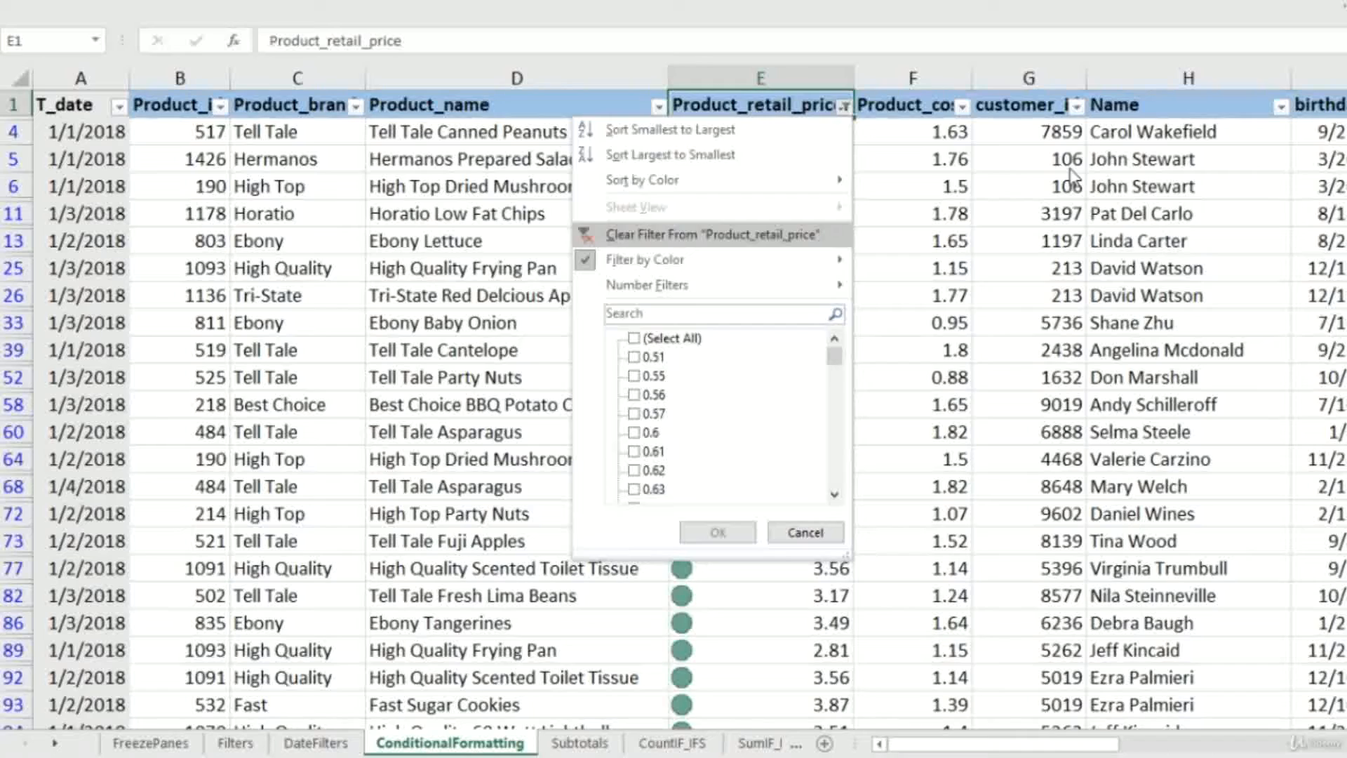
{"action": "key", "text": "Escape"}
Restore the full ribbon and status bar display, keeping the first filtered price cell E4 selected
{"action": "key", "text": "Down"}
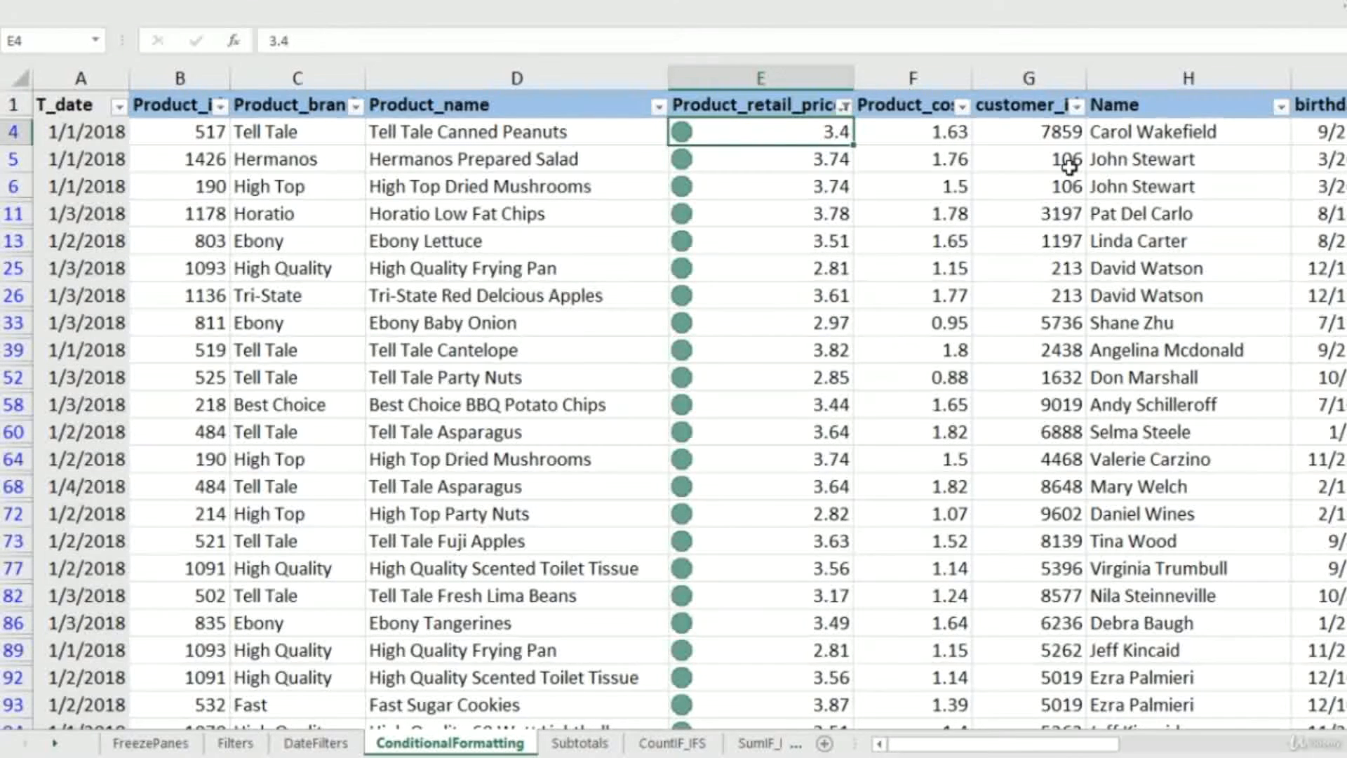
{"action": "key", "text": "Down"}
{"action": "key", "text": "Up"}
{"action": "key", "text": "ctrl+shift+F1"}
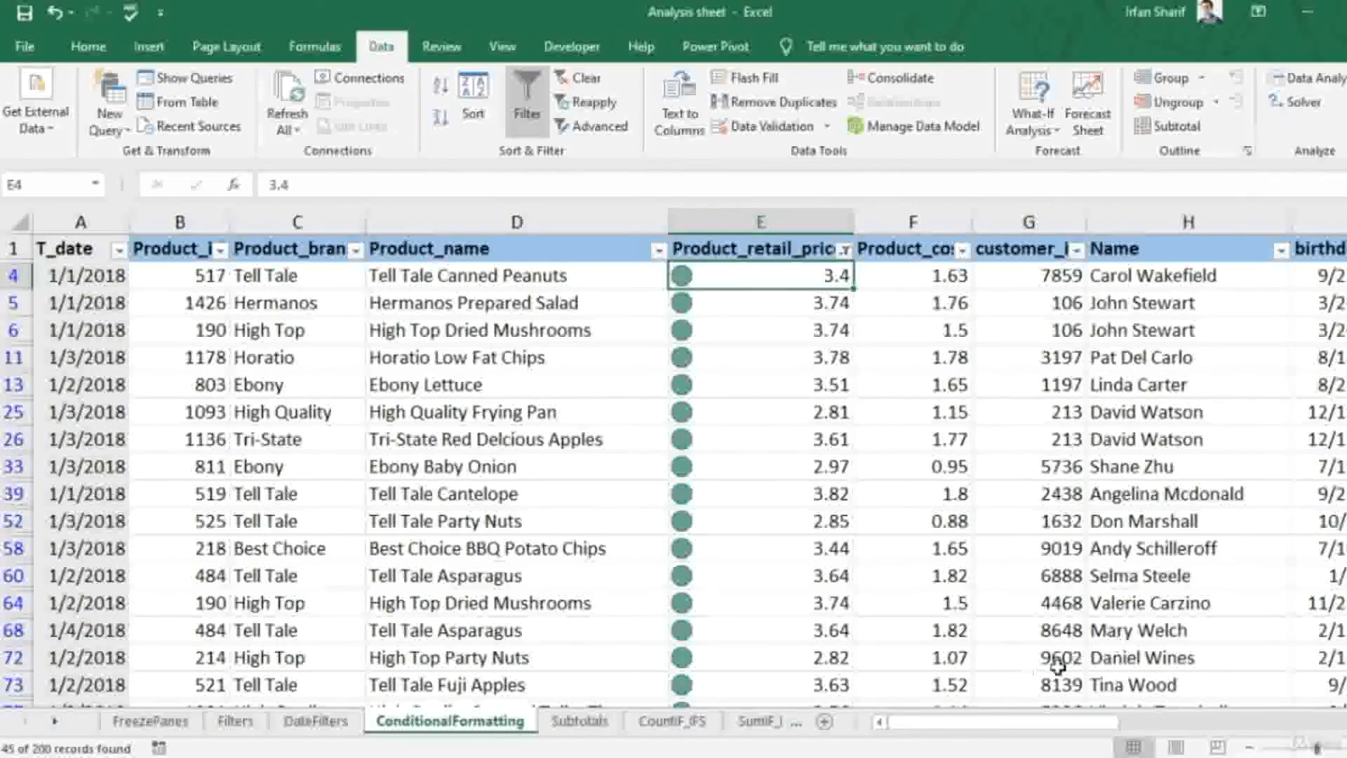
Select the filtered prices from E4 to E52 to review their summary statistics
{"action": "left_click", "coordinate": [795, 313]}
{"action": "key", "text": "Up"}
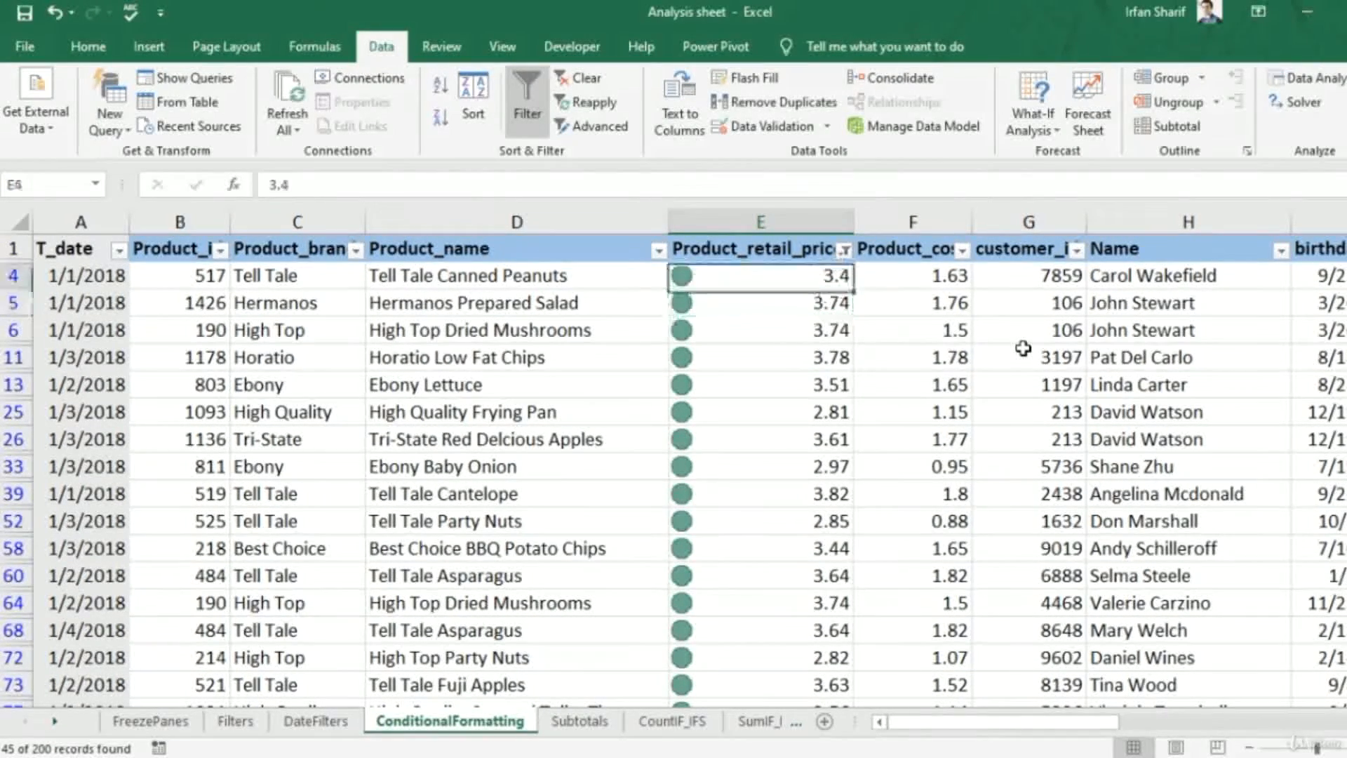
{"action": "key", "text": "shift+Down"}
{"action": "key", "text": "shift+Down"}
{"action": "key", "text": "shift+Down"}
{"action": "key", "text": "shift+Down"}
{"action": "key", "text": "shift+Down"}
{"action": "key", "text": "shift+Down"}
{"action": "key", "text": "shift+Down"}
{"action": "key", "text": "shift+Down"}
{"action": "key", "text": "shift+Down"}
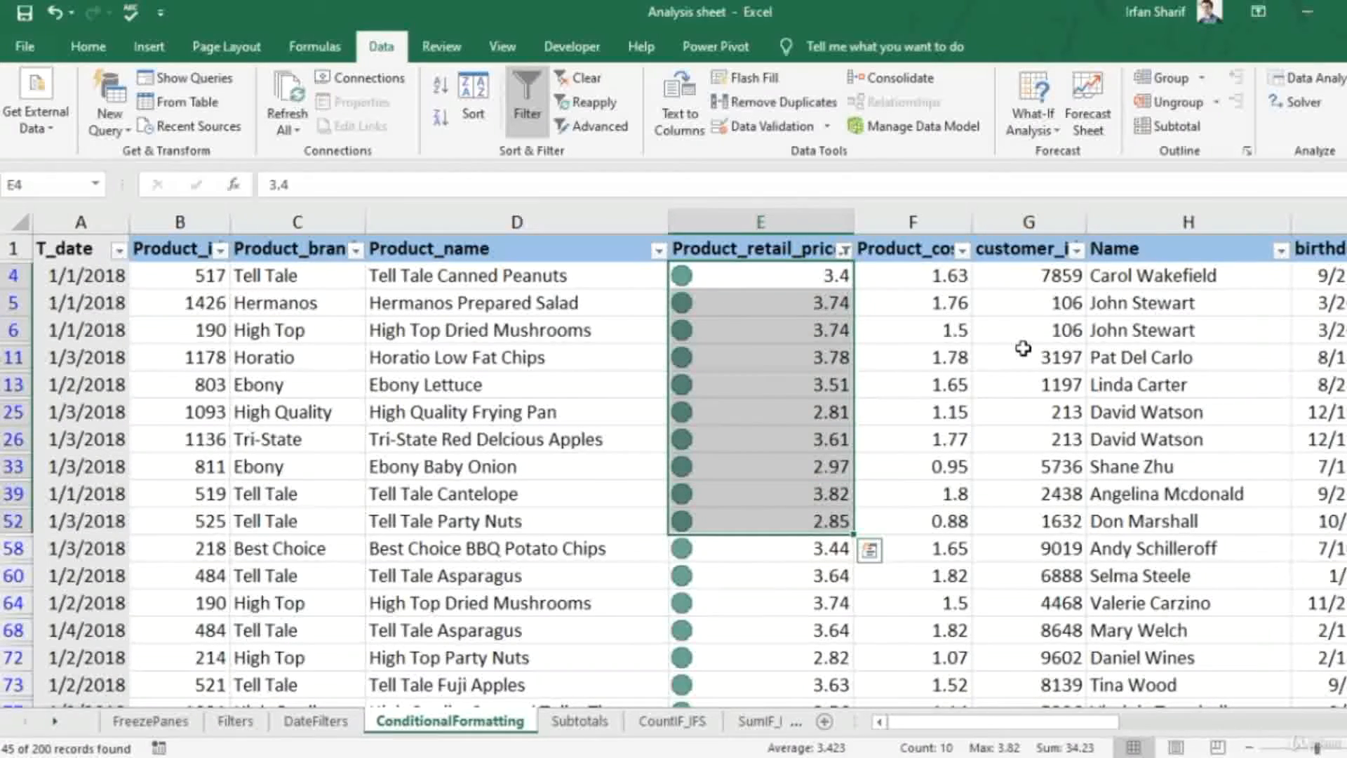
Clear the icon color filter from the Product_retail_price column
{"action": "left_click", "coordinate": [830, 491]}
{"action": "key", "text": "Up"}
{"action": "key", "text": "Up"}
{"action": "key", "text": "Up"}
{"action": "key", "text": "Up"}
{"action": "key", "text": "Up"}
{"action": "key", "text": "Up"}
{"action": "key", "text": "Up"}
{"action": "key", "text": "Up"}
{"action": "key", "text": "Up"}
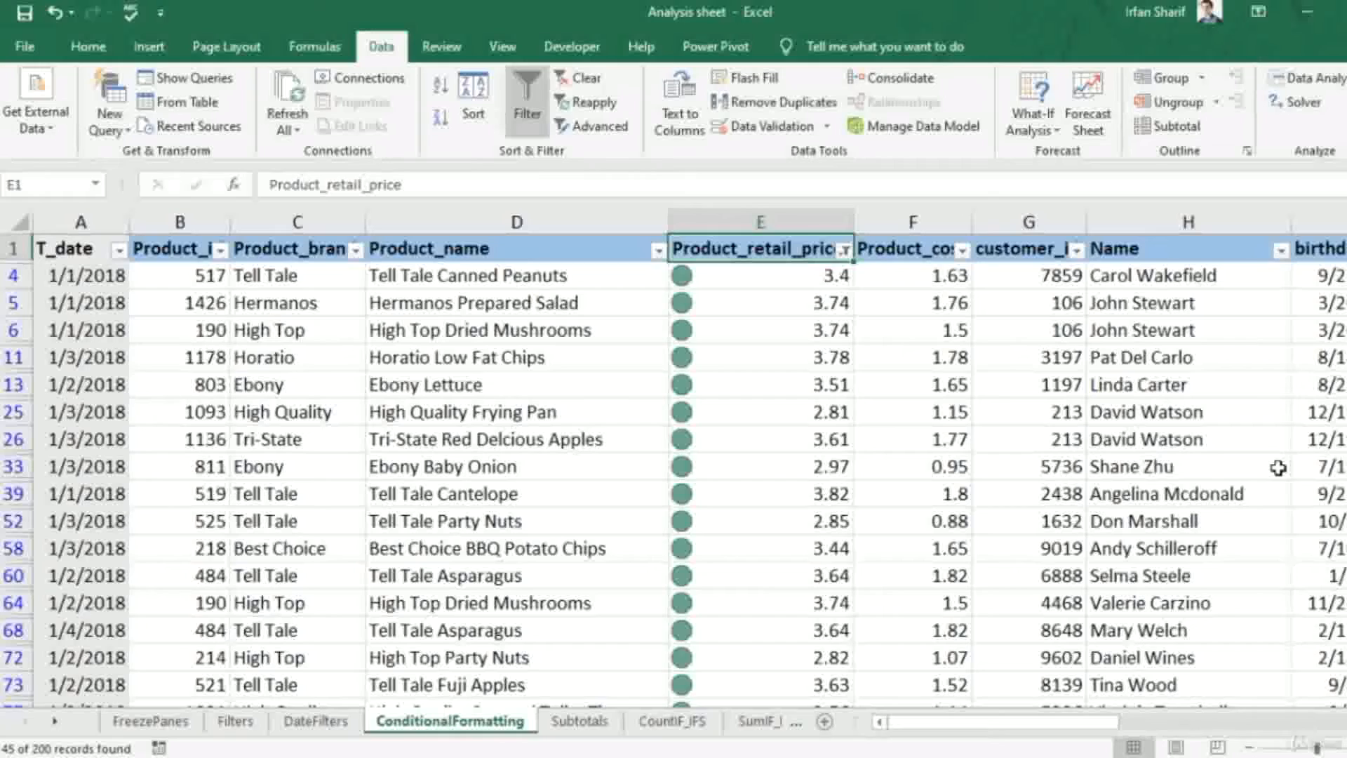
{"action": "key", "text": "alt+Down"}
{"action": "key", "text": "Down"}
{"action": "key", "text": "Down"}
{"action": "key", "text": "Down"}
{"action": "key", "text": "Down"}
{"action": "key", "text": "Down"}
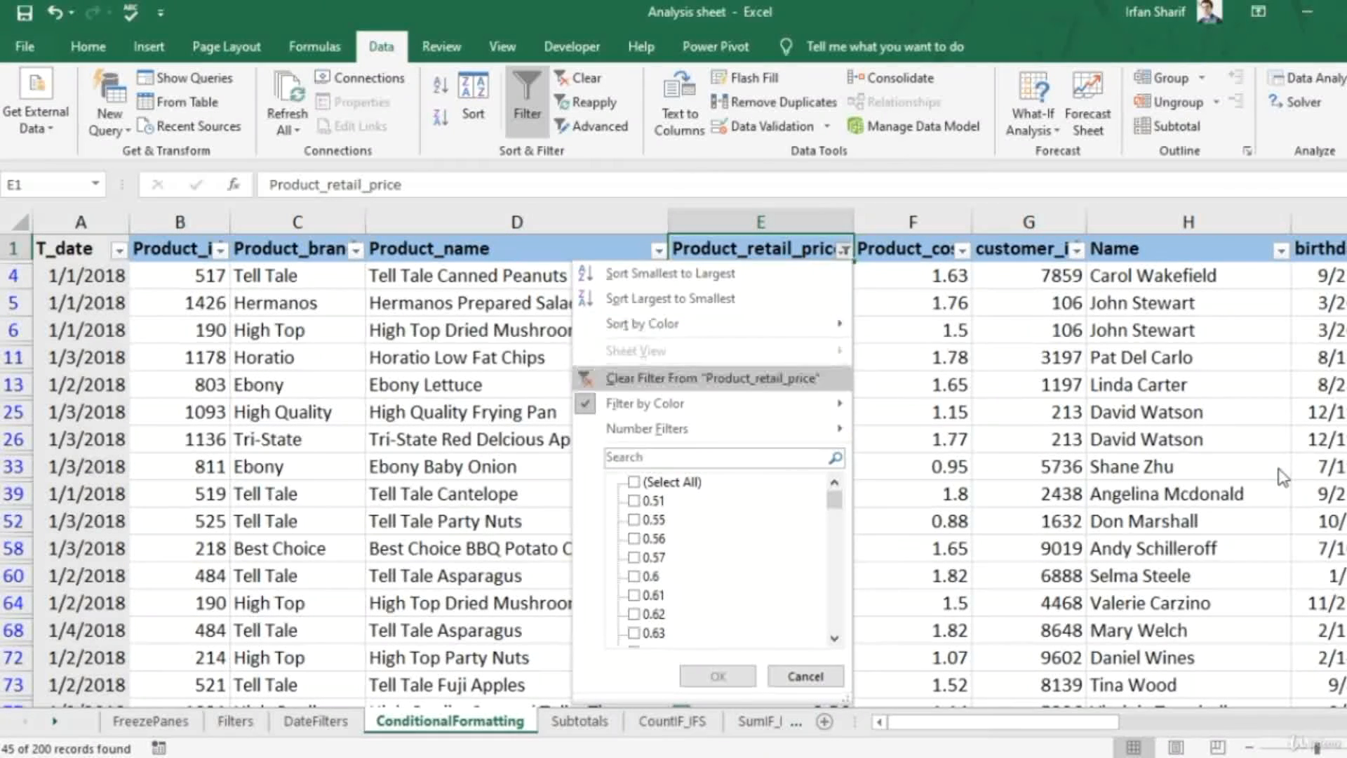
{"action": "key", "text": "Right"}
{"action": "key", "text": "Down"}
{"action": "key", "text": "Escape"}
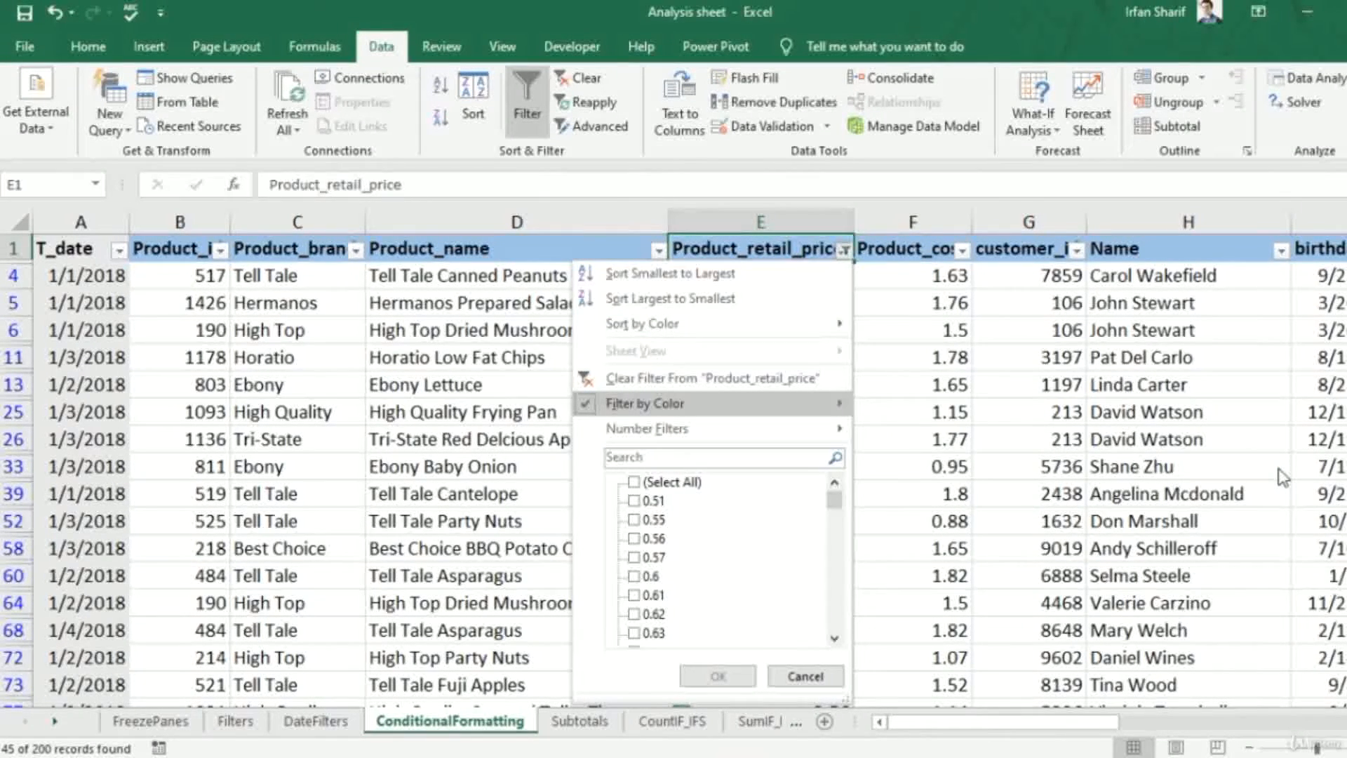
{"action": "left_click", "coordinate": [675, 377]}
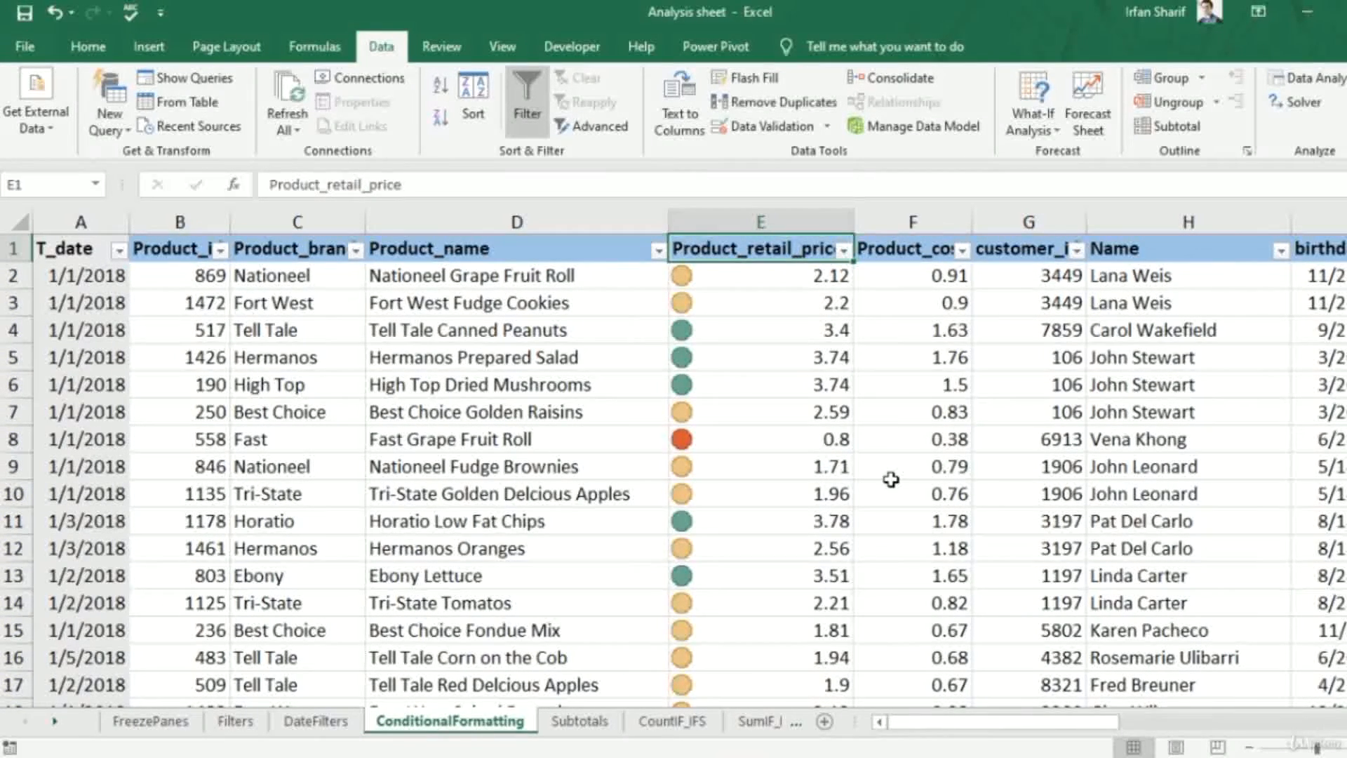
Select the whole Product_retail_price column and review the available conditional formatting options and icon sets without applying any
{"action": "key", "text": "ctrl+shift+Down"}
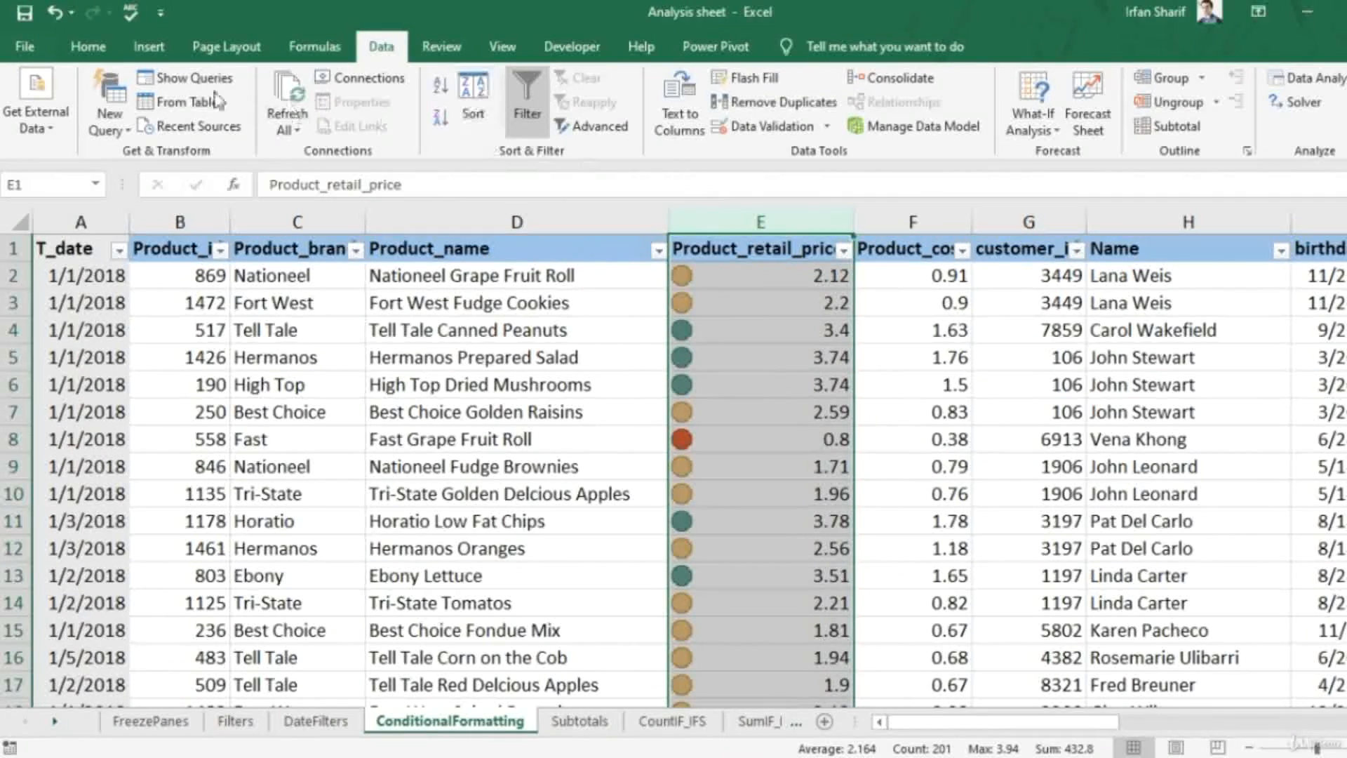
{"action": "left_click", "coordinate": [87, 46]}
{"action": "left_click", "coordinate": [890, 132]}
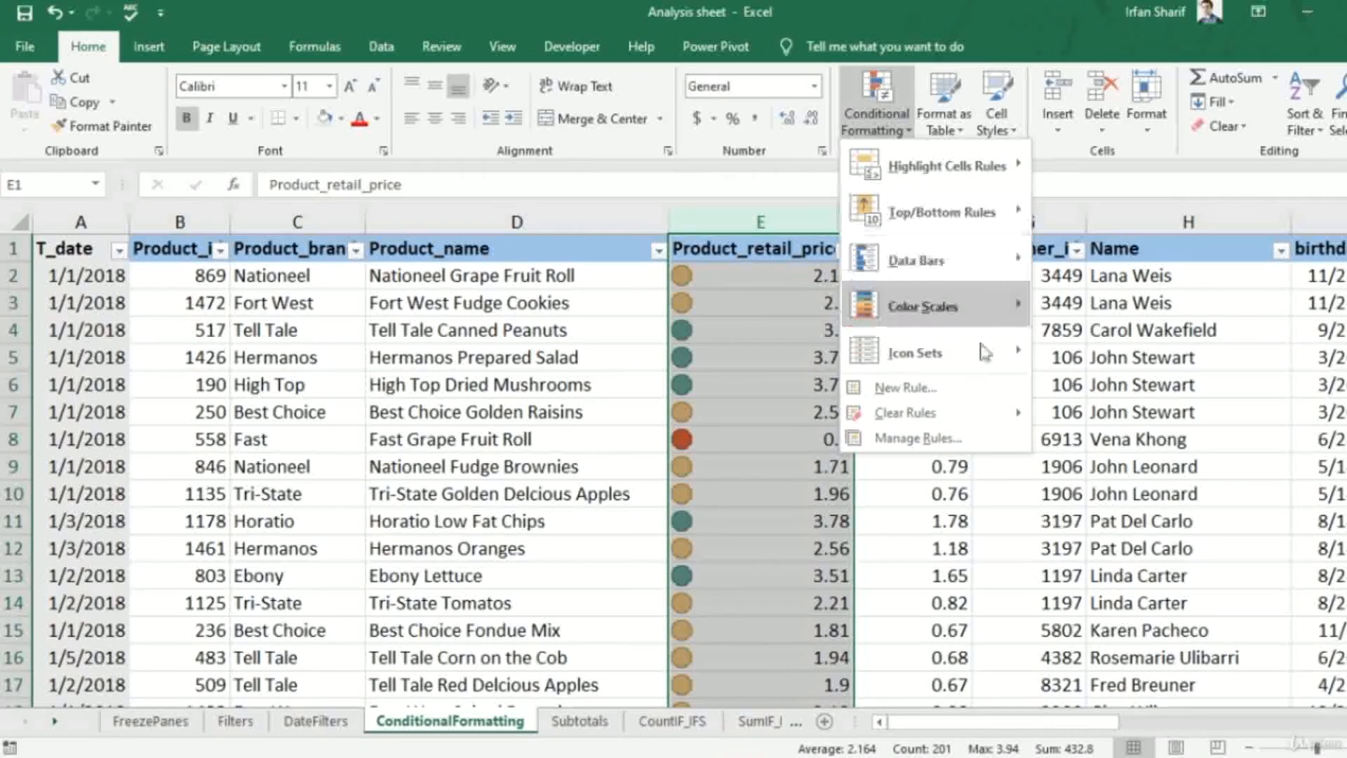
{"action": "mouse_move", "coordinate": [980, 348]}
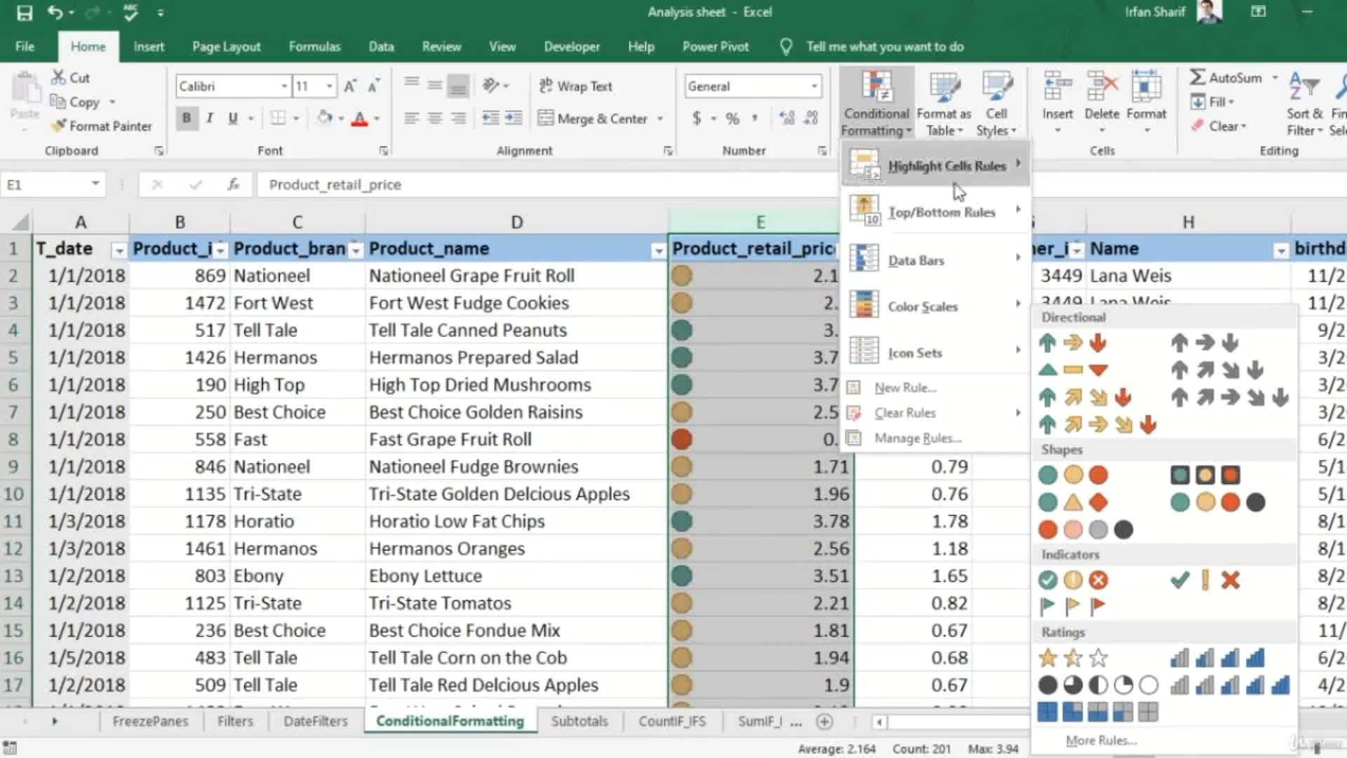
{"action": "left_click", "coordinate": [791, 368]}
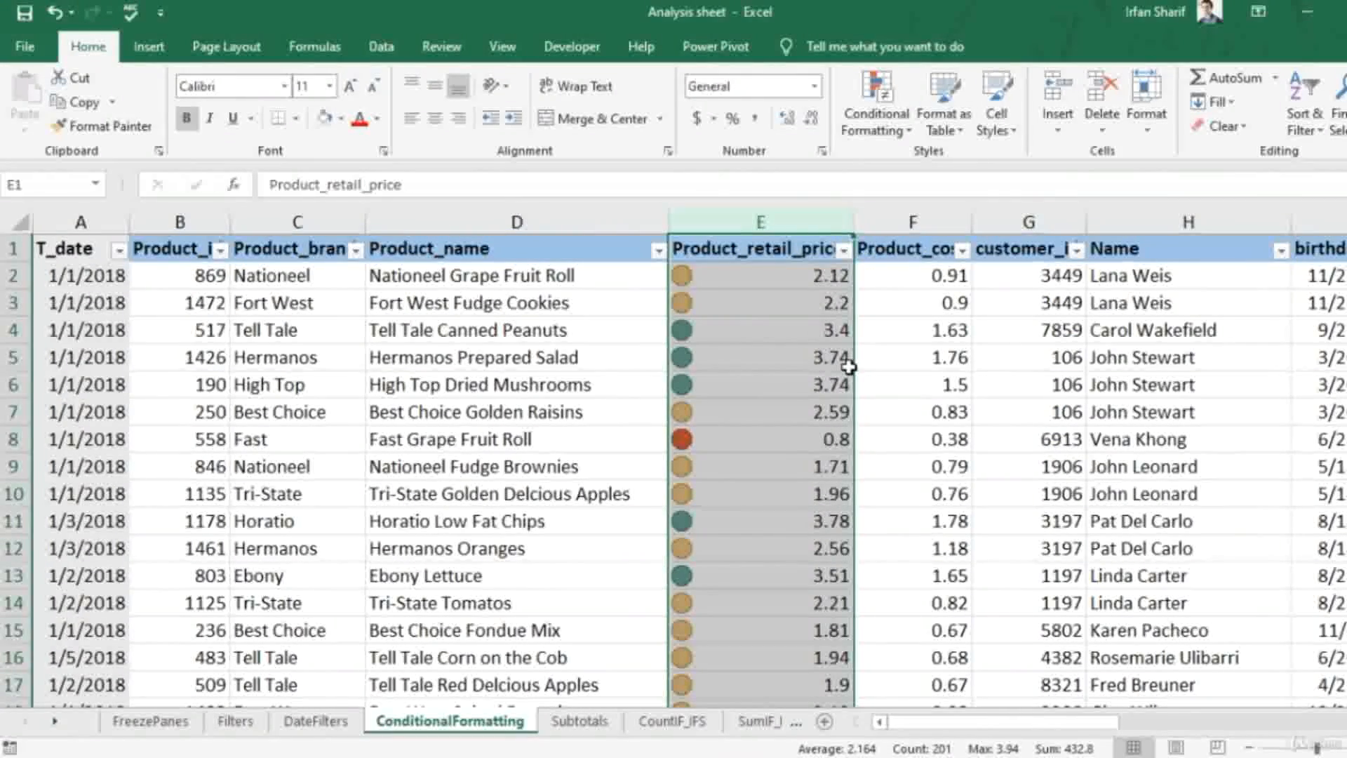